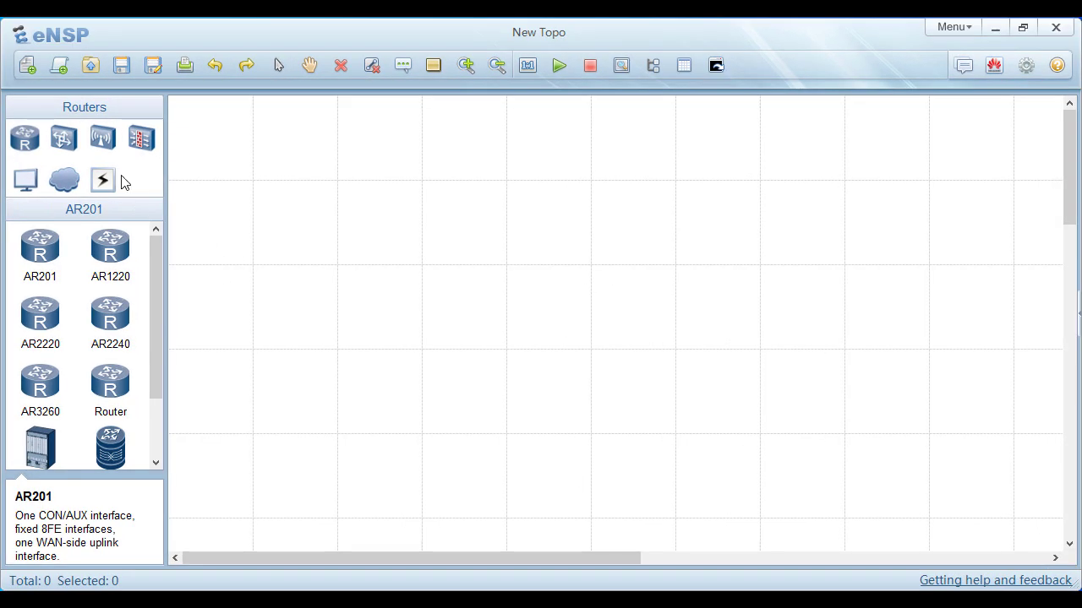
- Place a Cloud device in the upper middle of the empty topology
{"action": "left_click", "coordinate": [66, 140]}
{"action": "left_click", "coordinate": [61, 188]}
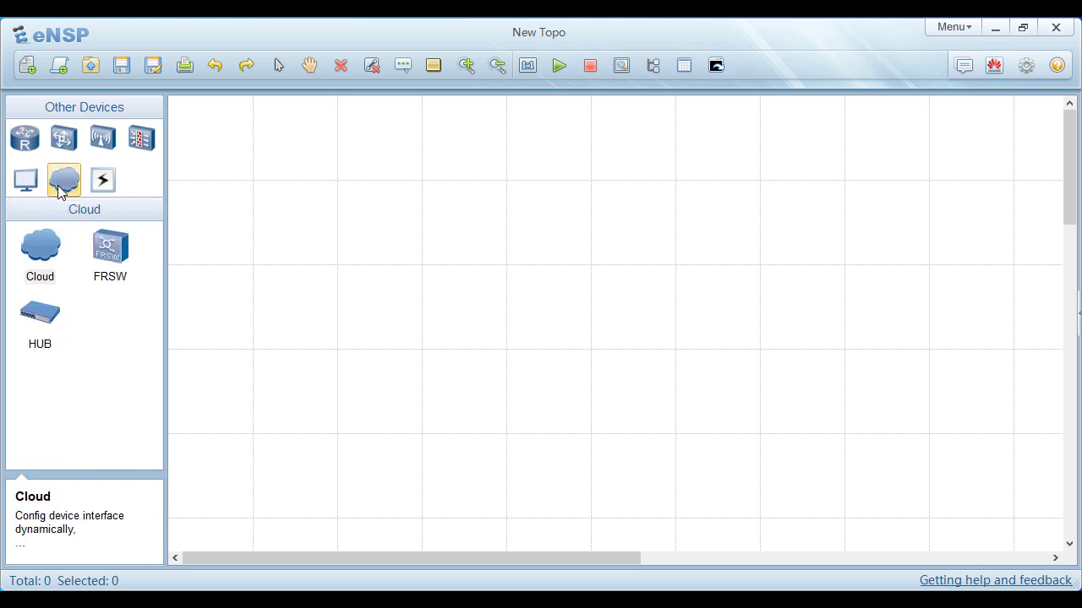
{"action": "left_click", "coordinate": [44, 249]}
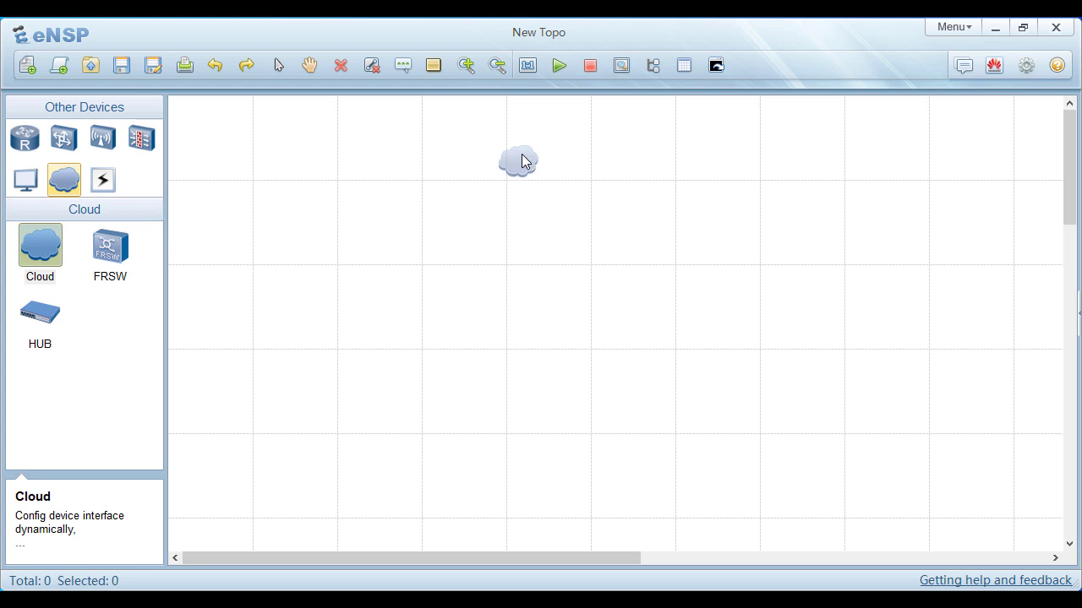
{"action": "left_click", "coordinate": [508, 185]}
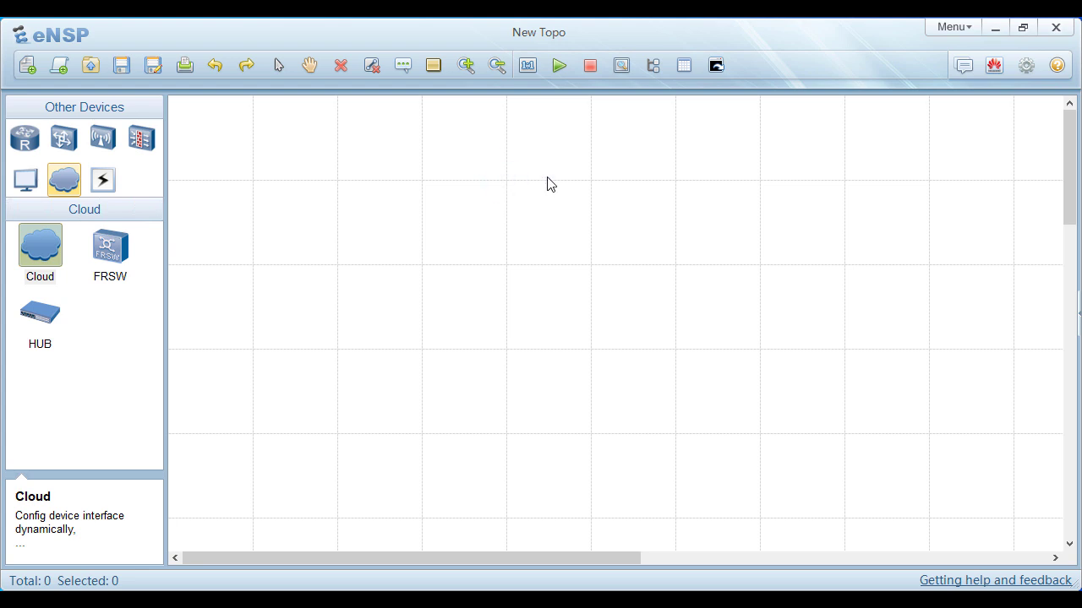
- Add two Ethernet ports with UDP binding to the cloud's IO configuration and close it
{"action": "double_click", "coordinate": [507, 169]}
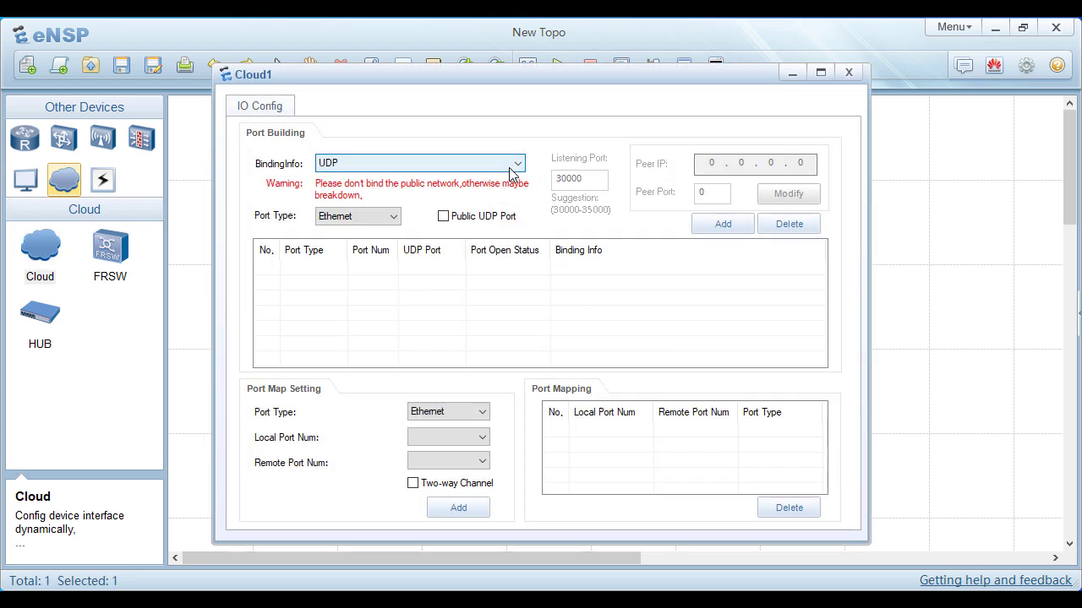
{"action": "left_click", "coordinate": [393, 216]}
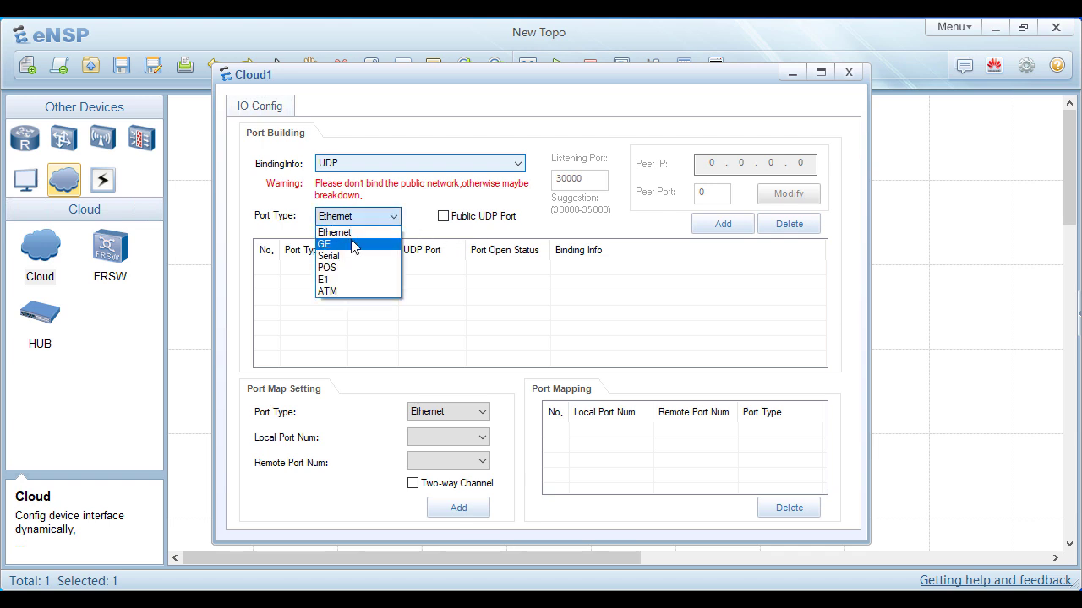
{"action": "left_click", "coordinate": [353, 251]}
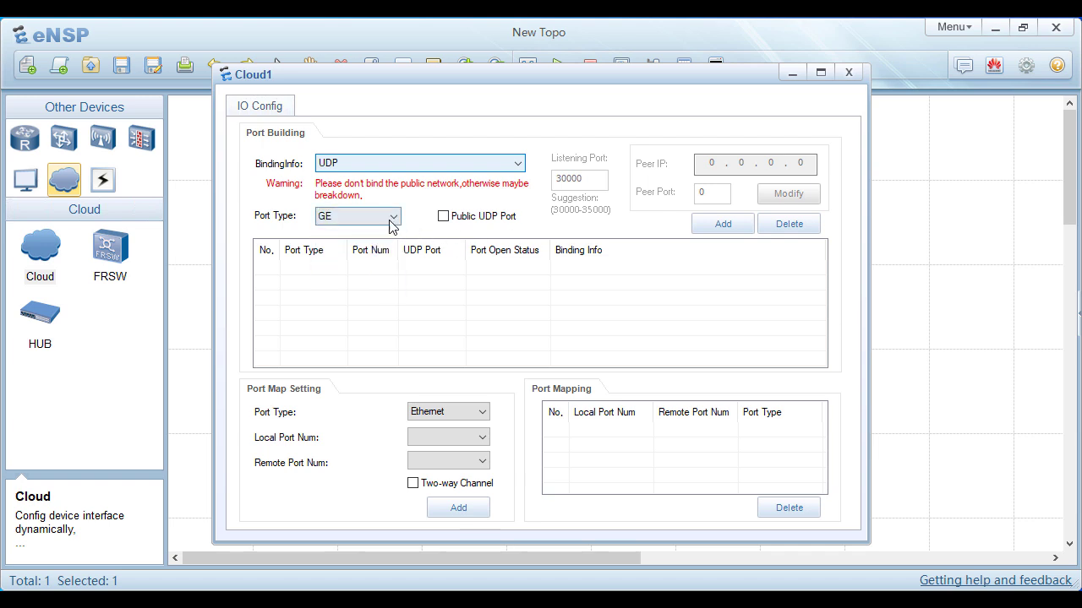
{"action": "left_click", "coordinate": [393, 218]}
{"action": "left_click", "coordinate": [356, 233]}
{"action": "left_click", "coordinate": [722, 223]}
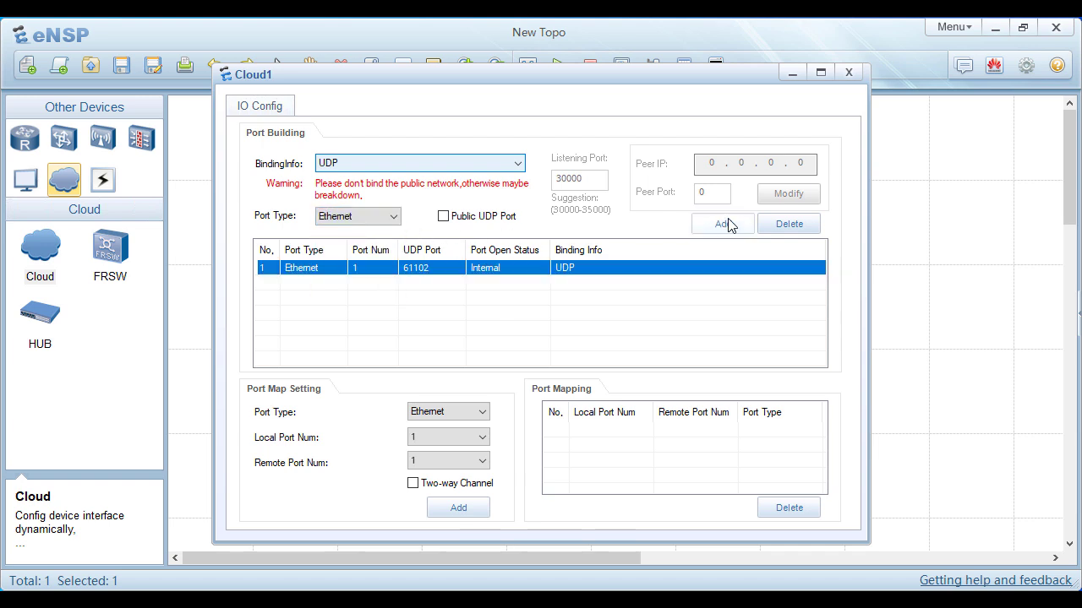
{"action": "left_click", "coordinate": [733, 224]}
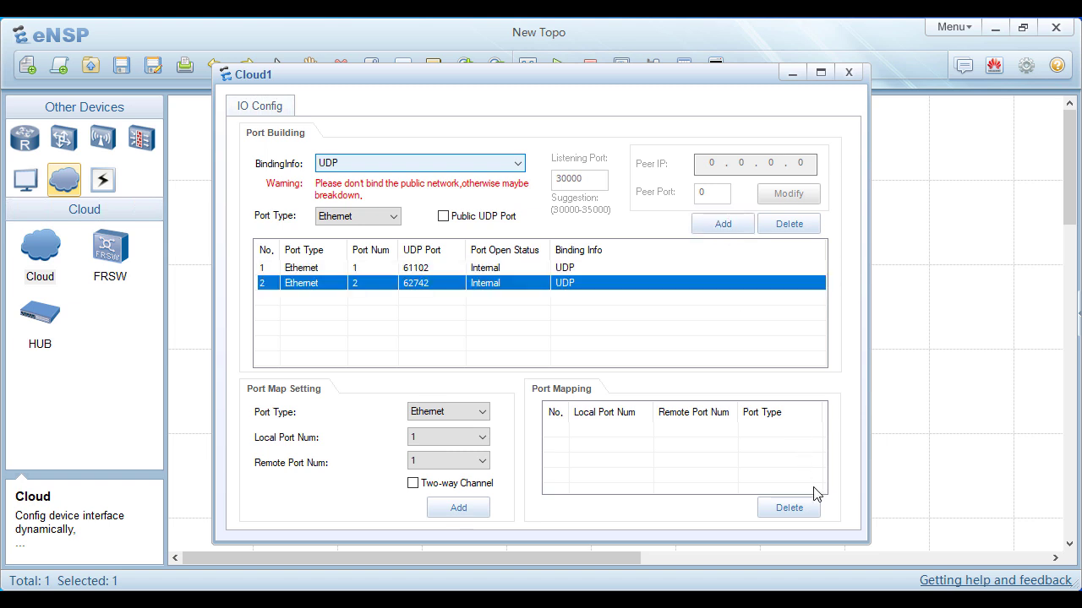
{"action": "left_click", "coordinate": [848, 73]}
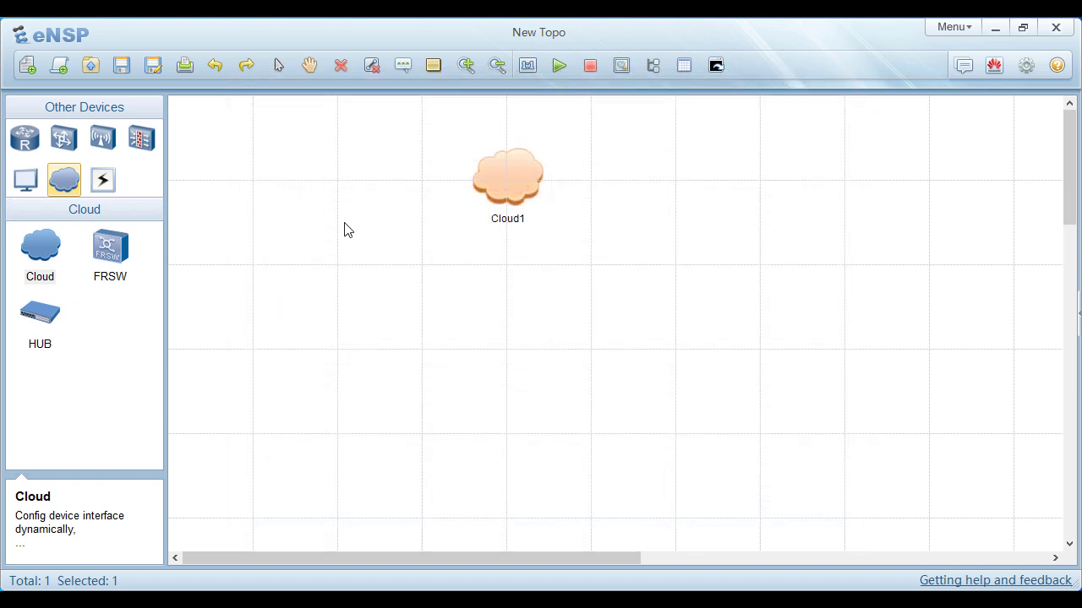
- Place four S3700 switches below the cloud in a two-by-two arrangement
{"action": "left_click", "coordinate": [64, 140]}
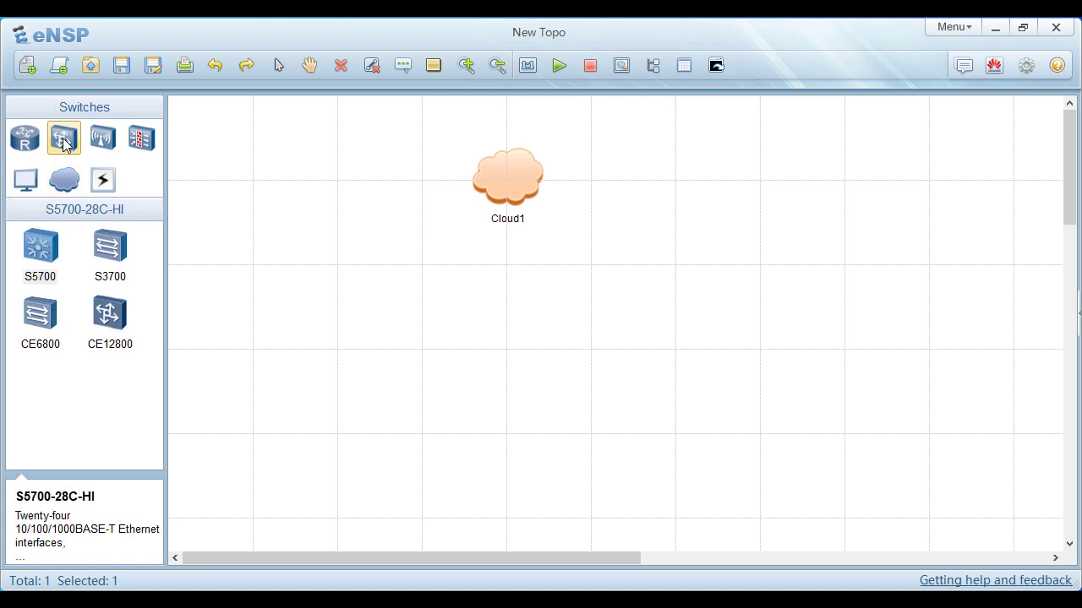
{"action": "left_click", "coordinate": [108, 247]}
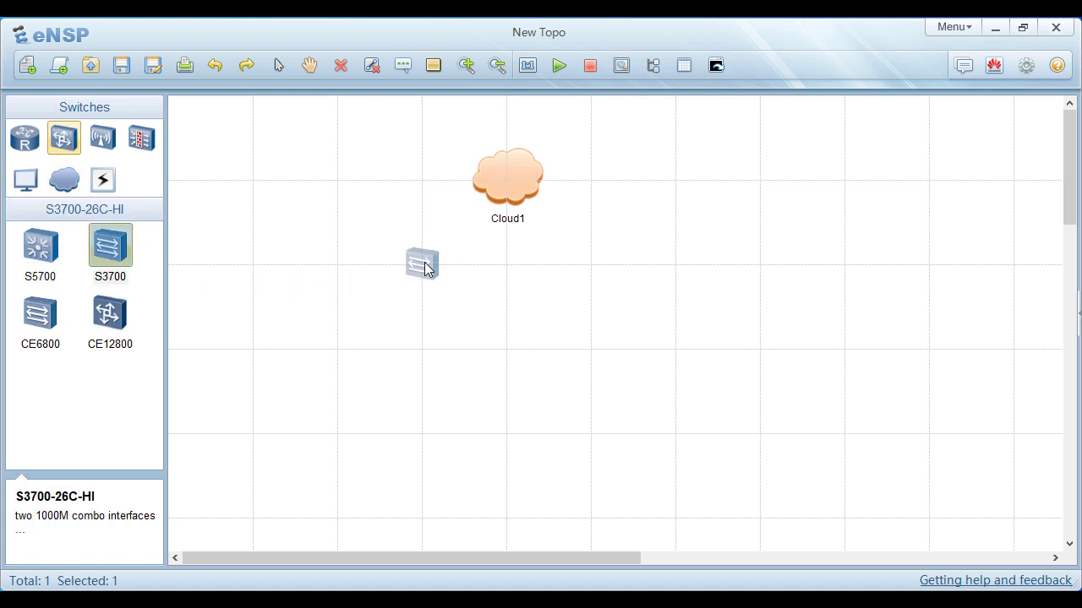
{"action": "left_click", "coordinate": [425, 267]}
{"action": "left_click", "coordinate": [115, 253]}
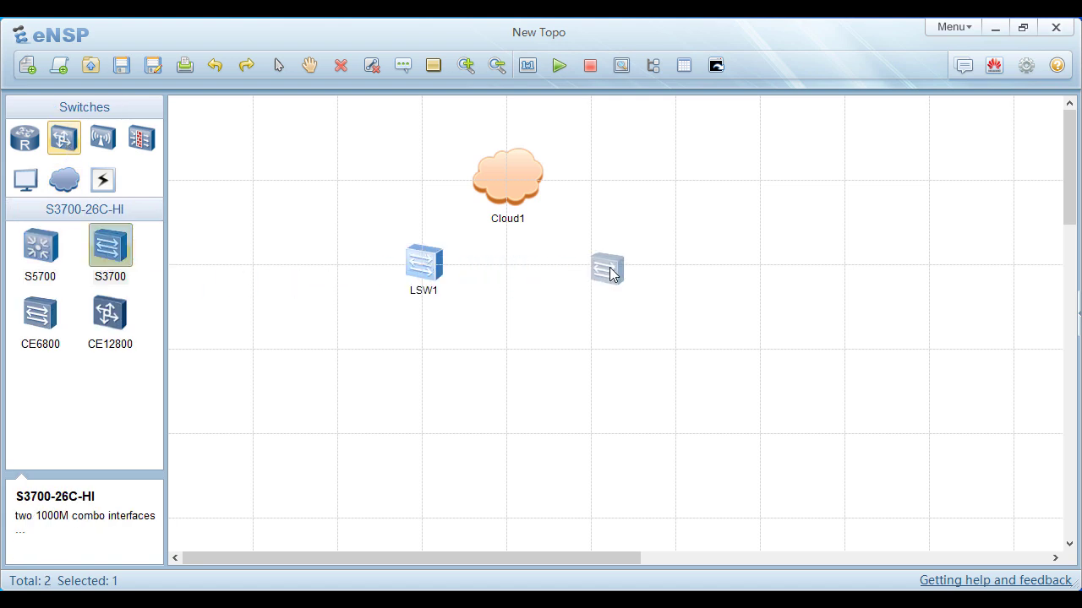
{"action": "left_click", "coordinate": [594, 272]}
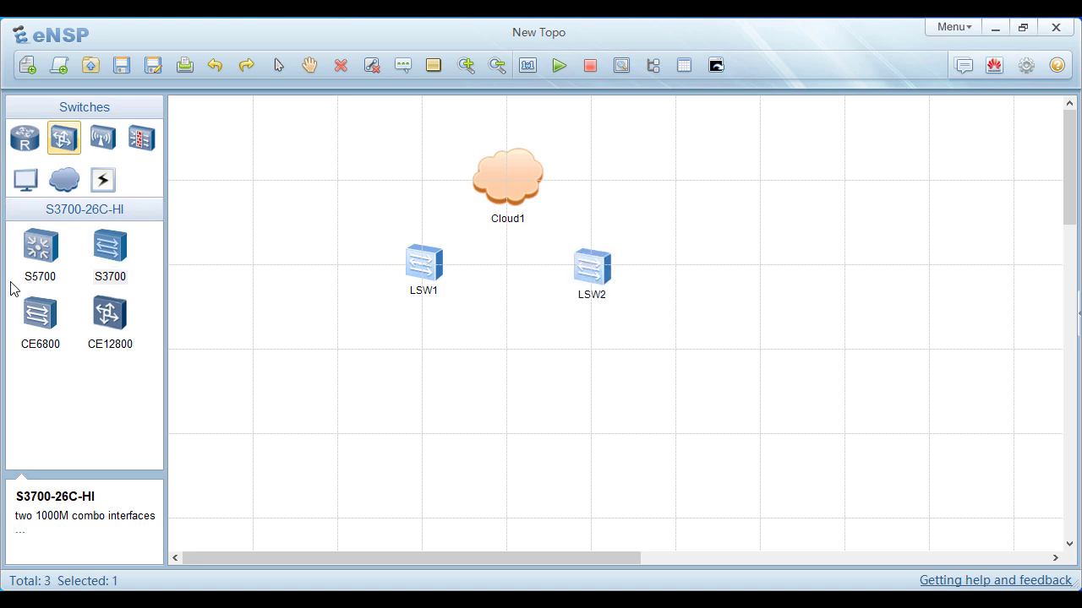
{"action": "left_click", "coordinate": [115, 252]}
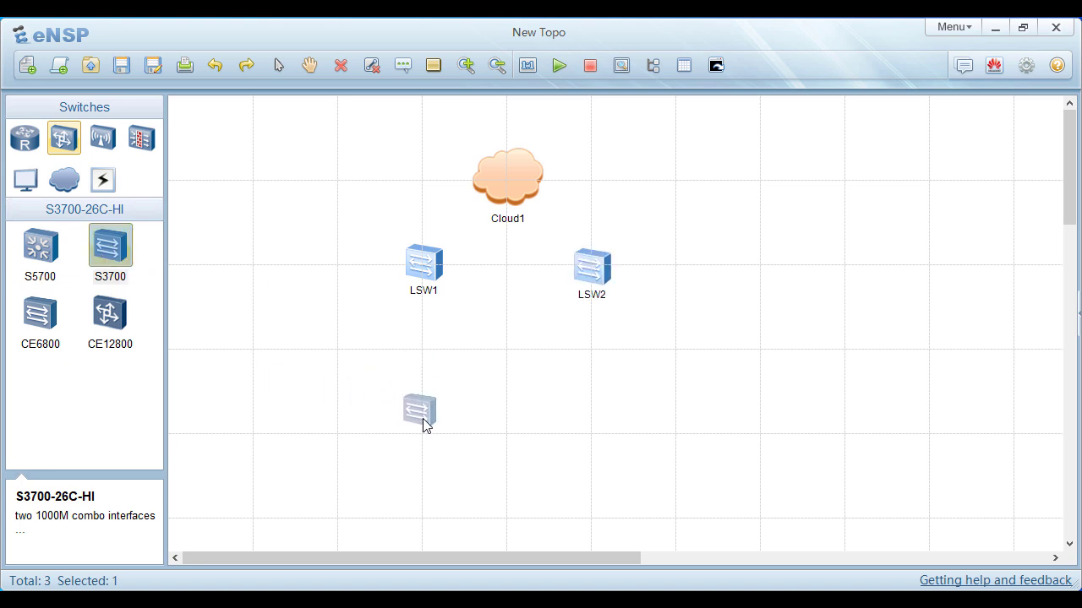
{"action": "left_click", "coordinate": [421, 350]}
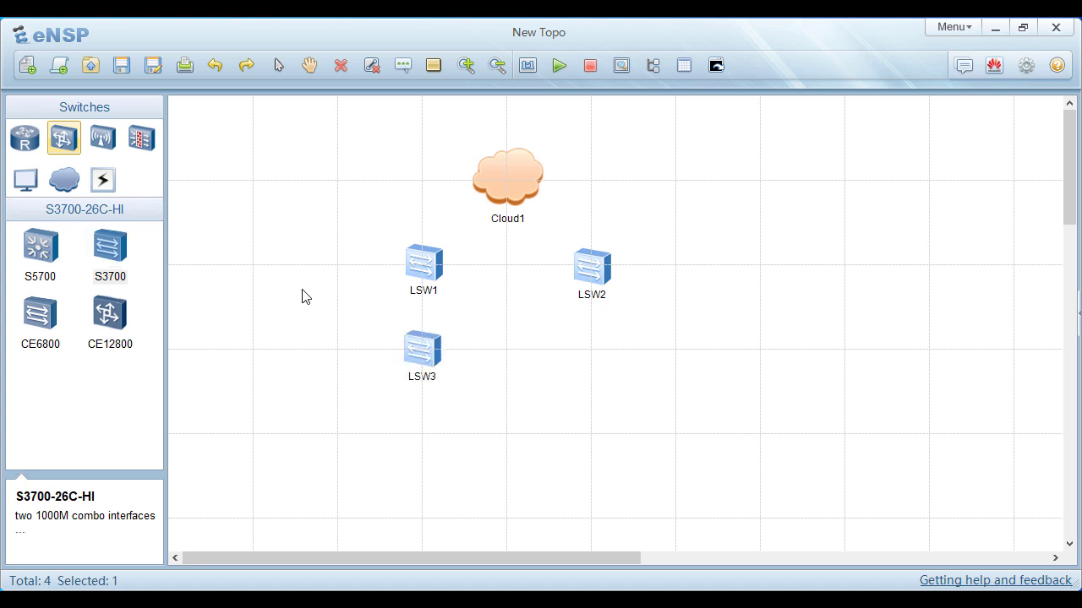
{"action": "left_click", "coordinate": [116, 258]}
{"action": "left_click", "coordinate": [600, 352]}
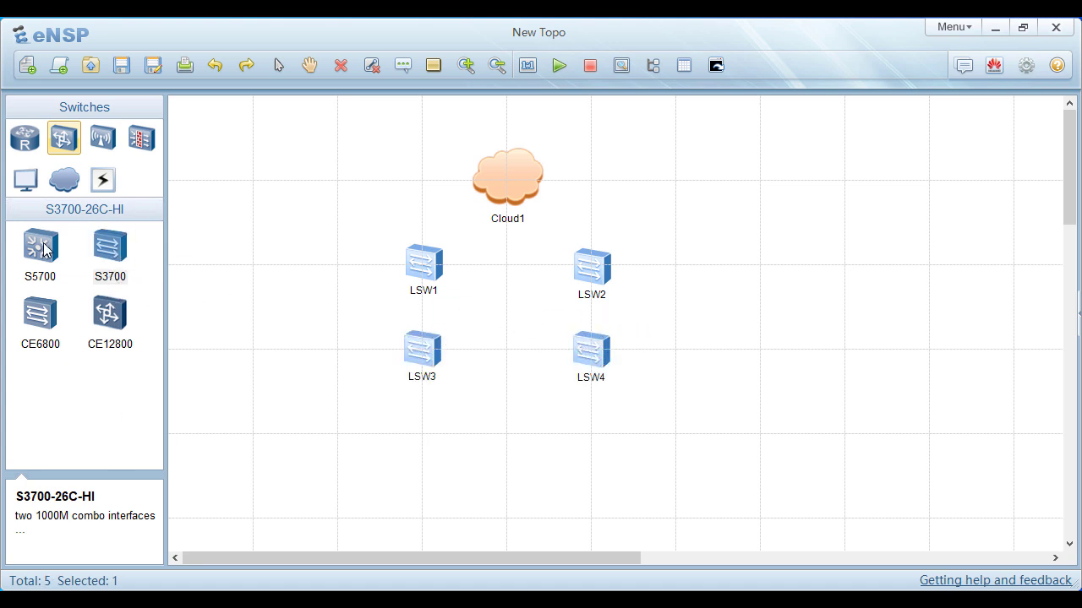
- Place two PCs in the topology, one below LSW3 and one below LSW4
{"action": "left_click", "coordinate": [25, 180]}
{"action": "left_click", "coordinate": [50, 263]}
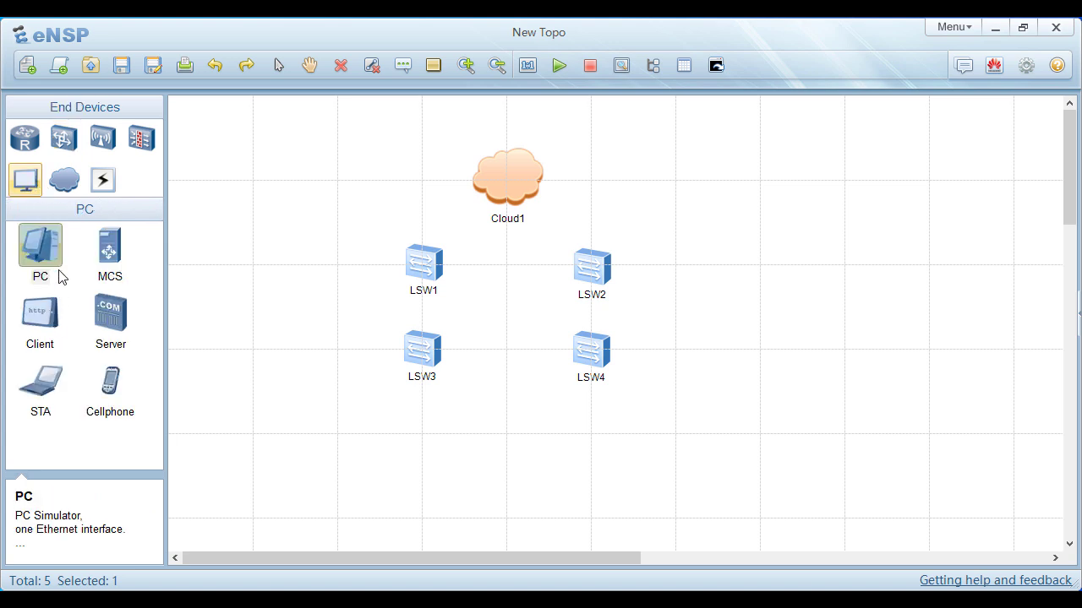
{"action": "left_click", "coordinate": [424, 440]}
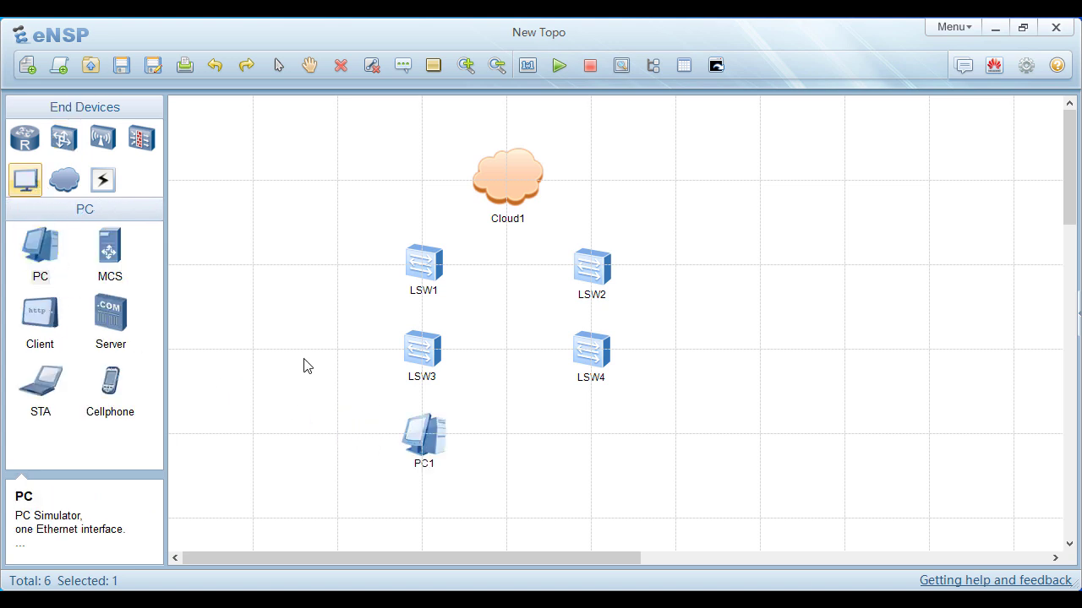
{"action": "left_click", "coordinate": [56, 262]}
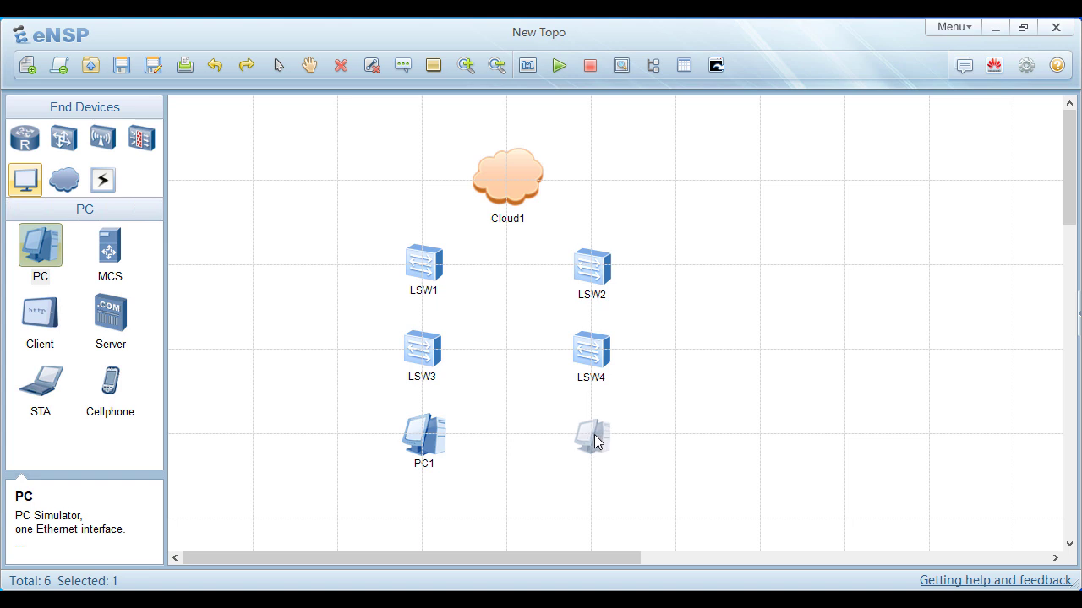
{"action": "left_click", "coordinate": [594, 435]}
- Connect Cloud1 with copper cables from Ethernet 0/0/1 to LSW1 Ethernet 0/0/1 and from Ethernet 0/0/2 to LSW2 Ethernet 0/0/1
{"action": "left_click", "coordinate": [105, 182]}
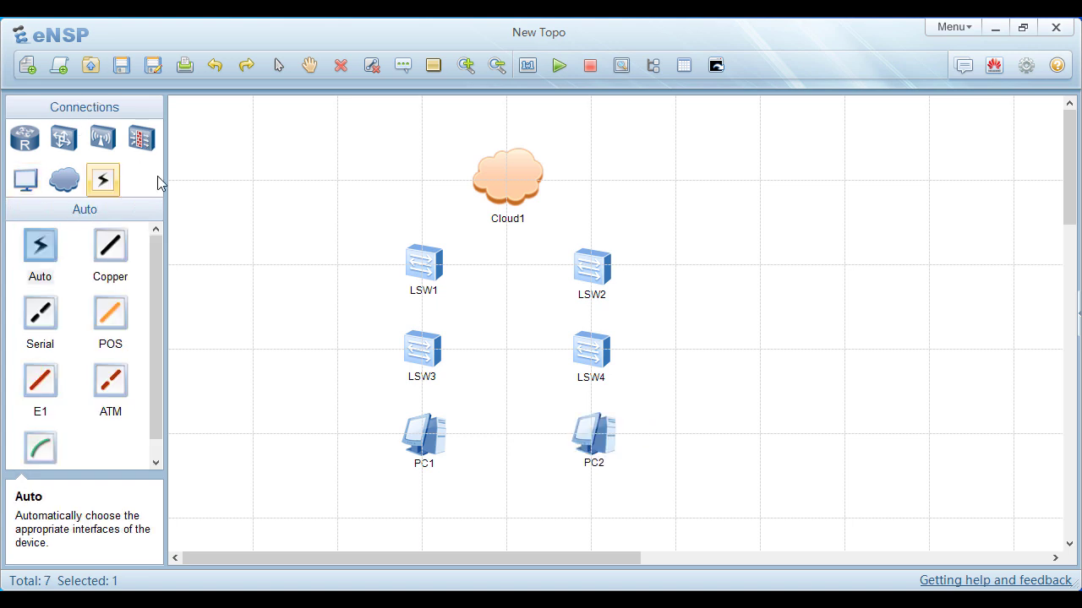
{"action": "left_click", "coordinate": [110, 245]}
{"action": "left_click", "coordinate": [507, 176]}
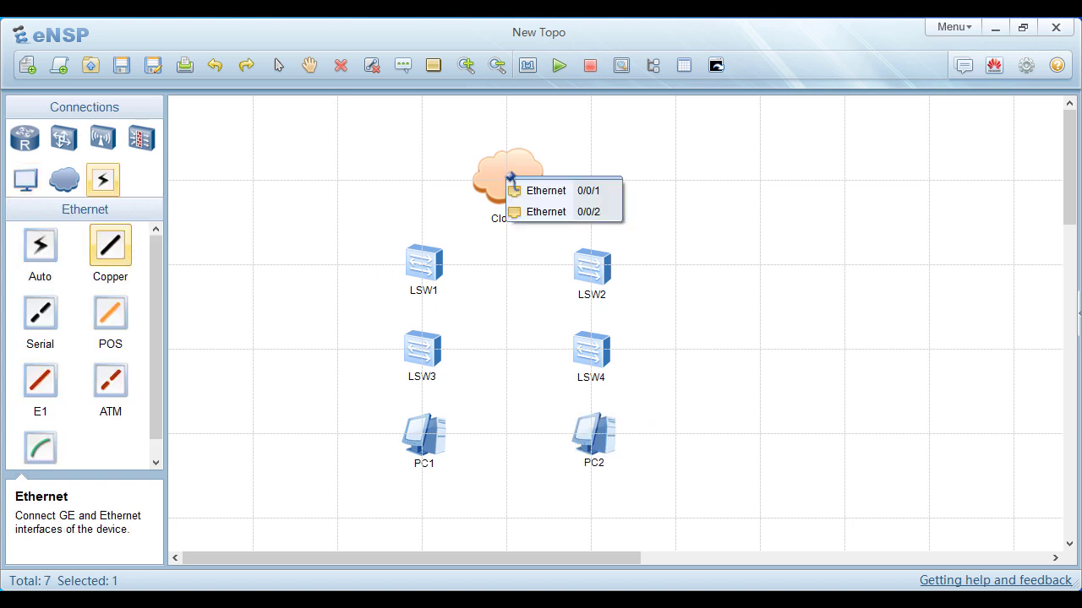
{"action": "left_click", "coordinate": [545, 191]}
{"action": "left_click", "coordinate": [423, 264]}
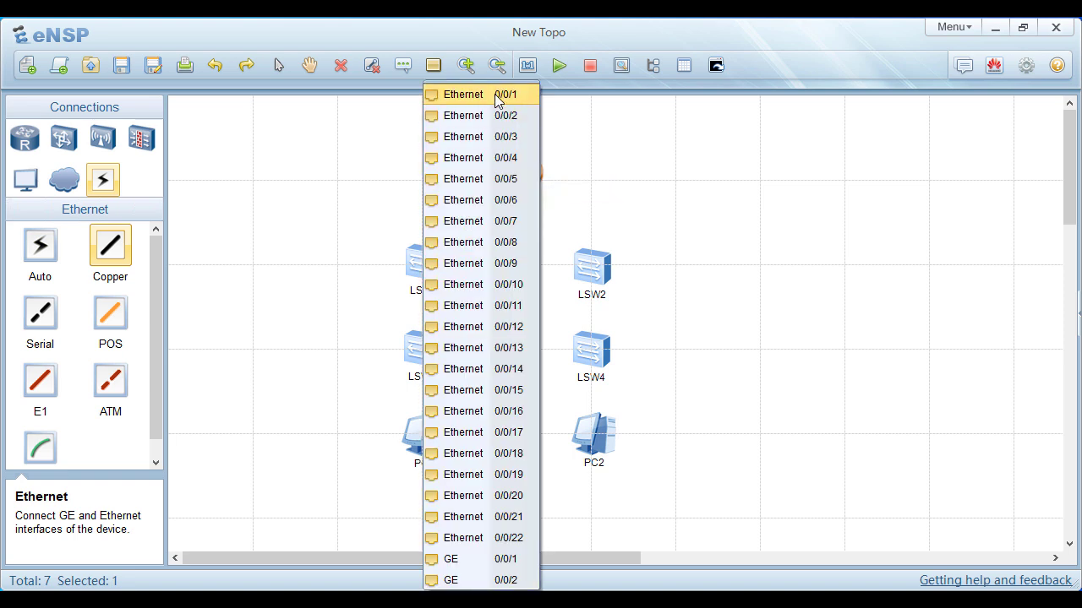
{"action": "left_click", "coordinate": [465, 92]}
{"action": "left_click", "coordinate": [513, 169]}
{"action": "left_click", "coordinate": [545, 191]}
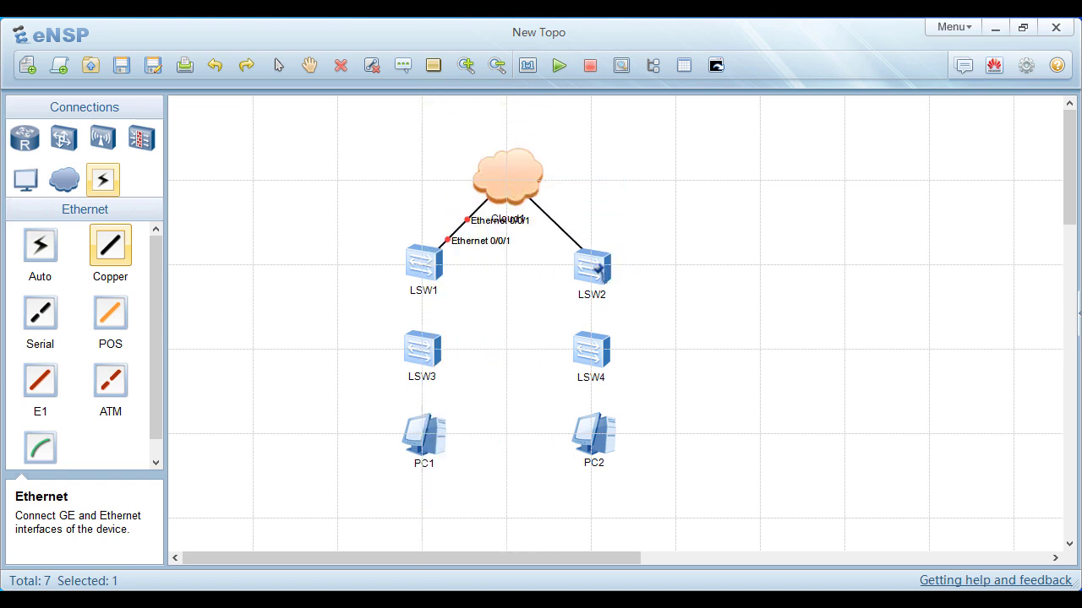
{"action": "left_click", "coordinate": [591, 267]}
{"action": "left_click", "coordinate": [689, 95]}
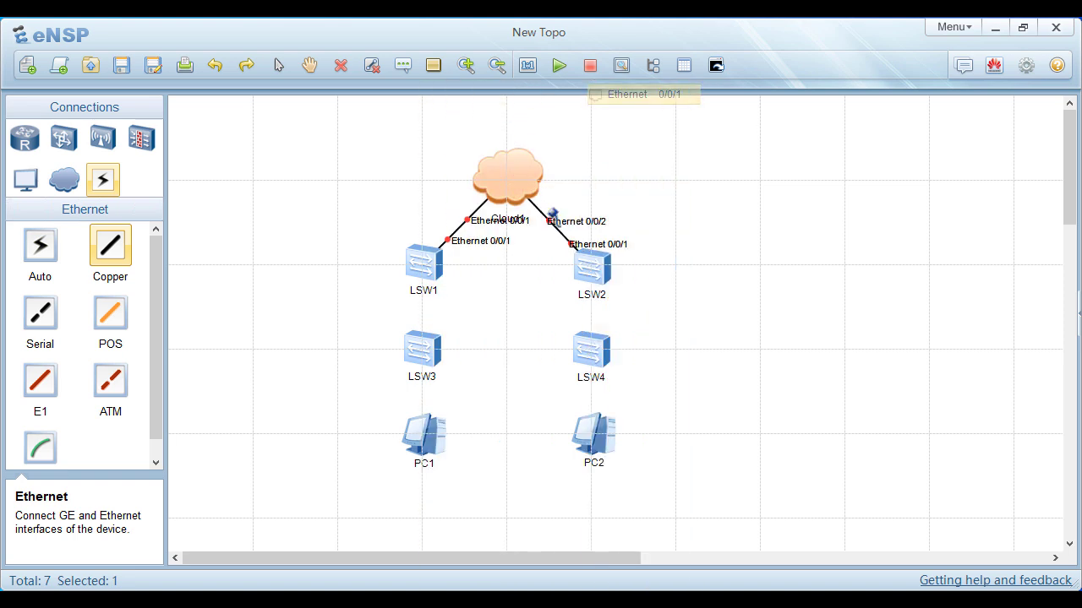
- Cable LSW1 to LSW3 and LSW2 to LSW4, using Ethernet 0/0/2 on the upper switches and Ethernet 0/0/1 on the lower ones
{"action": "left_click", "coordinate": [417, 267]}
{"action": "left_click", "coordinate": [476, 114]}
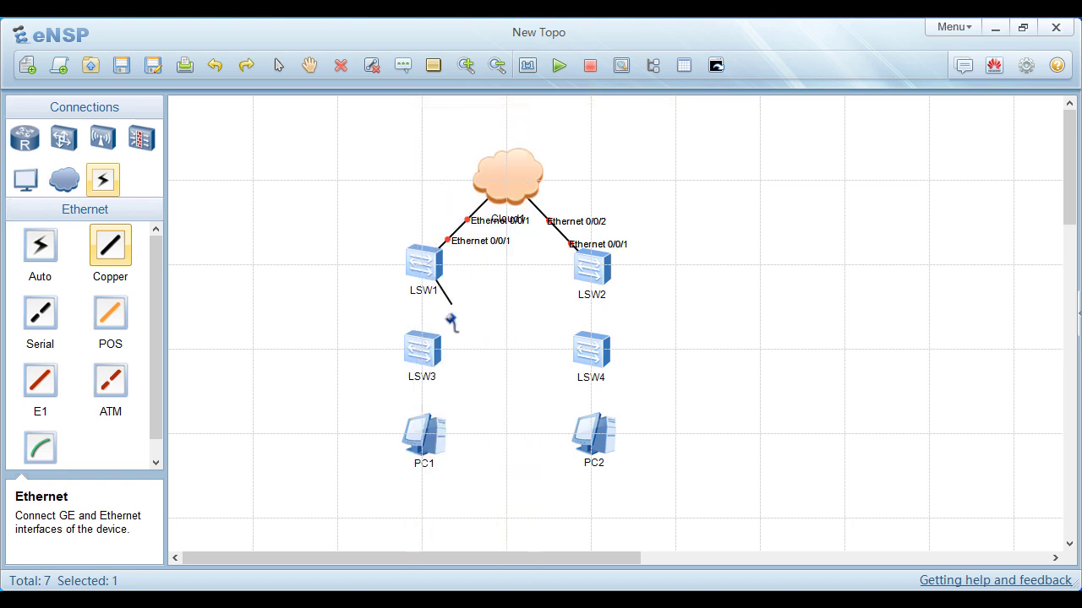
{"action": "left_click", "coordinate": [418, 355]}
{"action": "left_click", "coordinate": [459, 92]}
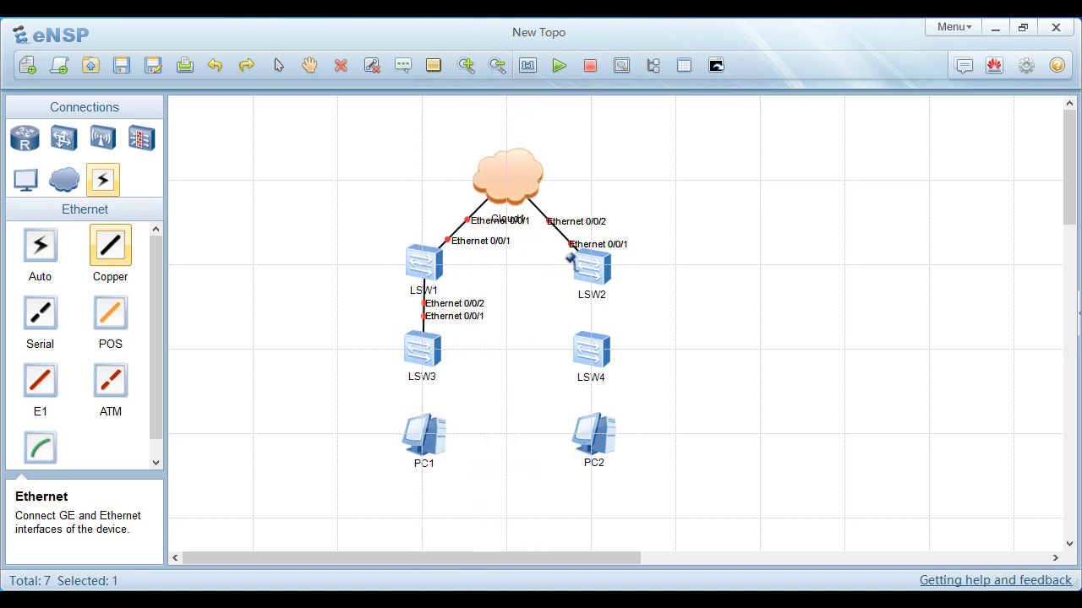
{"action": "left_click", "coordinate": [595, 274]}
{"action": "left_click", "coordinate": [659, 113]}
{"action": "left_click", "coordinate": [591, 355]}
{"action": "left_click", "coordinate": [647, 92]}
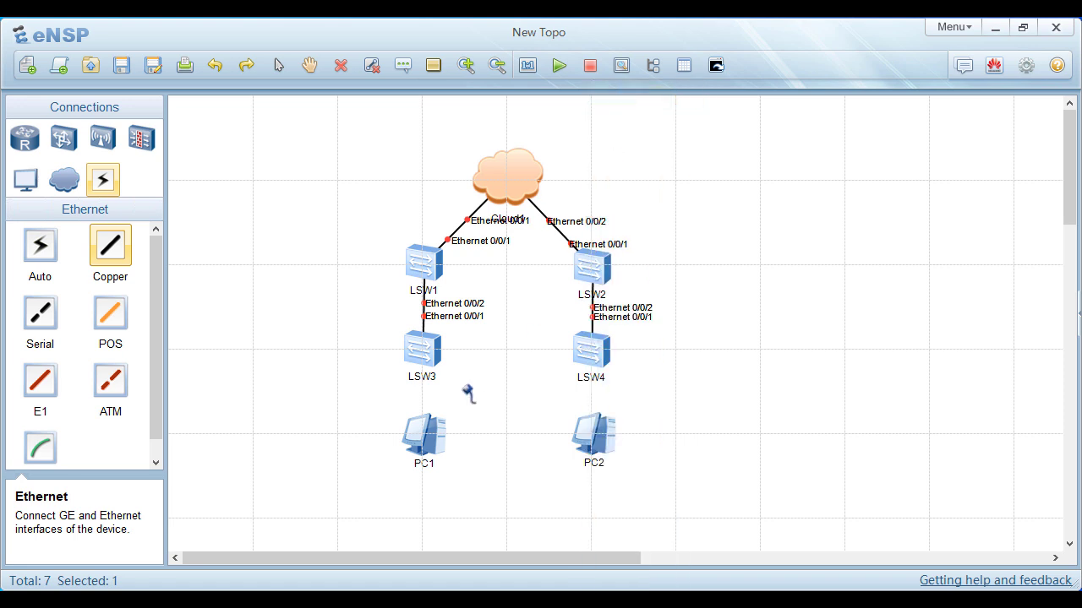
- Cable LSW3 to PC1 and LSW4 to PC2, using Ethernet 0/0/2 on the switches and Ethernet 0/0/1 on the PCs
{"action": "left_click", "coordinate": [417, 355]}
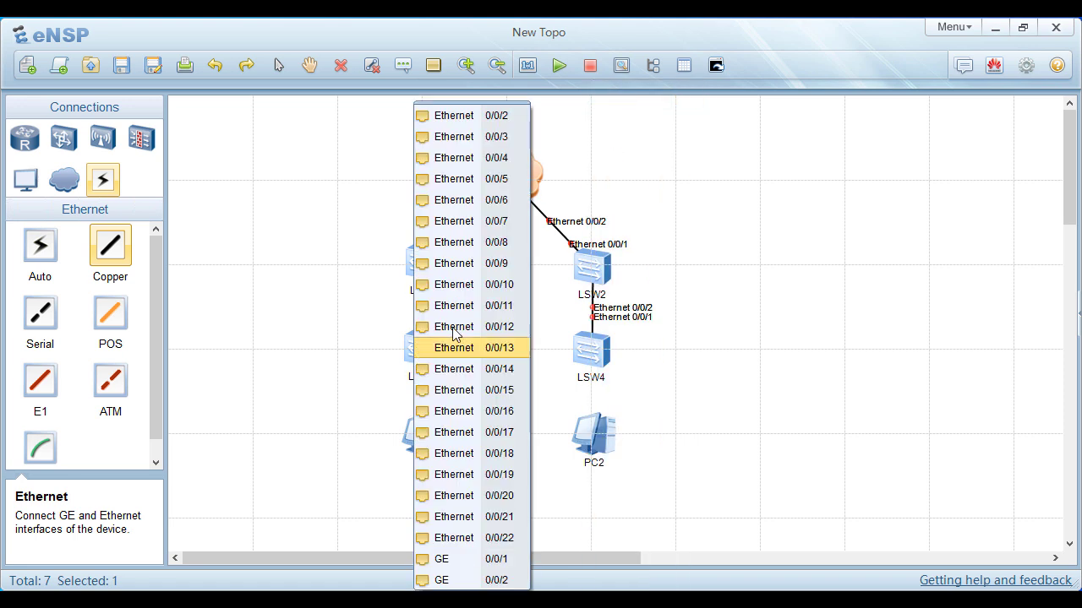
{"action": "left_click", "coordinate": [488, 117]}
{"action": "left_click", "coordinate": [425, 435]}
{"action": "left_click", "coordinate": [444, 442]}
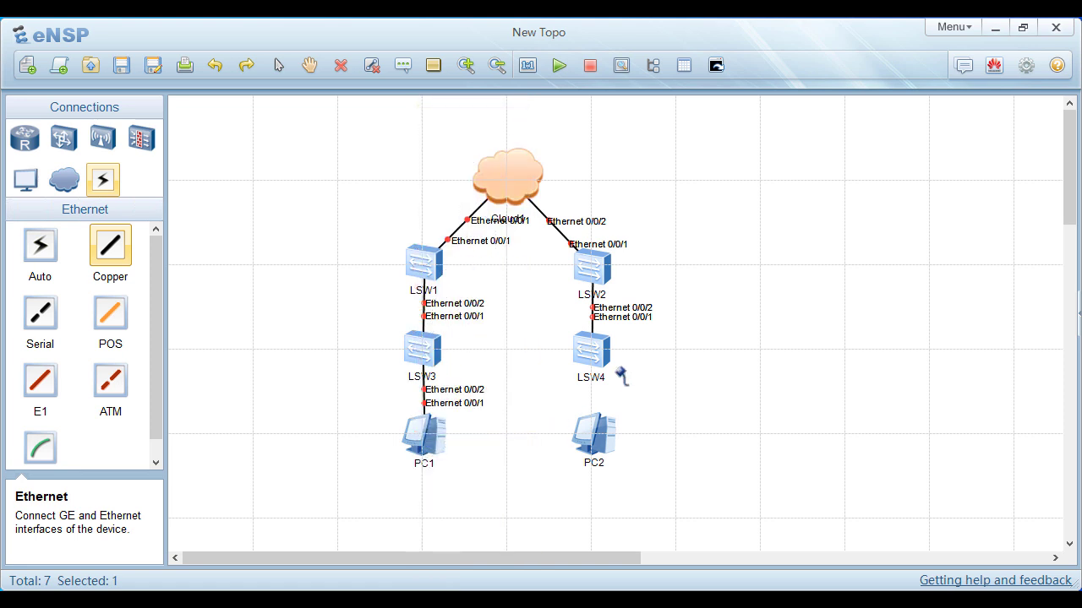
{"action": "left_click", "coordinate": [587, 351]}
{"action": "left_click", "coordinate": [659, 119]}
{"action": "left_click", "coordinate": [594, 438]}
{"action": "left_click", "coordinate": [622, 454]}
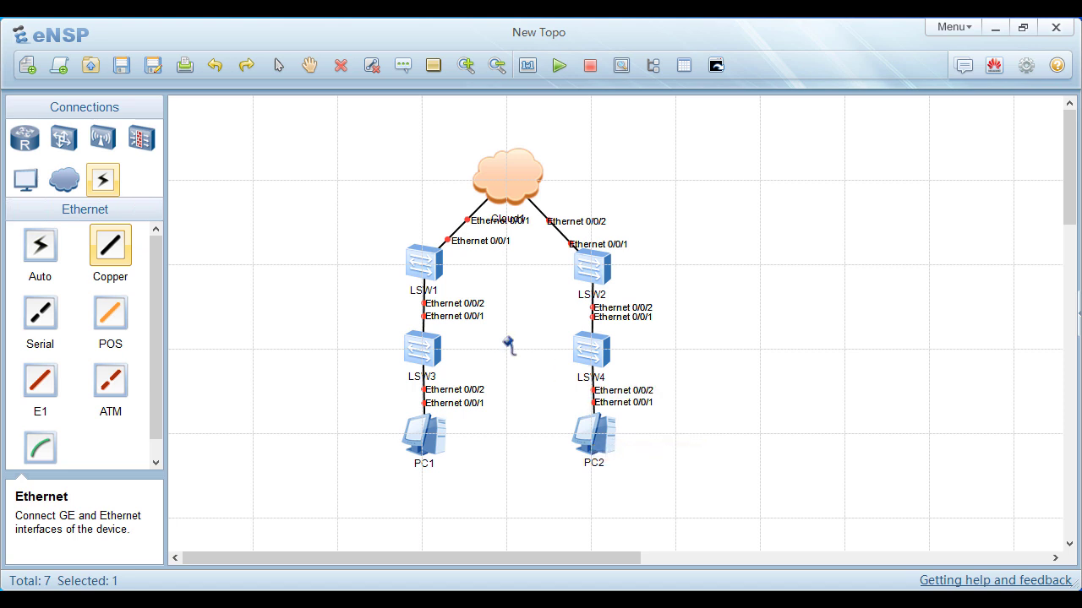
- Add horizontal copper links between LSW1 and LSW2 and between LSW3 and LSW4, using Ethernet 0/0/3 at every end
{"action": "left_click", "coordinate": [427, 265]}
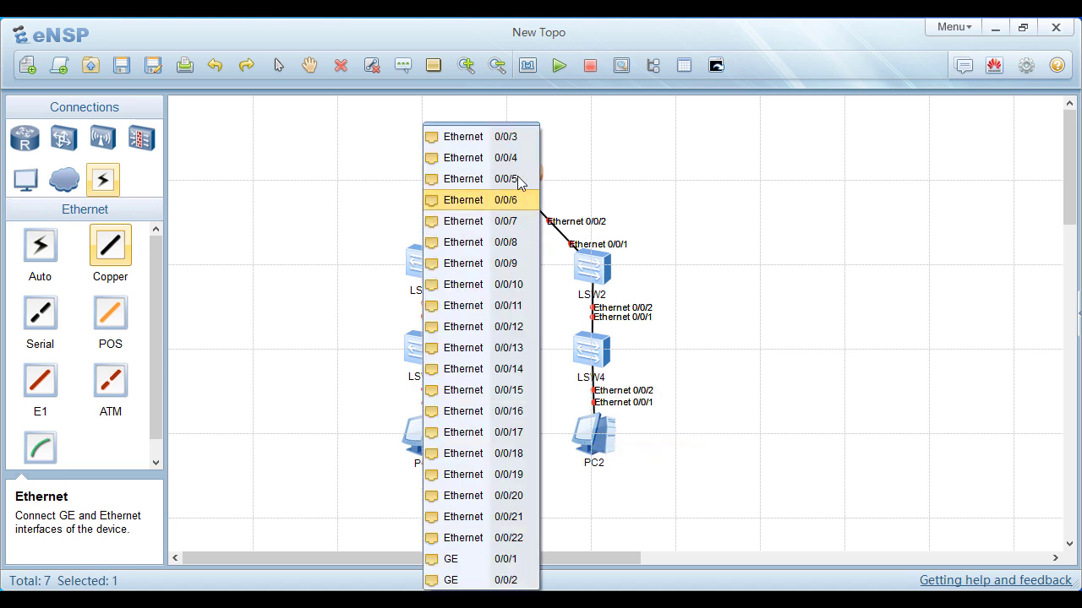
{"action": "left_click", "coordinate": [505, 139]}
{"action": "left_click", "coordinate": [584, 269]}
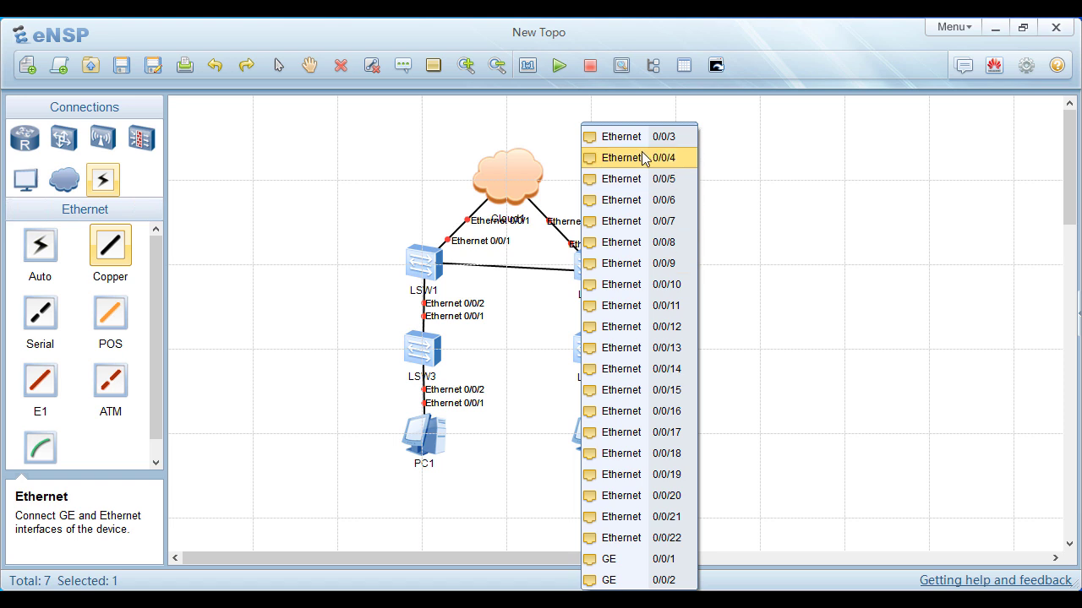
{"action": "left_click", "coordinate": [605, 137]}
{"action": "left_click", "coordinate": [425, 347]}
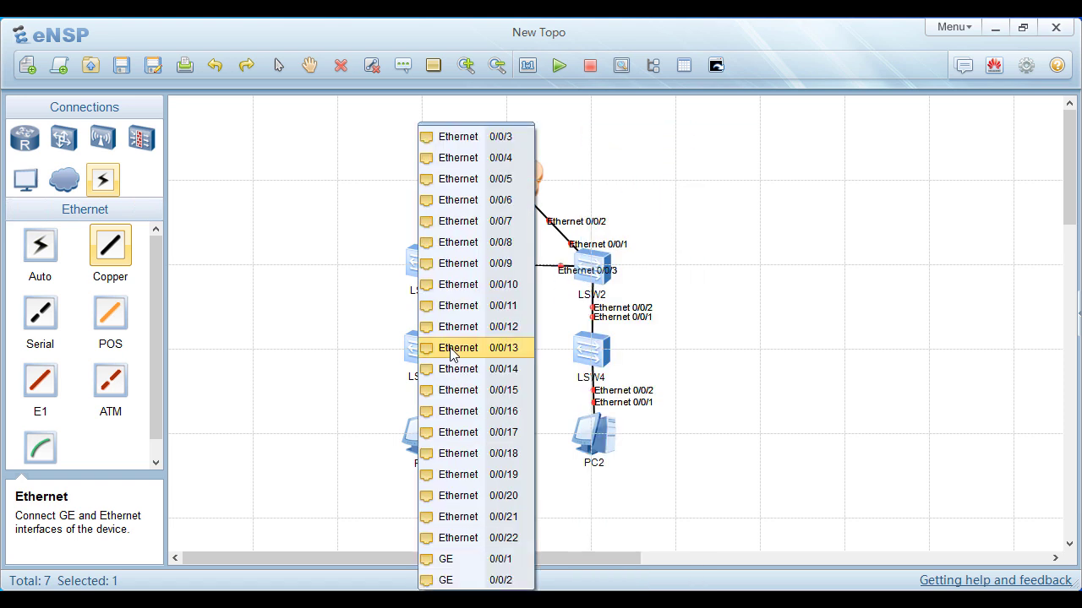
{"action": "left_click", "coordinate": [507, 138]}
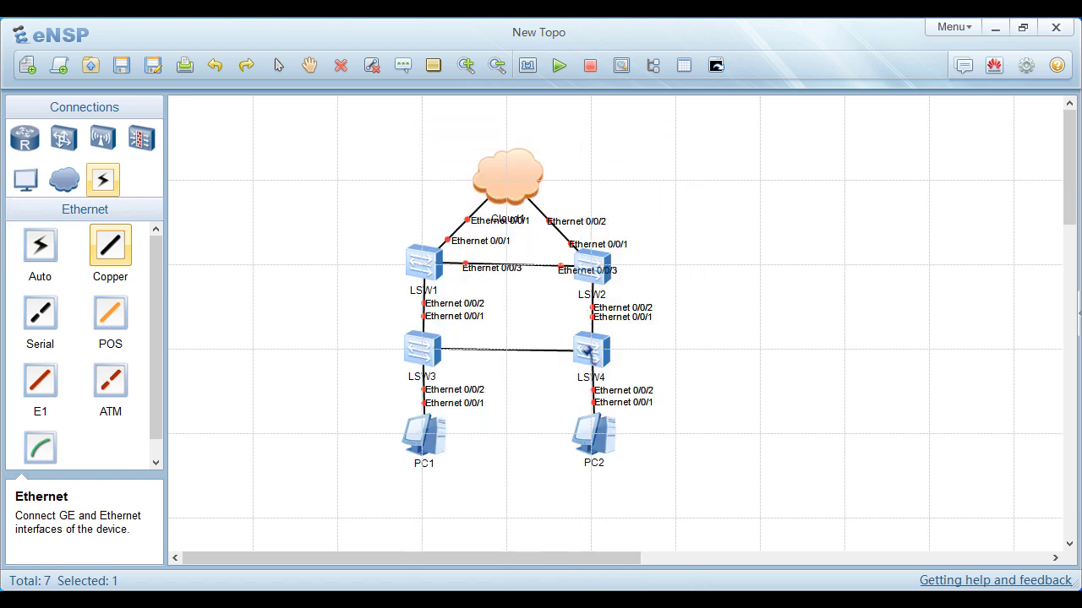
{"action": "left_click", "coordinate": [591, 349]}
{"action": "left_click", "coordinate": [651, 137]}
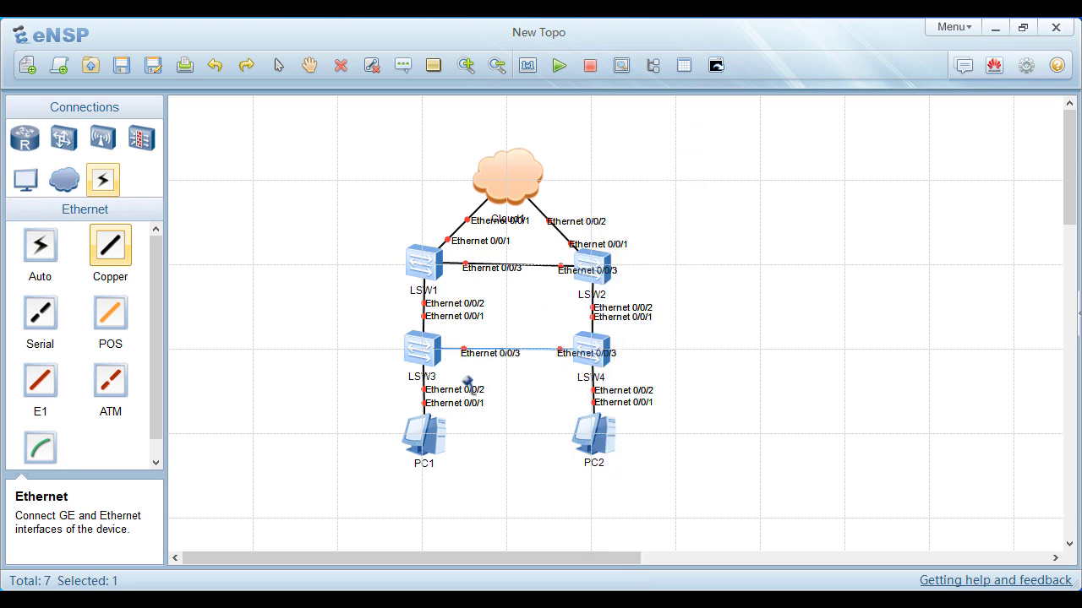
- Leave cabling mode and nudge switch LSW1 slightly so it lines up above LSW3
{"action": "left_click", "coordinate": [102, 138]}
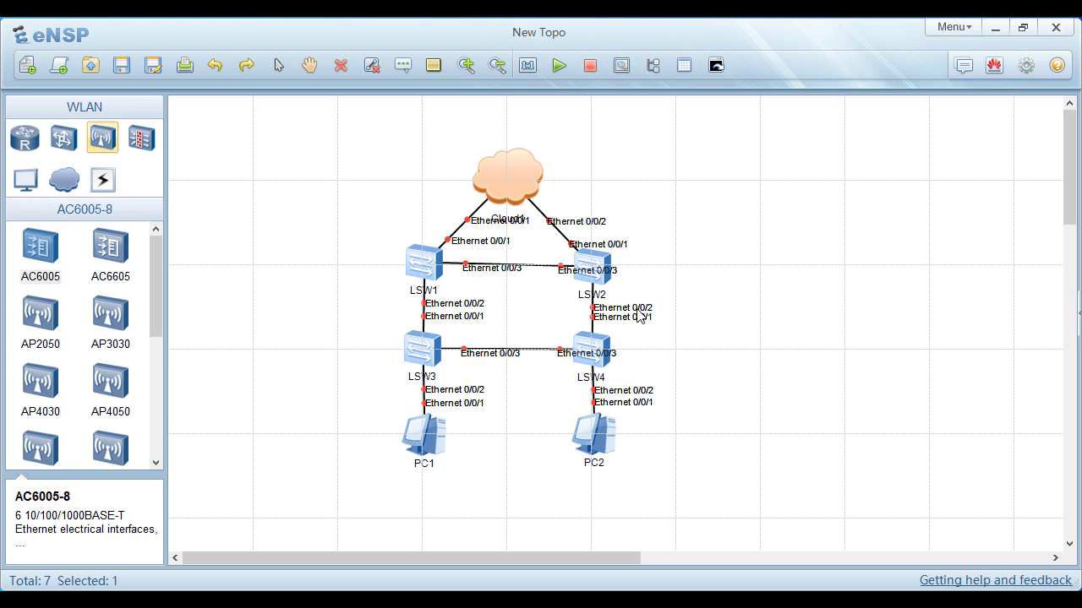
{"action": "left_click_drag", "start_coordinate": [422, 265], "coordinate": [419, 268]}
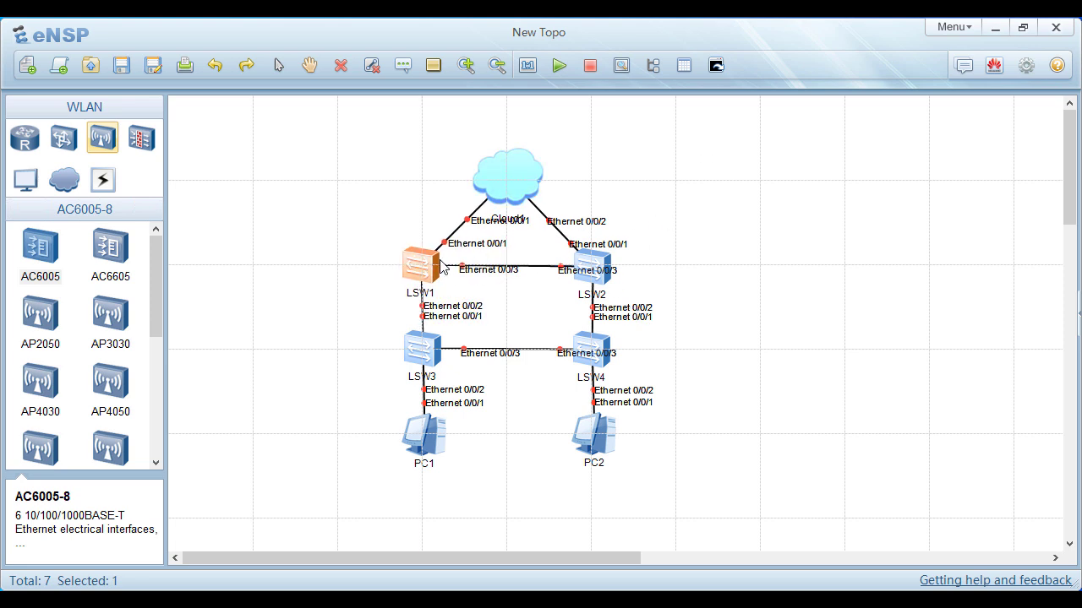
{"action": "left_click", "coordinate": [716, 67]}
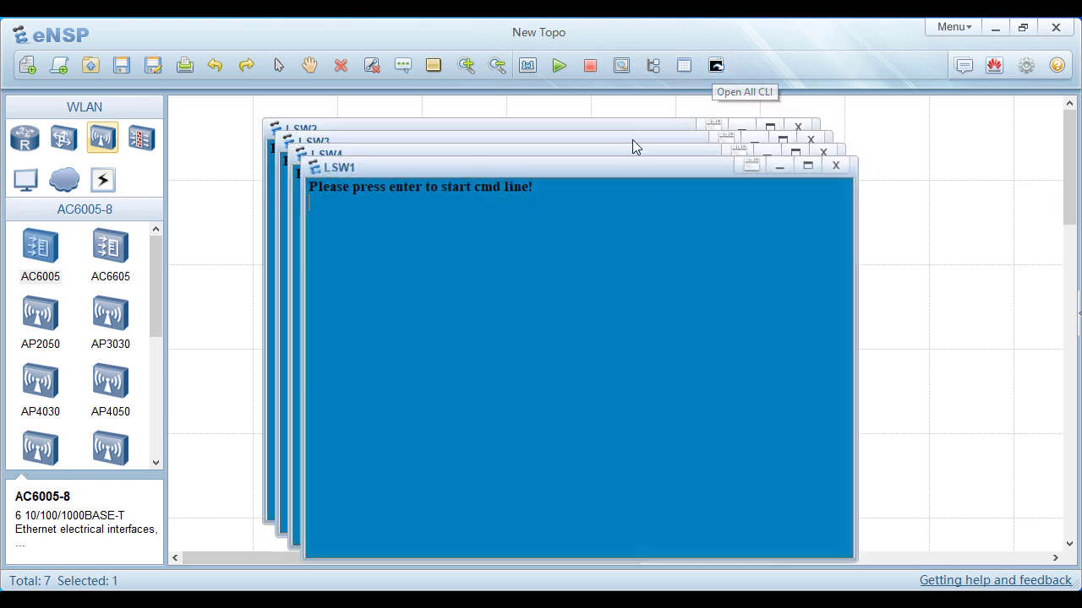
{"action": "left_click", "coordinate": [836, 165]}
{"action": "left_click", "coordinate": [823, 152]}
{"action": "left_click", "coordinate": [811, 140]}
{"action": "left_click", "coordinate": [798, 127]}
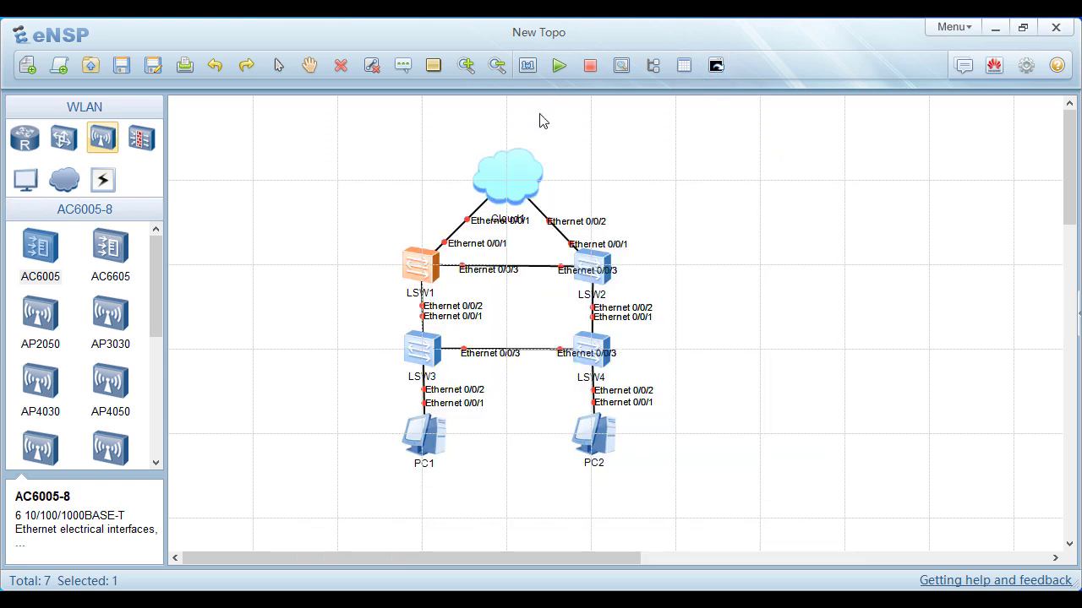
- Start the four switches LSW1, LSW2, LSW3 and LSW4
{"action": "left_click", "coordinate": [516, 174]}
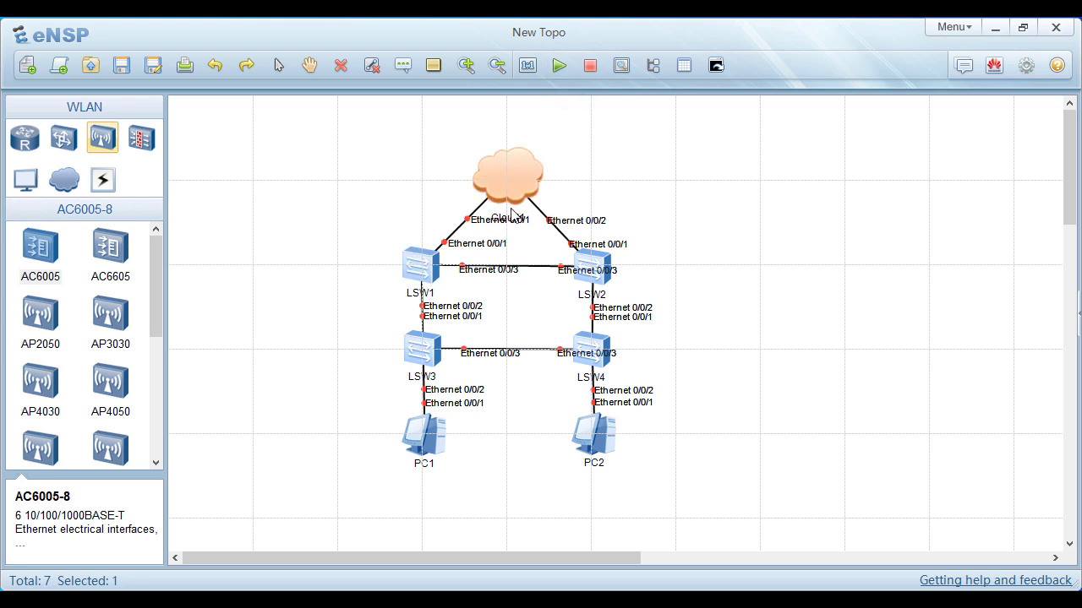
{"action": "left_click", "coordinate": [416, 263]}
{"action": "left_click", "coordinate": [558, 67]}
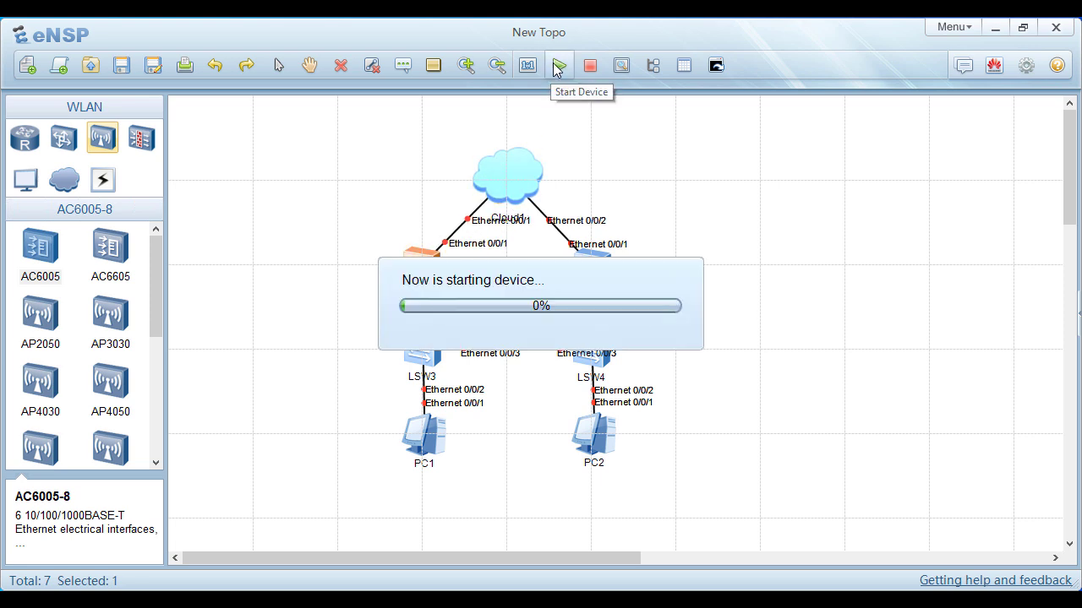
{"action": "left_click", "coordinate": [591, 263]}
{"action": "right_click", "coordinate": [590, 263]}
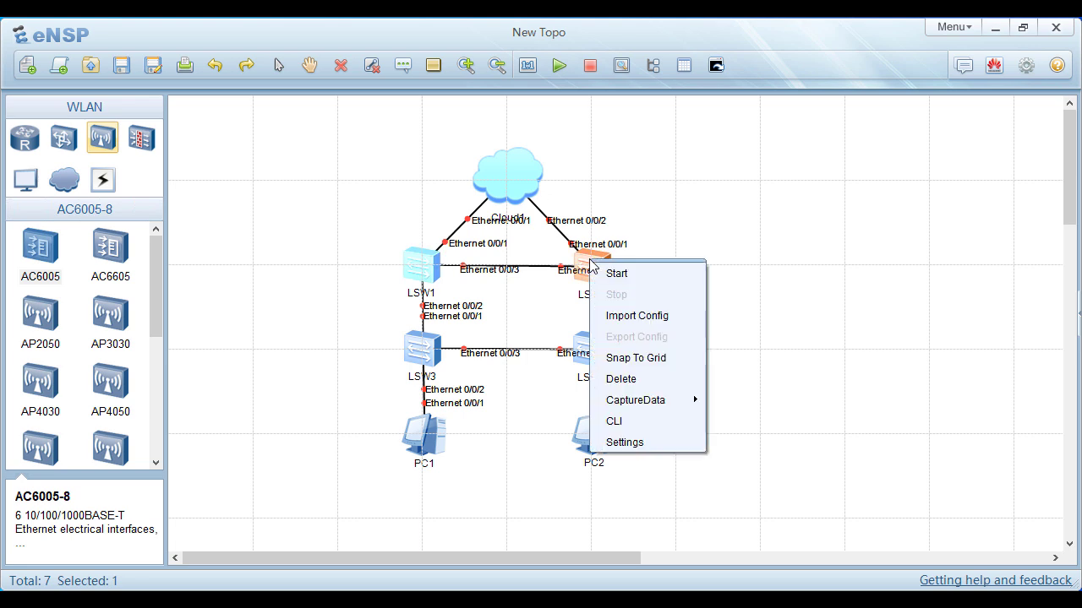
{"action": "left_click", "coordinate": [616, 273]}
{"action": "right_click", "coordinate": [420, 364]}
{"action": "left_click", "coordinate": [444, 371]}
{"action": "right_click", "coordinate": [607, 355]}
{"action": "left_click", "coordinate": [617, 366]}
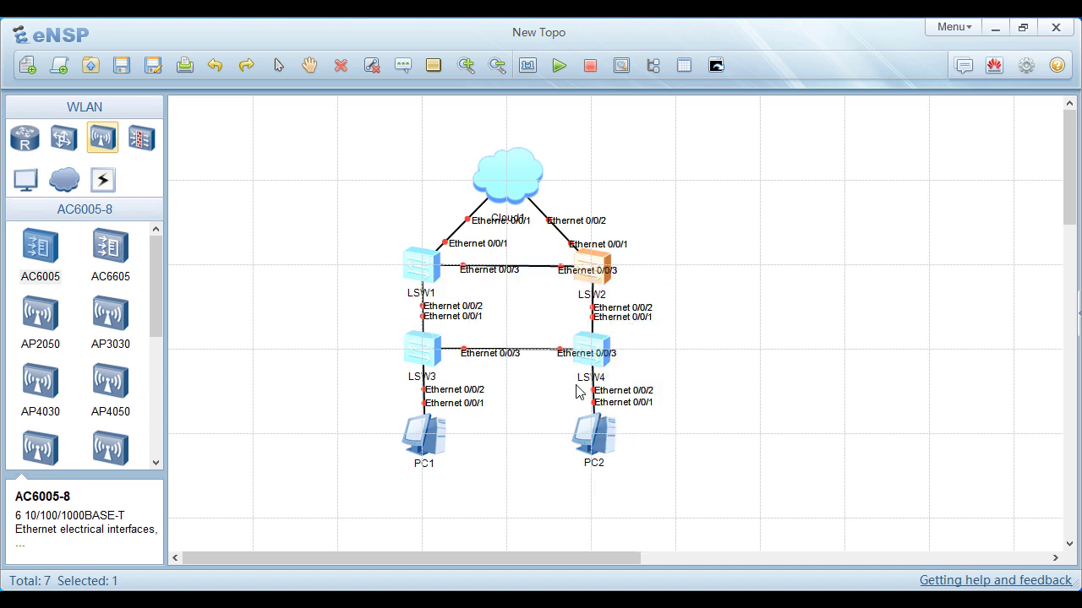
- Move the LSW1 label to the outer side of its switch and rename it SW-A
{"action": "left_click", "coordinate": [423, 265]}
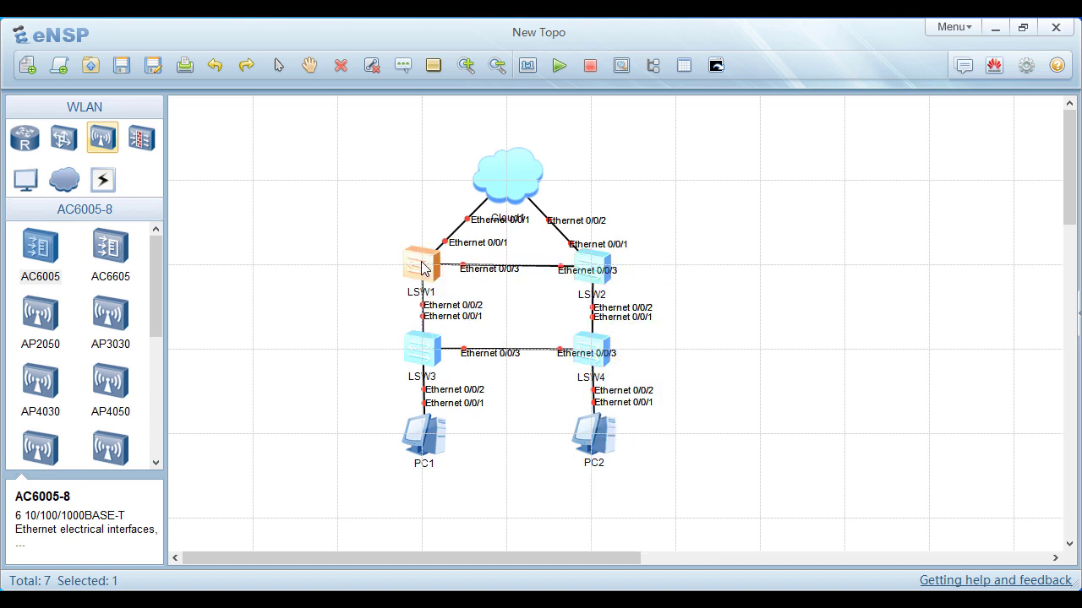
{"action": "left_click_drag", "start_coordinate": [404, 296], "coordinate": [379, 266]}
{"action": "left_click", "coordinate": [392, 258]}
{"action": "double_click", "coordinate": [385, 261]}
{"action": "key", "text": "BackSpace"}
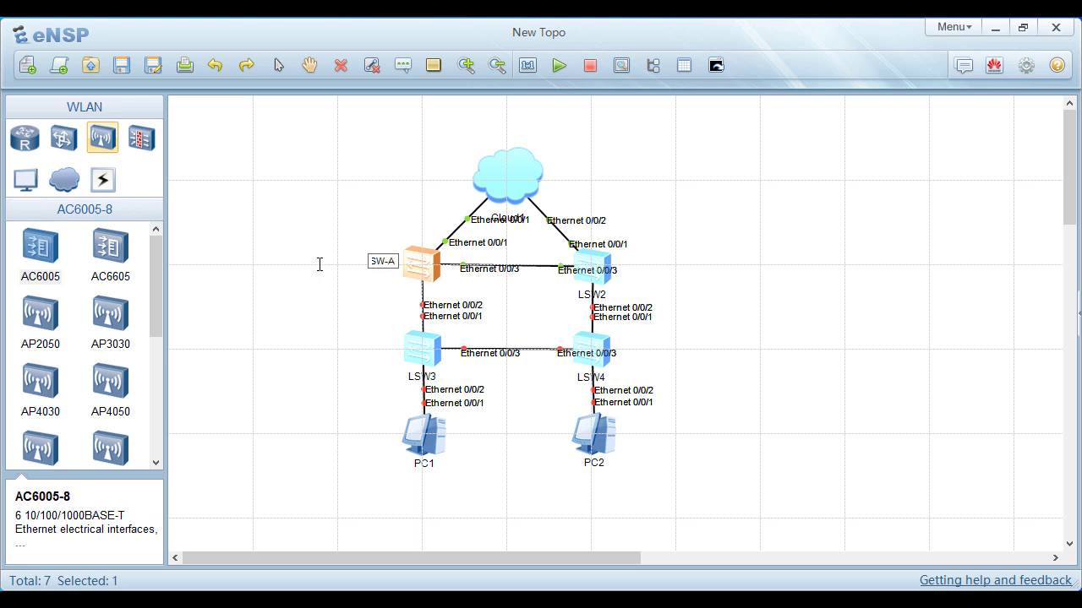
{"action": "type", "text": "SW-A"}
{"action": "key", "text": "Return"}
- Place the LSW2 label beside its switch on the outer side and rename it SW-B
{"action": "mouse_move", "coordinate": [612, 289]}
{"action": "left_mouse_down"}
{"action": "mouse_move", "coordinate": [669, 271]}
{"action": "mouse_move", "coordinate": [615, 270]}
{"action": "left_mouse_up"}
{"action": "double_click", "coordinate": [644, 269]}
{"action": "type", "text": "SW-B"}
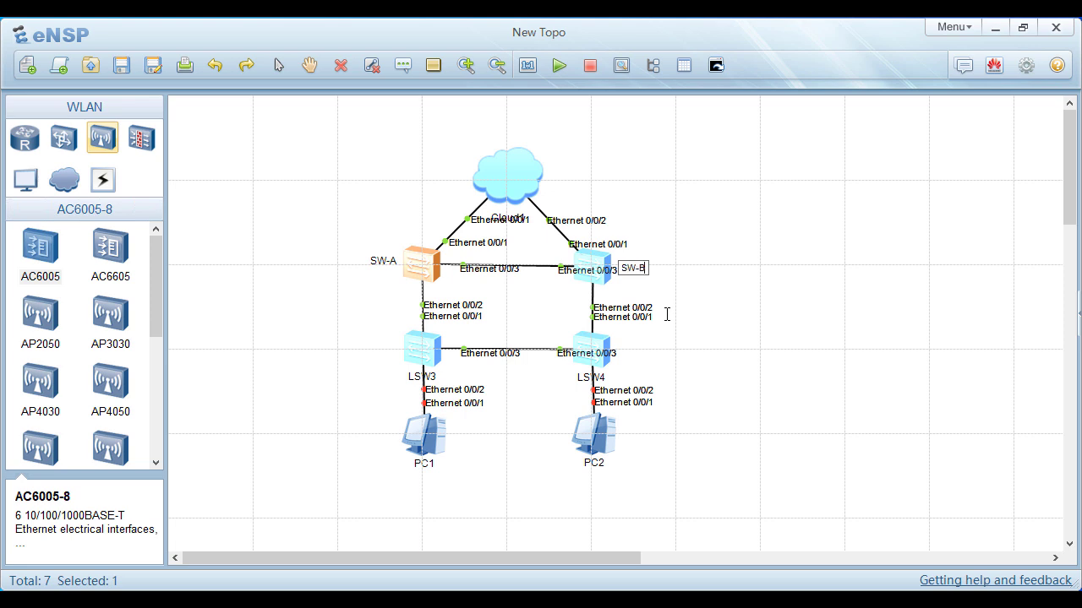
{"action": "key", "text": "Return"}
- Move the LSW3 label to the outer side of its switch and rename it SW-C
{"action": "left_click_drag", "start_coordinate": [431, 378], "coordinate": [392, 357]}
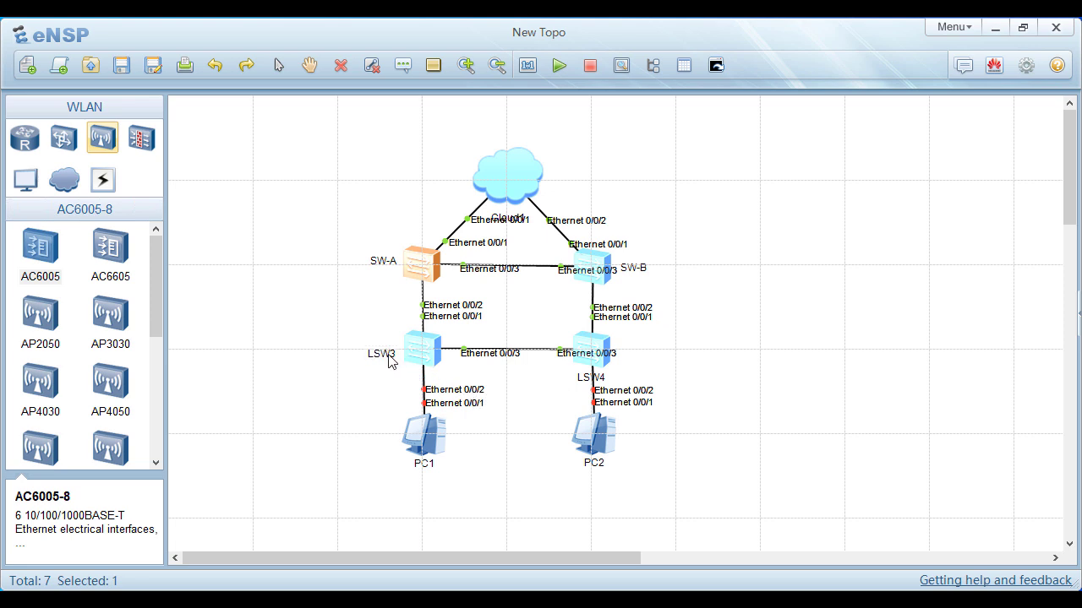
{"action": "left_click", "coordinate": [387, 355]}
{"action": "left_click_drag", "start_coordinate": [395, 354], "coordinate": [320, 354]}
{"action": "type", "text": "S"}
{"action": "left_click", "coordinate": [600, 344]}
- Move the LSW4 label to the outer side of its switch and rename it SW-D
{"action": "left_click_drag", "start_coordinate": [597, 378], "coordinate": [650, 359]}
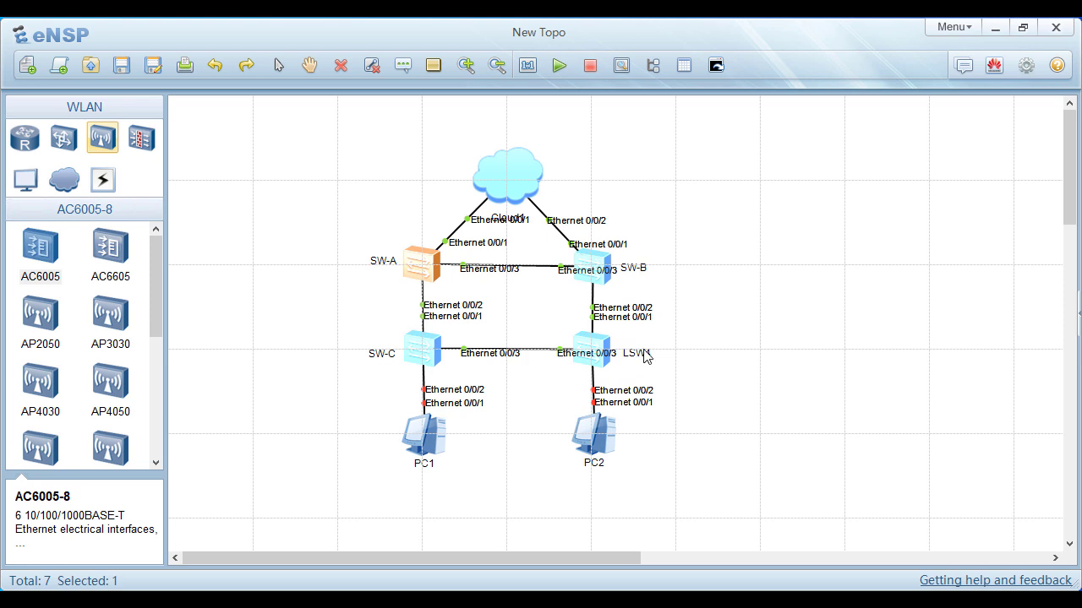
{"action": "left_click", "coordinate": [640, 355]}
{"action": "double_click", "coordinate": [650, 353]}
{"action": "key", "text": "BackSpace"}
{"action": "key", "text": "Return"}
- Open the SW-A console, enter system-view and set the system name to SW-A
{"action": "double_click", "coordinate": [416, 267]}
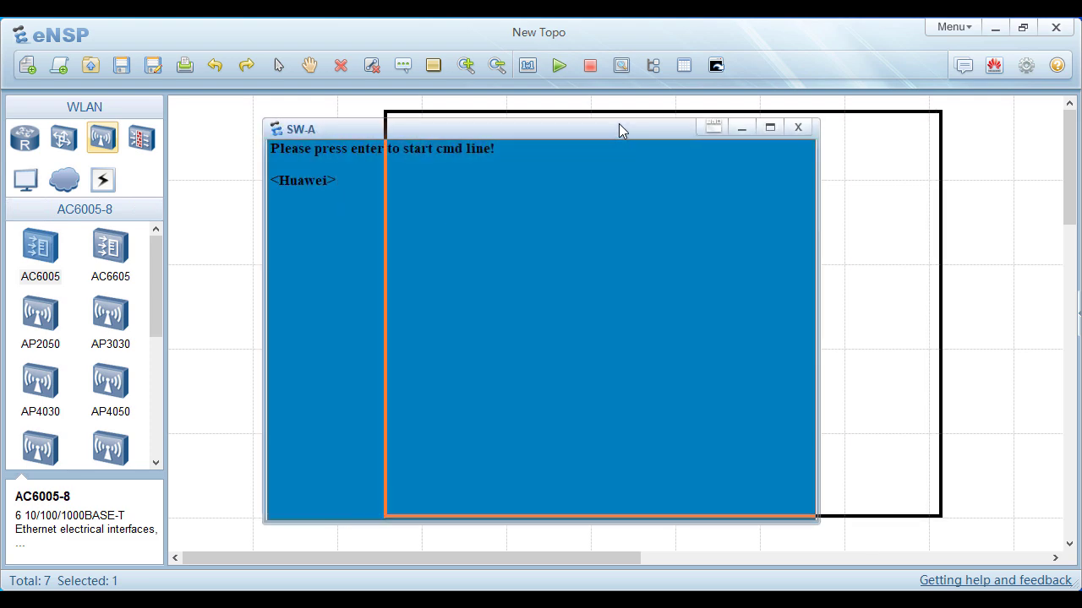
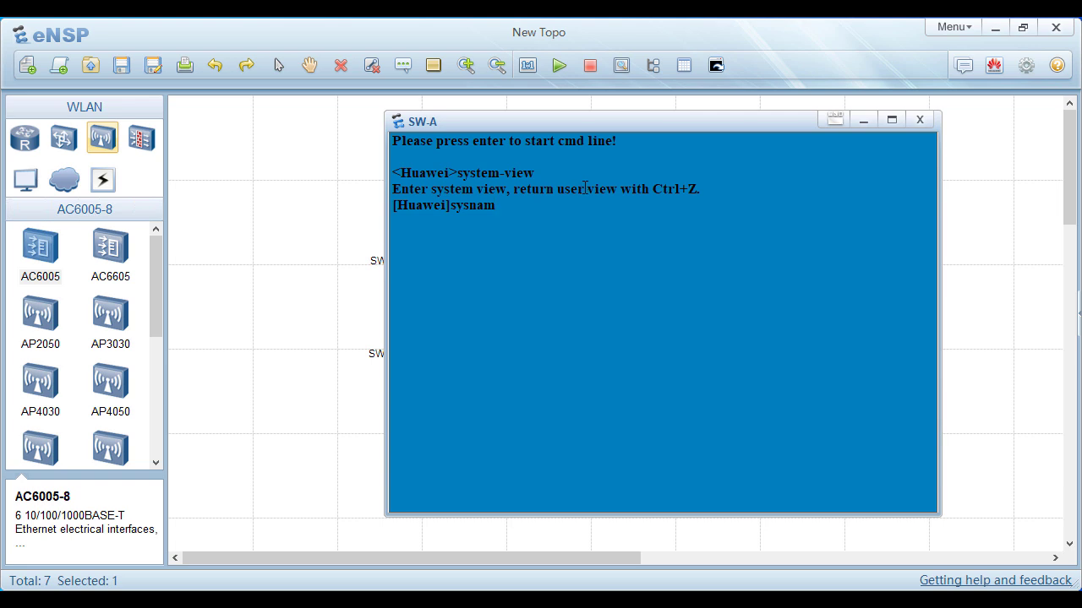
{"action": "type", "text": "SW-A"}
{"action": "key", "text": "Return"}
- Set the spanning tree mode on SW-A to stp and make it the primary root with stp root primary
{"action": "type", "text": "stp mode stp"}
{"action": "key", "text": "Return"}
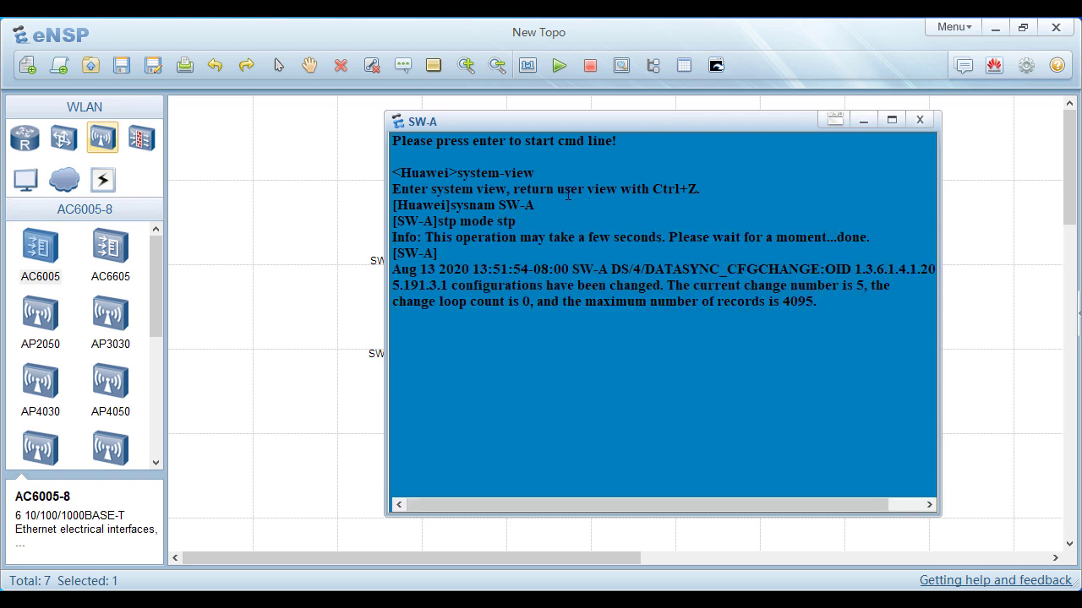
{"action": "key", "text": "Return"}
{"action": "type", "text": "stp root pri"}
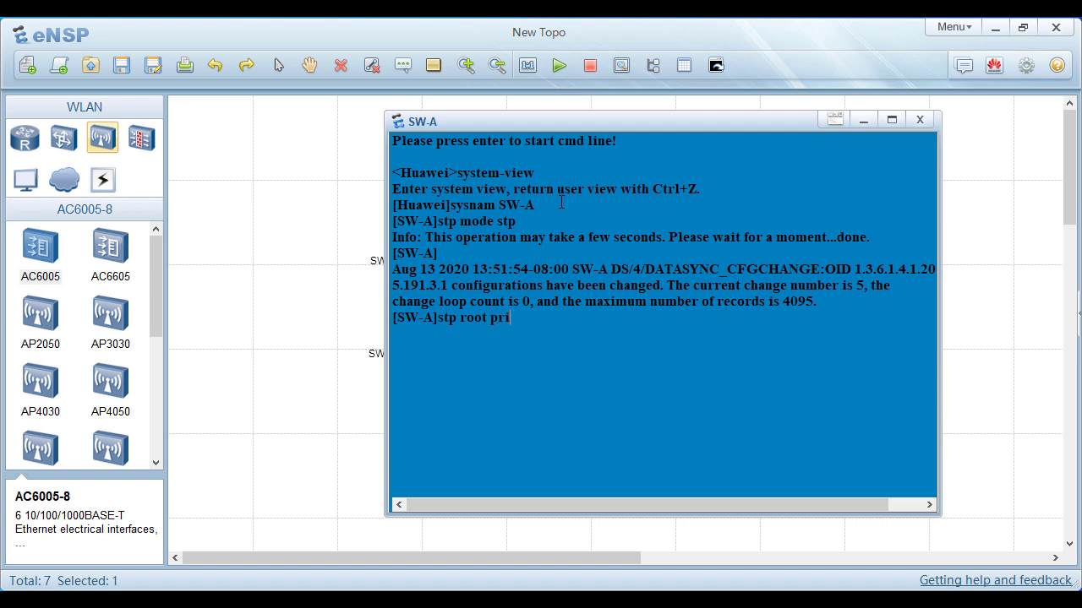
{"action": "type", "text": "mary"}
{"action": "key", "text": "Return"}
- Set the STP path cost standard on SW-A to legacy with stp pathcost-standard legacy
{"action": "type", "text": "stp"}
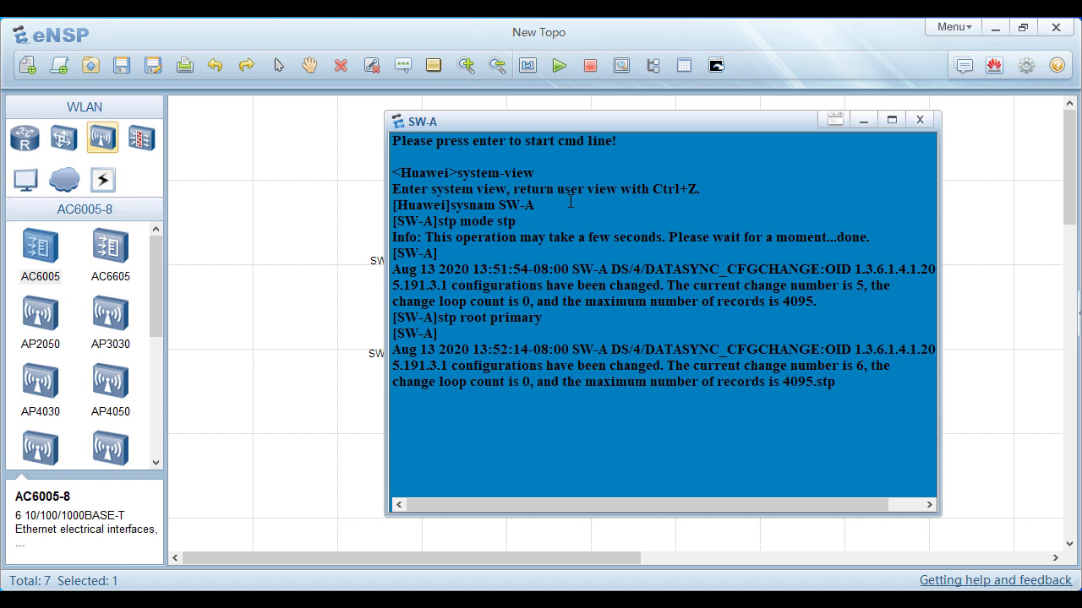
{"action": "key", "text": "Return"}
{"action": "type", "text": "stp path"}
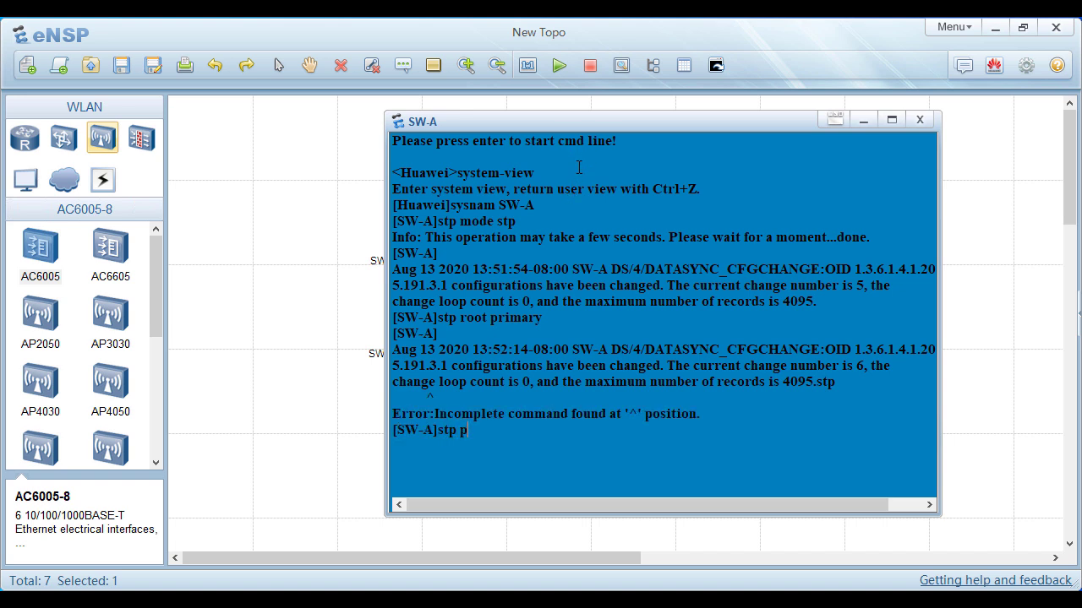
{"action": "type", "text": "cost-standard legacy"}
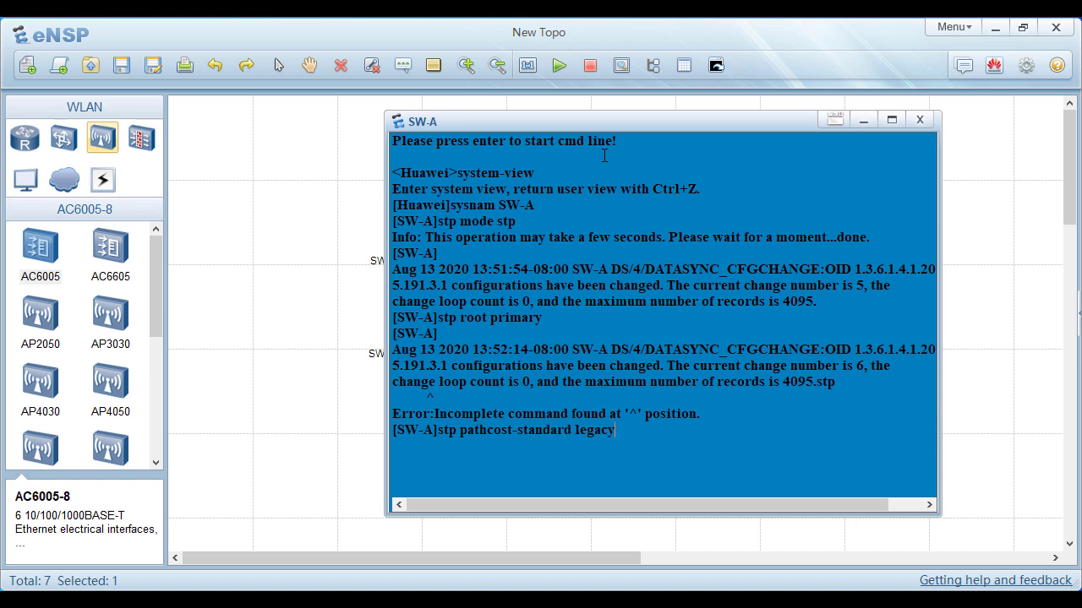
{"action": "key", "text": "Return"}
{"action": "key", "text": "Return"}
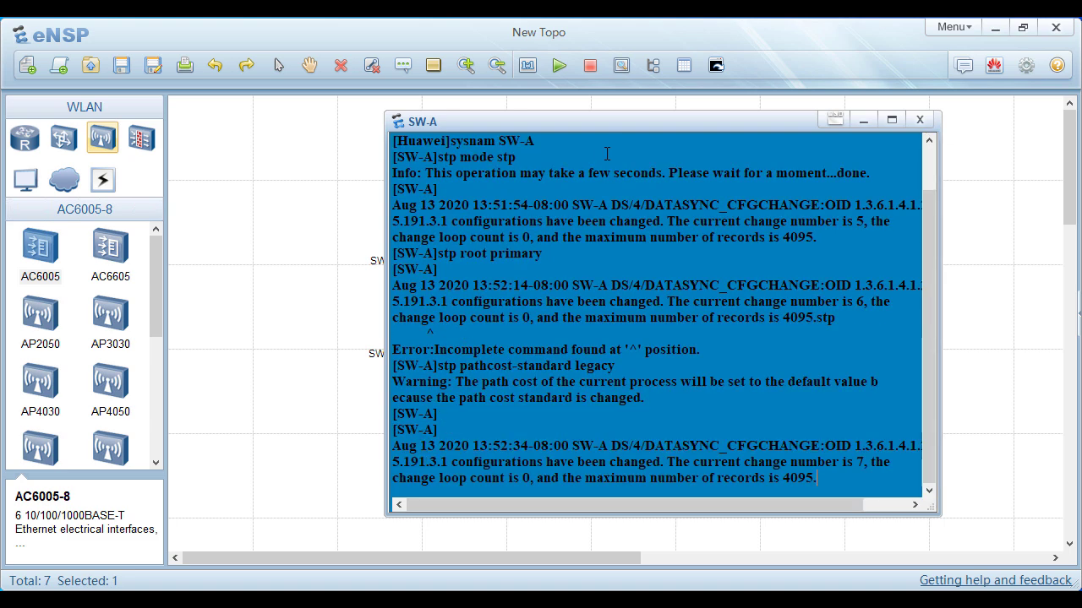
{"action": "key", "text": "Return"}
- Quit to user view on SW-A, save the configuration to the device and close the console
{"action": "type", "text": "quit"}
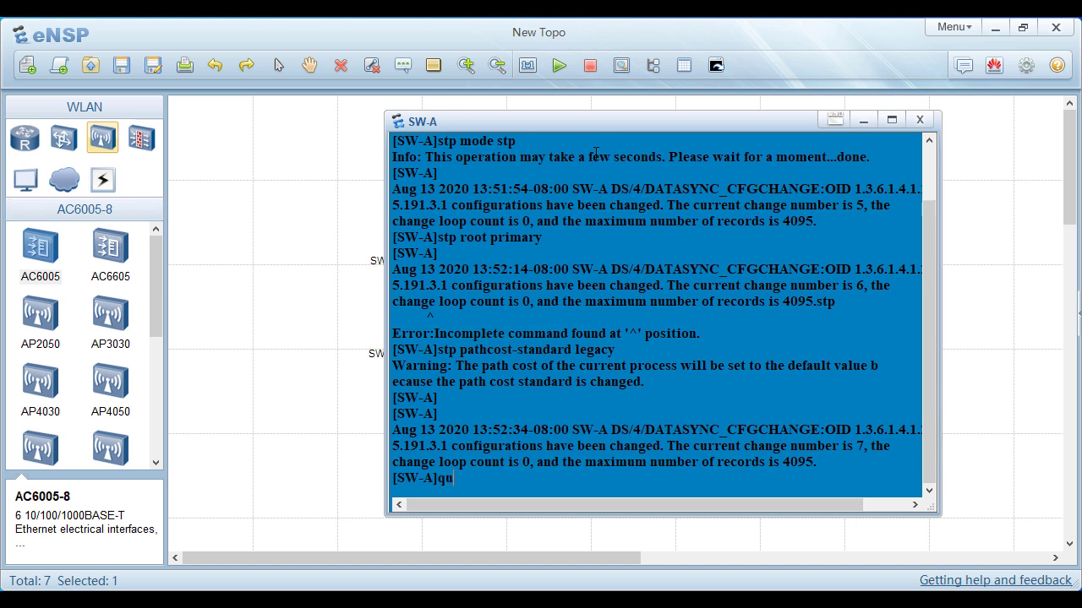
{"action": "key", "text": "Return"}
{"action": "type", "text": "save"}
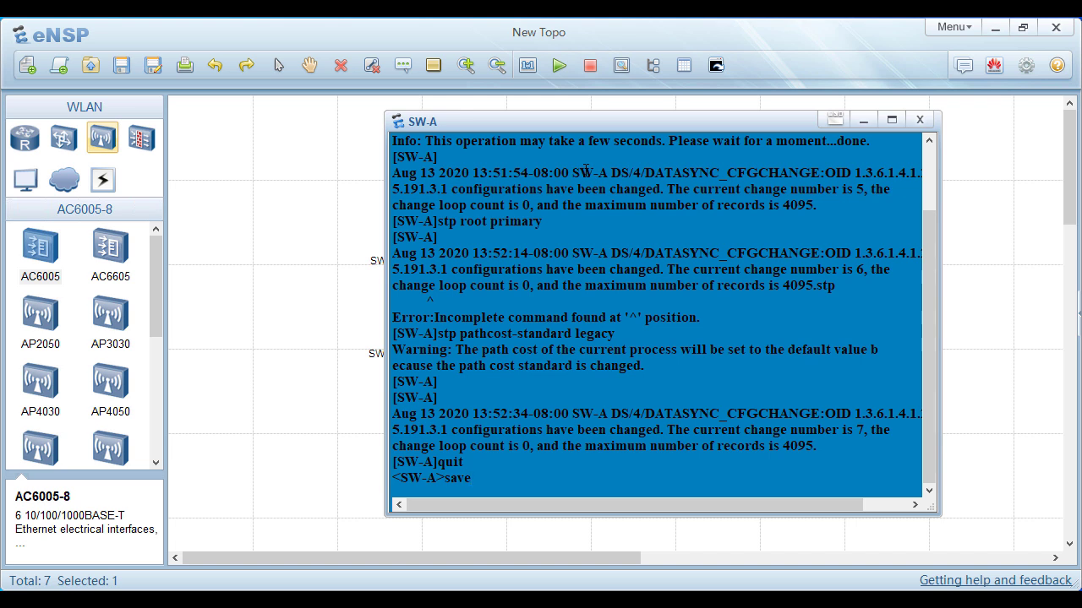
{"action": "key", "text": "Return"}
{"action": "type", "text": "y"}
{"action": "key", "text": "Return"}
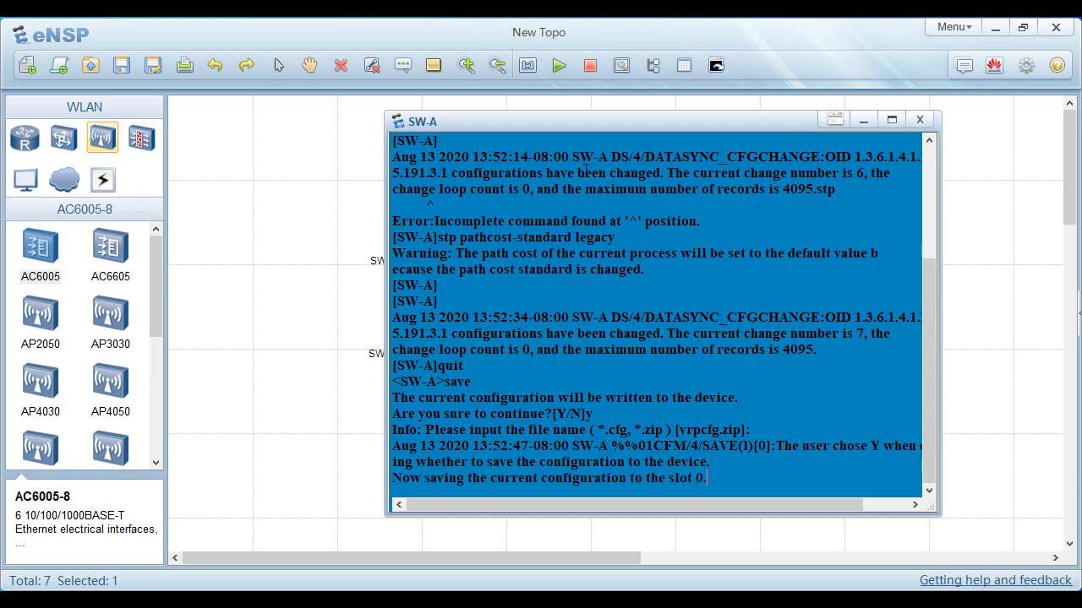
{"action": "left_click", "coordinate": [921, 120]}
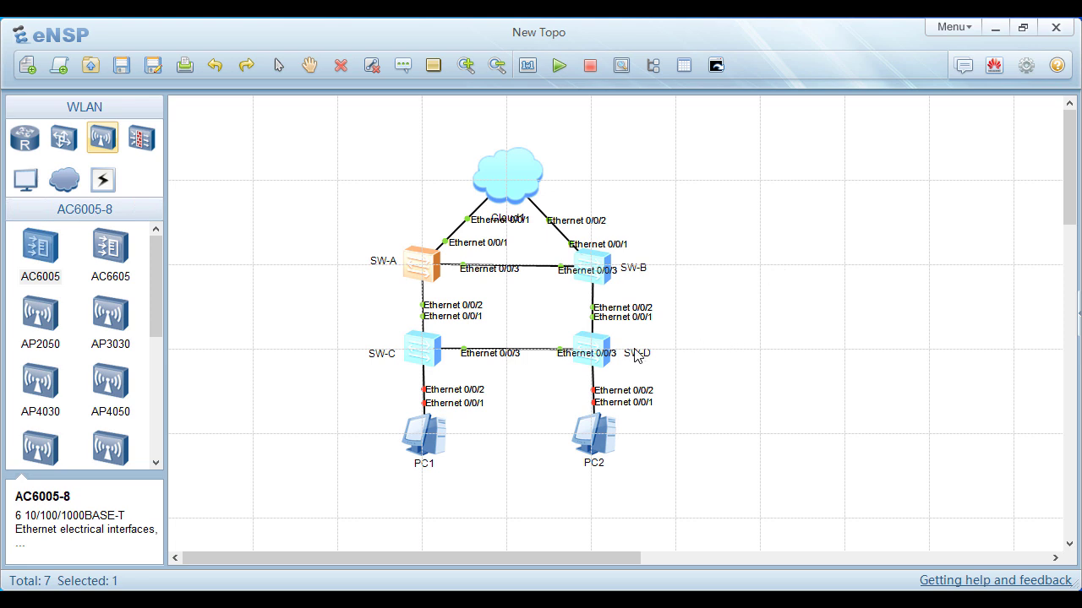
- Open the SW-C console, enter system-view and set the system name to SW-C
{"action": "double_click", "coordinate": [426, 356]}
{"action": "type", "text": "system"}
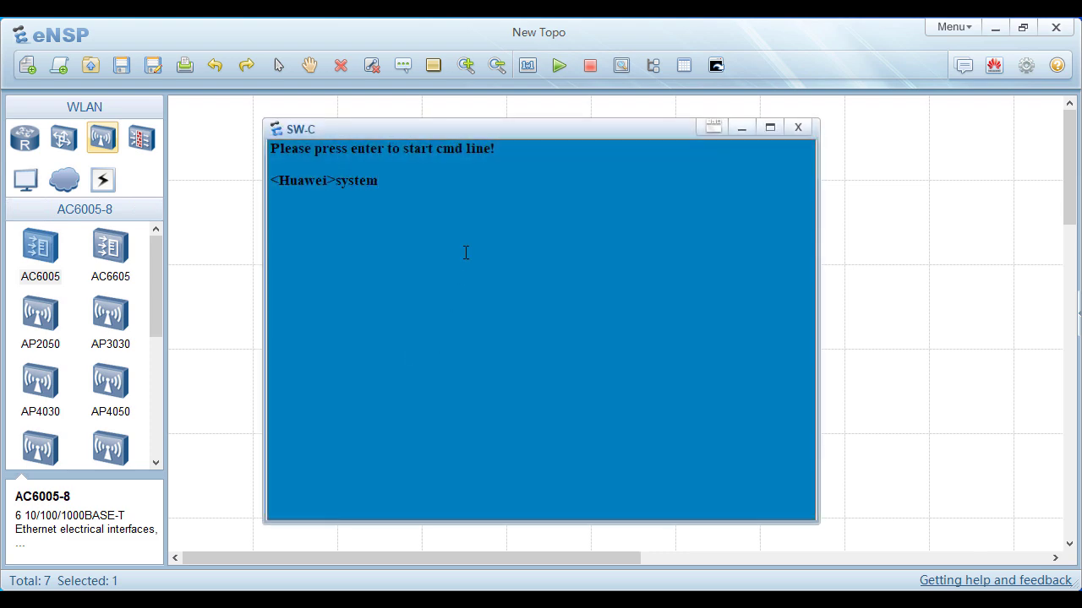
{"action": "type", "text": "-view"}
{"action": "key", "text": "Return"}
{"action": "type", "text": "sy"}
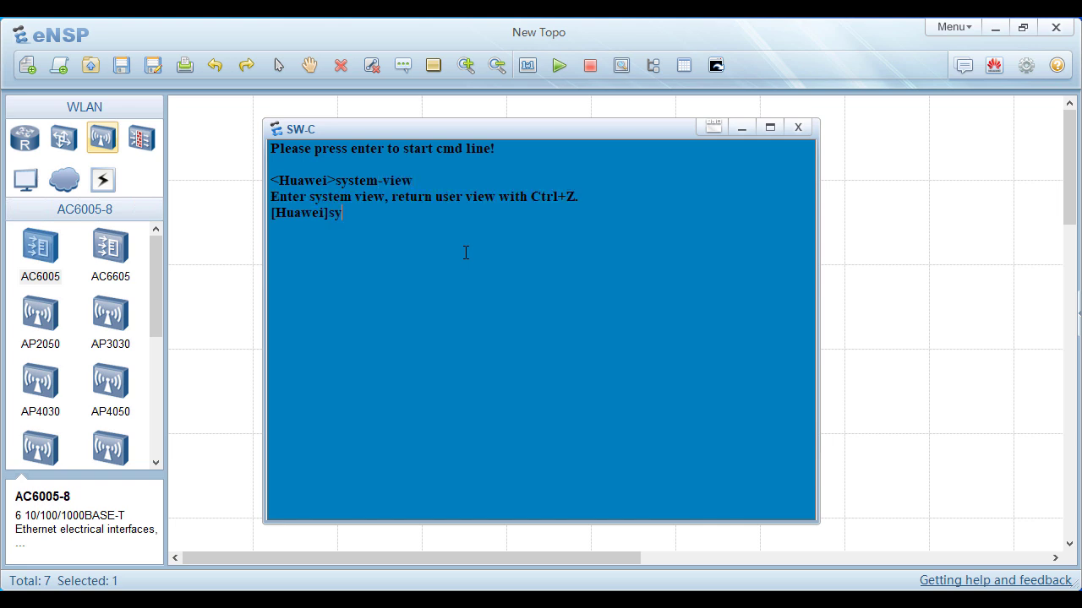
{"action": "type", "text": "sname SW-C"}
{"action": "key", "text": "Return"}
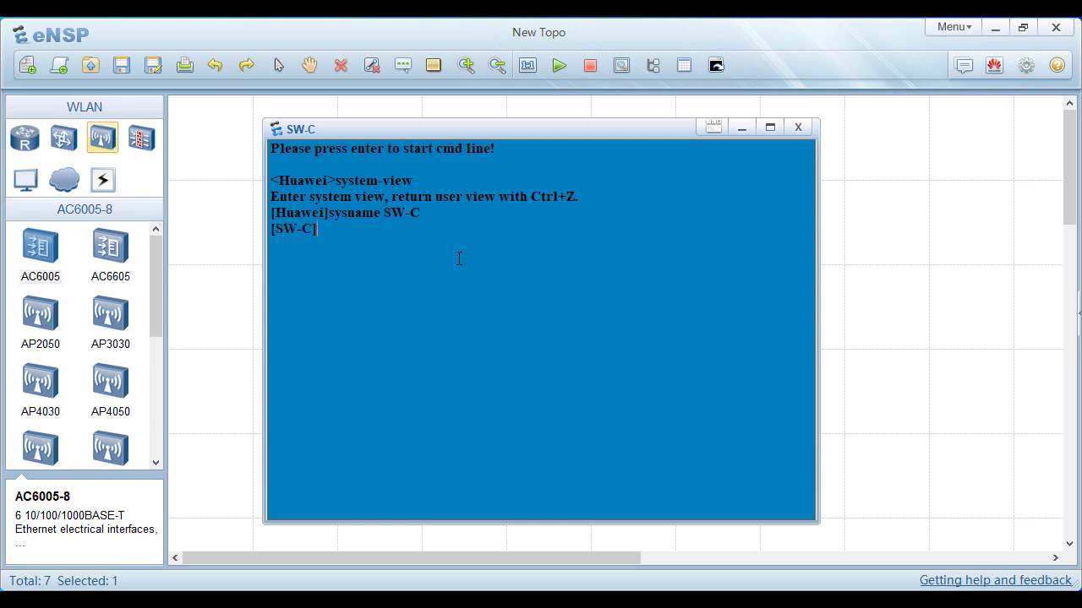
- Set the spanning tree mode on SW-C to stp and make it the secondary root with stp root secondary
{"action": "type", "text": "stp mode stp"}
{"action": "key", "text": "Return"}
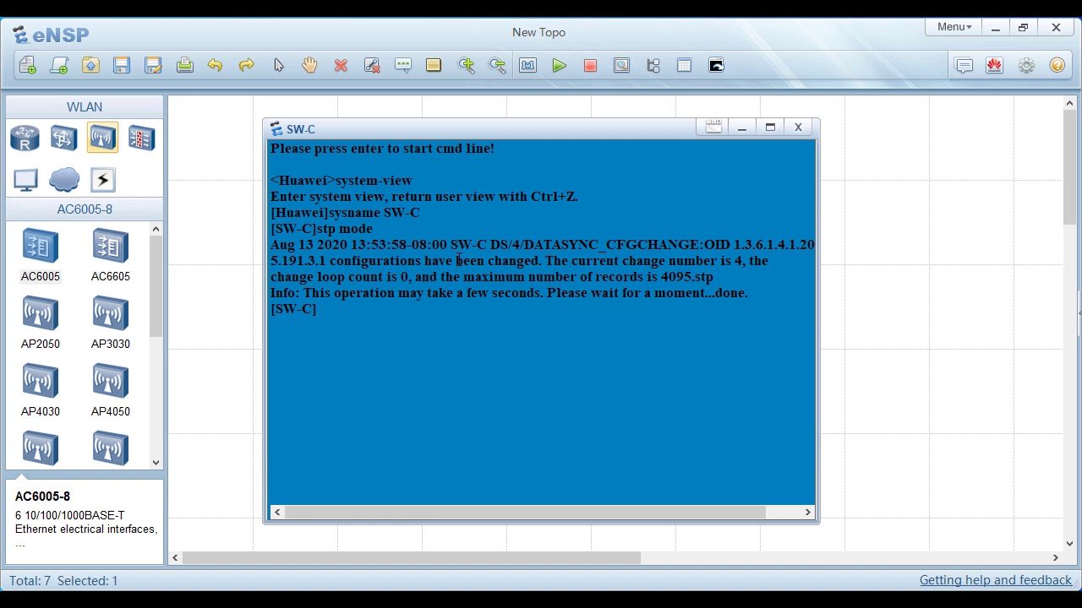
{"action": "type", "text": "stp root"}
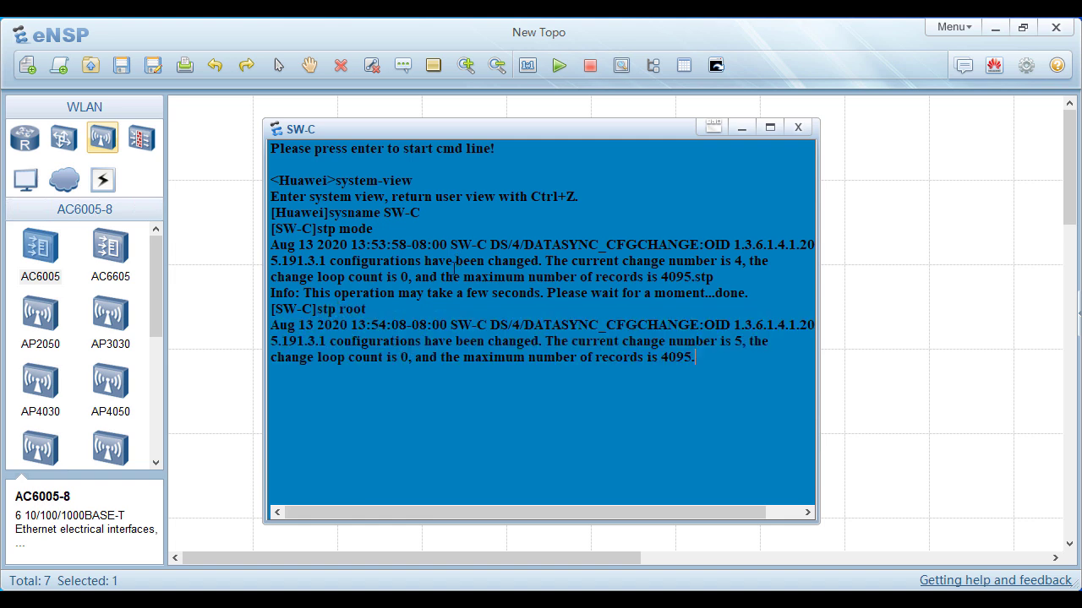
{"action": "type", "text": " secondary"}
{"action": "key", "text": "Return"}
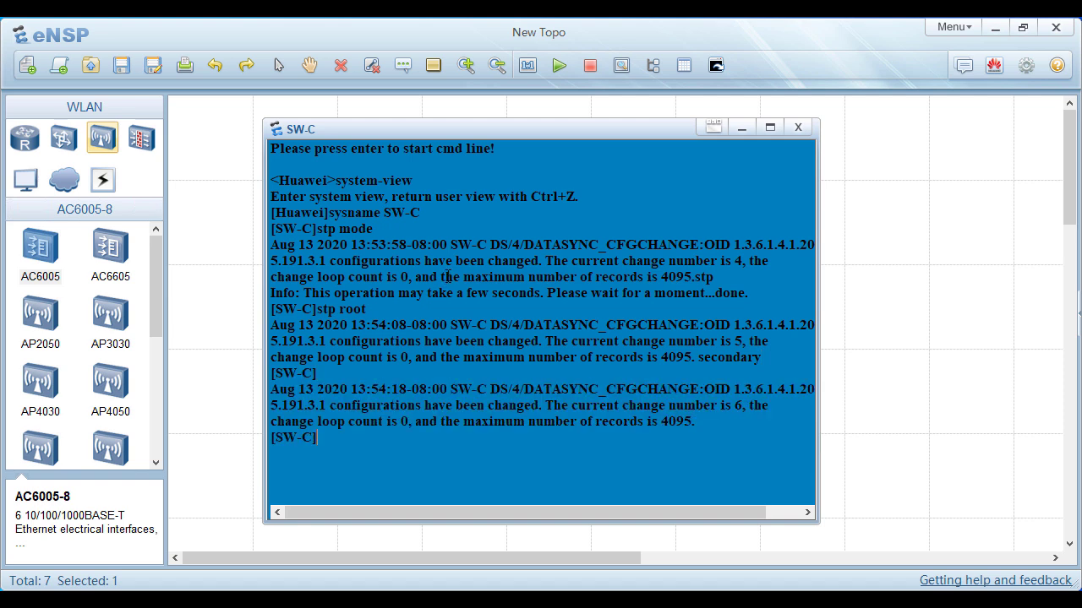
- Set the STP path cost standard on SW-C to legacy with stp pathcost-standard legacy
{"action": "type", "text": "stp pathcost-st"}
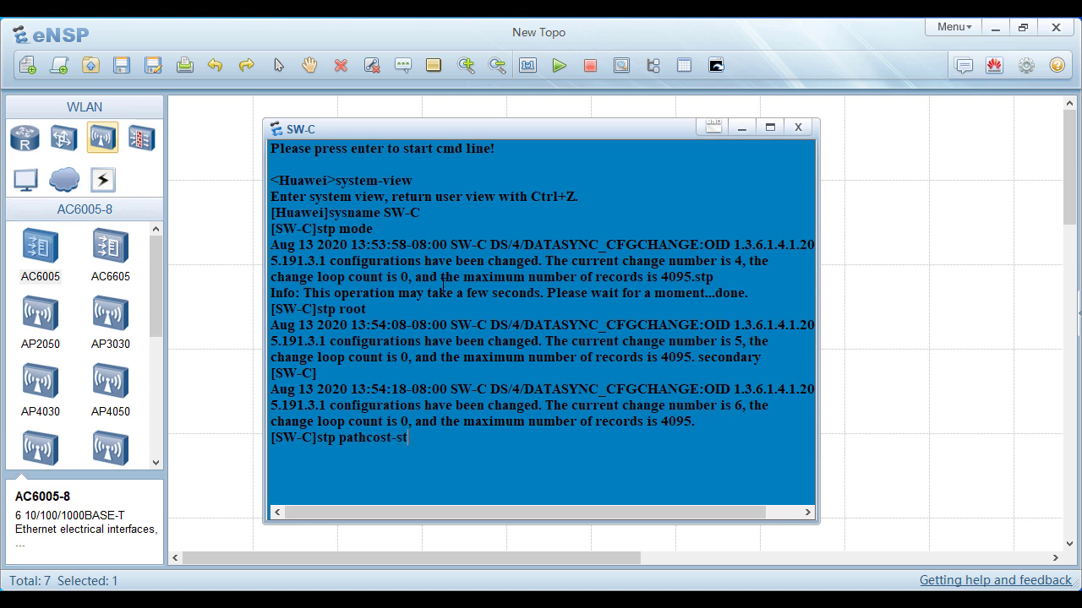
{"action": "type", "text": "andard legacy"}
{"action": "key", "text": "Return"}
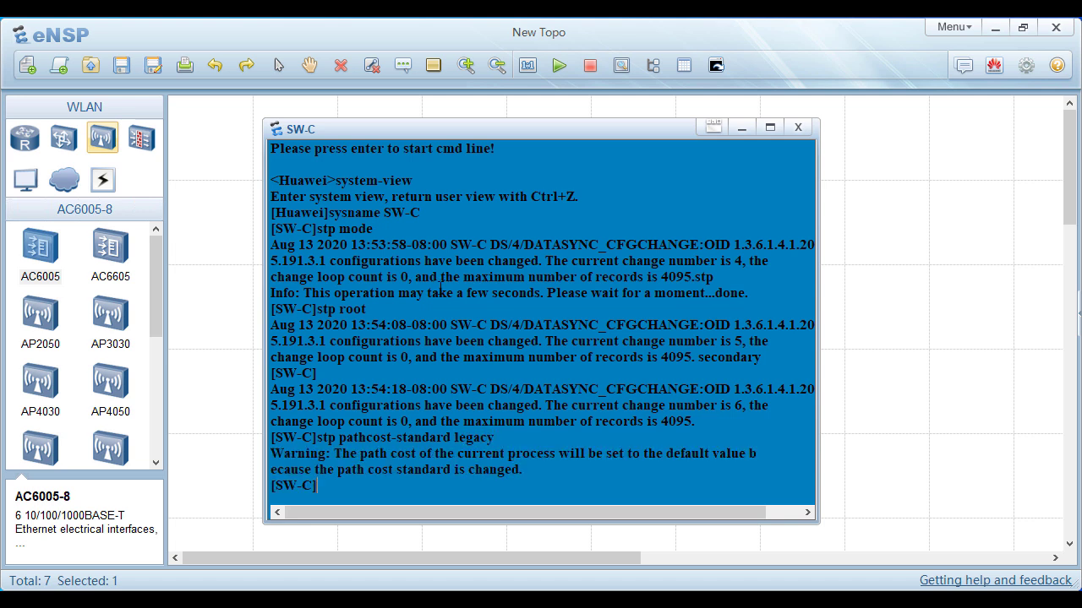
{"action": "key", "text": "Return"}
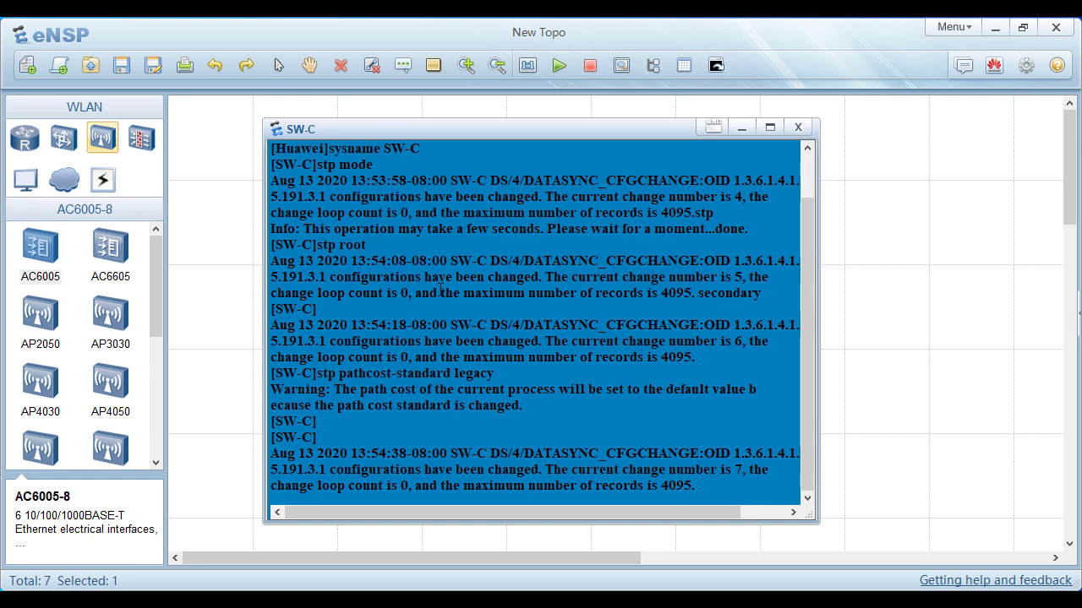
- Enter the Ethernet0/0/2 interface view on SW-C with int e 0/0/2, moving the console aside to check the port in the topology
{"action": "type", "text": "int"}
{"action": "key", "text": "BackSpace"}
{"action": "key", "text": "Return"}
{"action": "type", "text": "inter"}
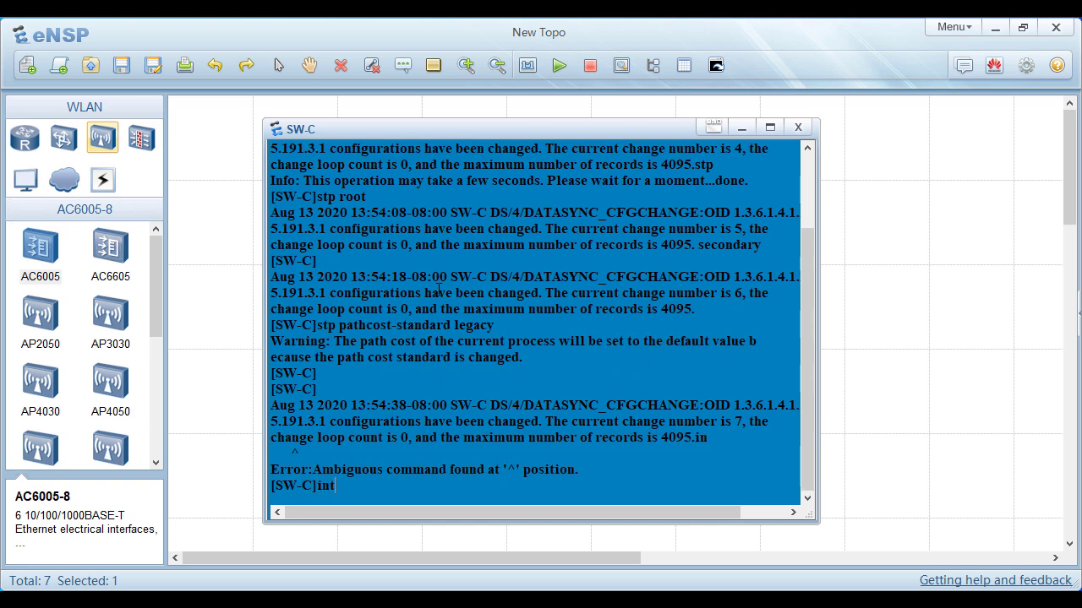
{"action": "key", "text": "BackSpace"}
{"action": "key", "text": "BackSpace"}
{"action": "type", "text": "e 0/0/2"}
{"action": "left_click_drag", "start_coordinate": [541, 129], "coordinate": [732, 135]}
{"action": "left_click_drag", "start_coordinate": [621, 137], "coordinate": [704, 134]}
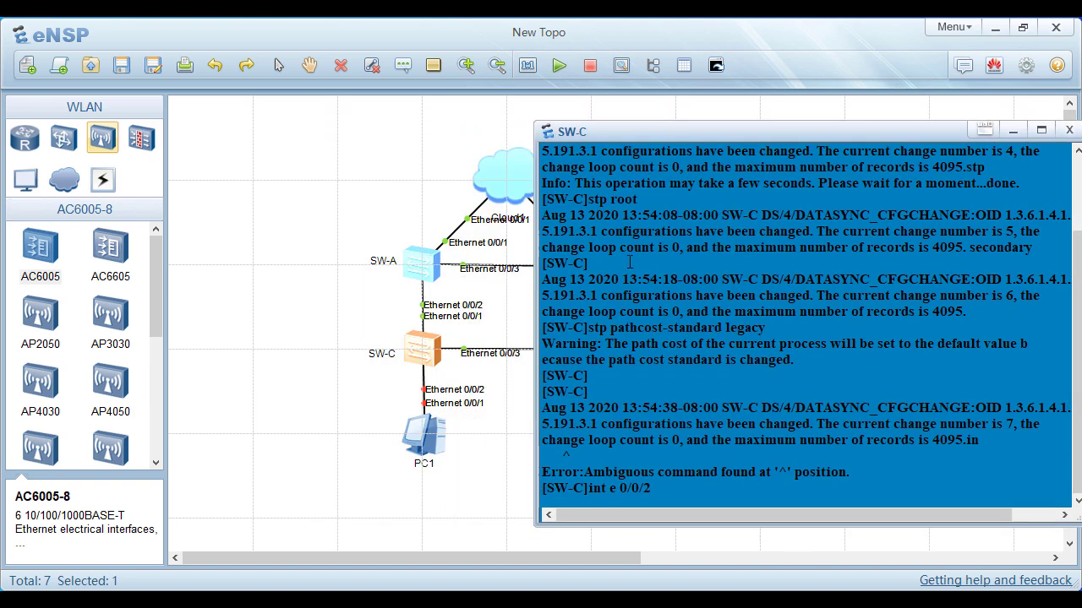
{"action": "mouse_move", "coordinate": [343, 549]}
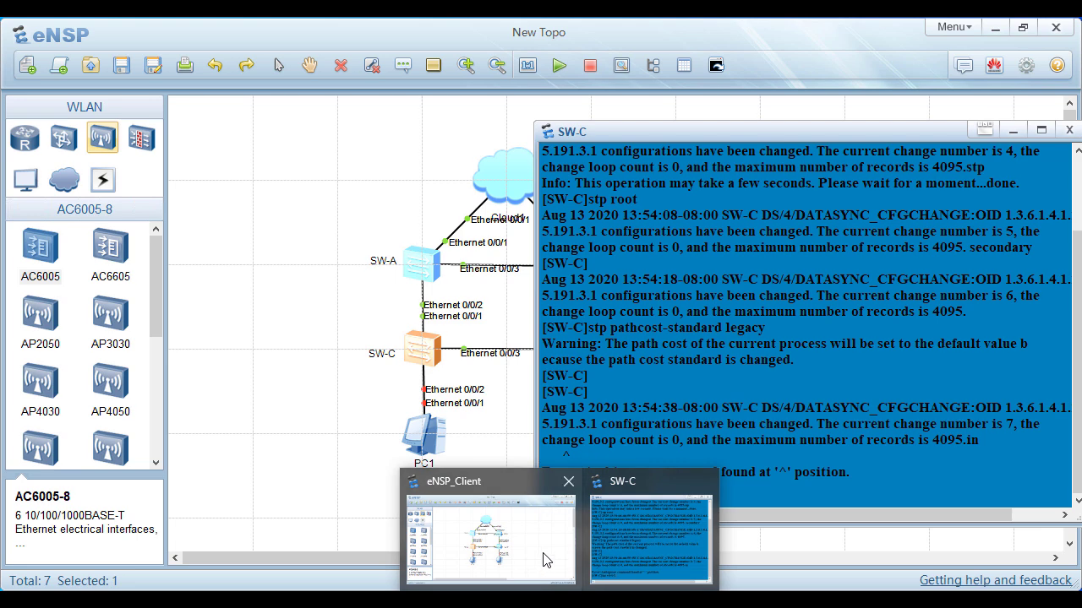
{"action": "left_click_drag", "start_coordinate": [337, 555], "coordinate": [404, 556]}
{"action": "left_click", "coordinate": [626, 549]}
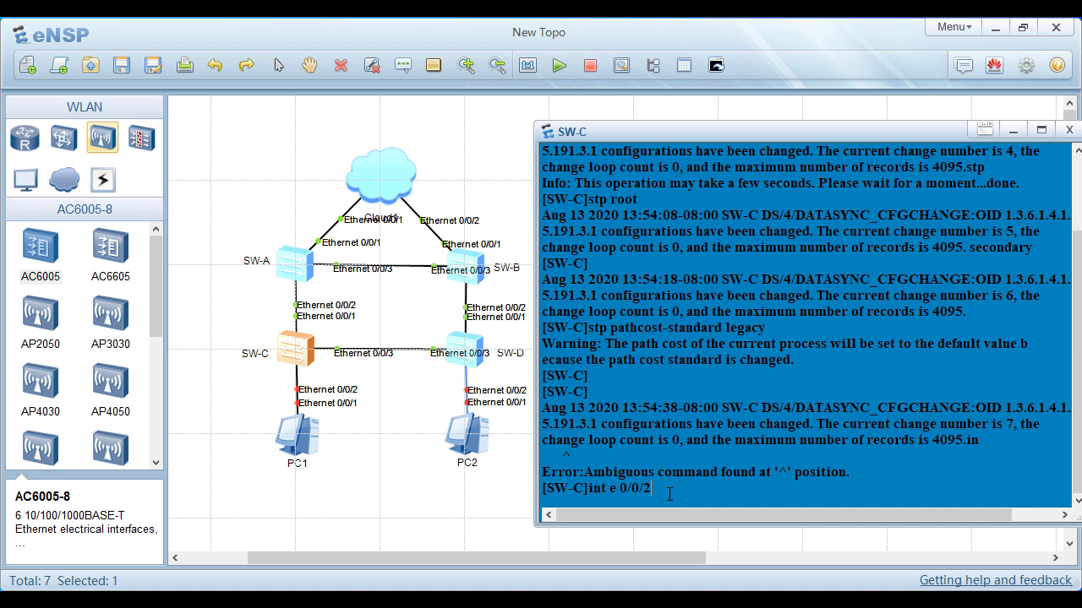
{"action": "key", "text": "Return"}
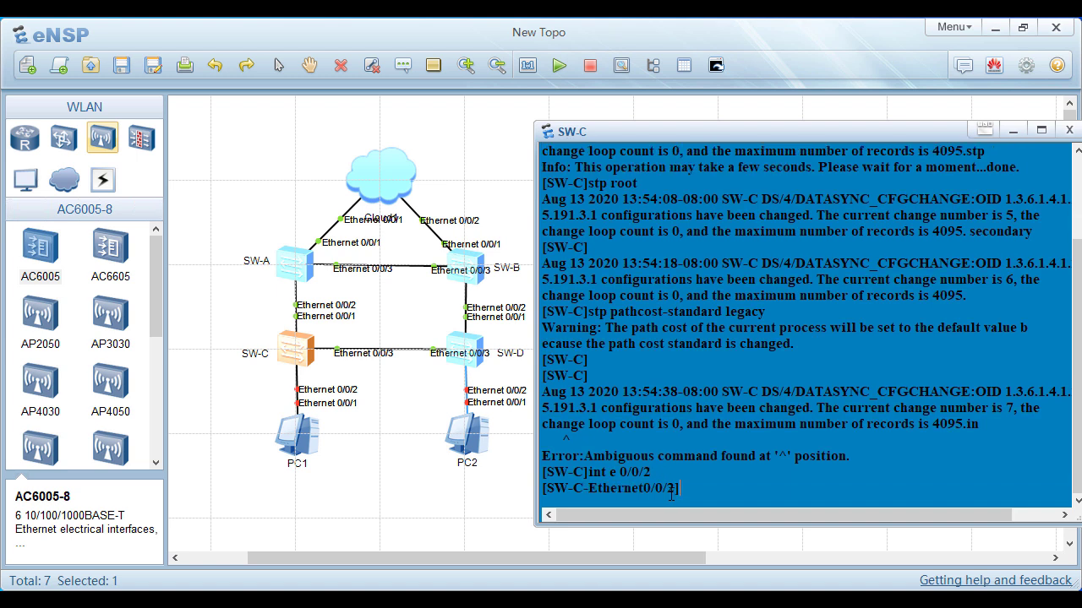
- Disable STP on SW-C's Ethernet0/0/2 with stp disable and quit to system view
{"action": "type", "text": "stp disable"}
{"action": "key", "text": "Return"}
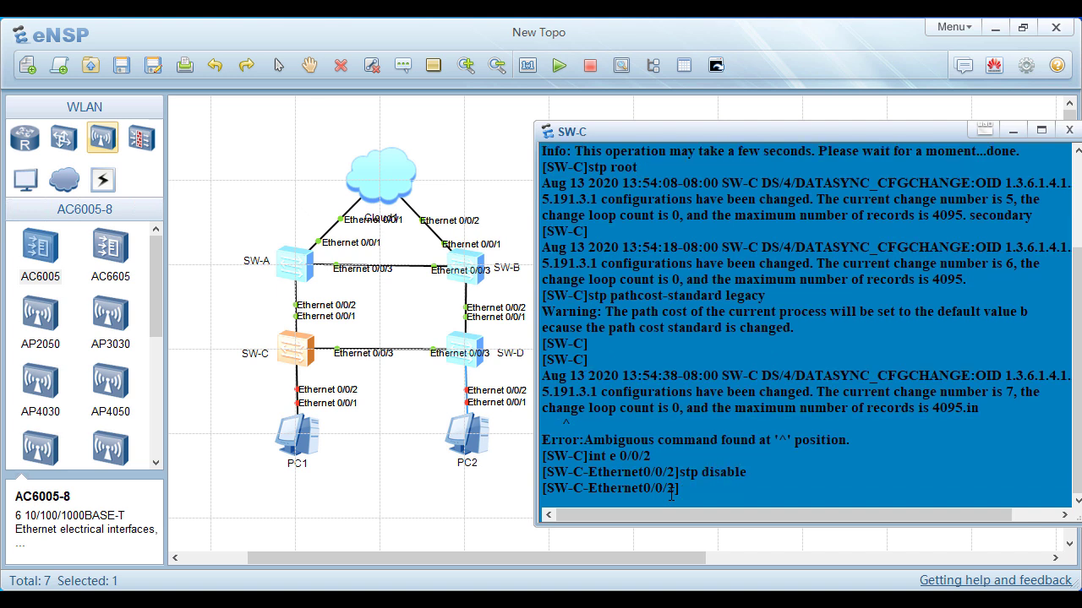
{"action": "type", "text": "quit"}
{"action": "key", "text": "Return"}
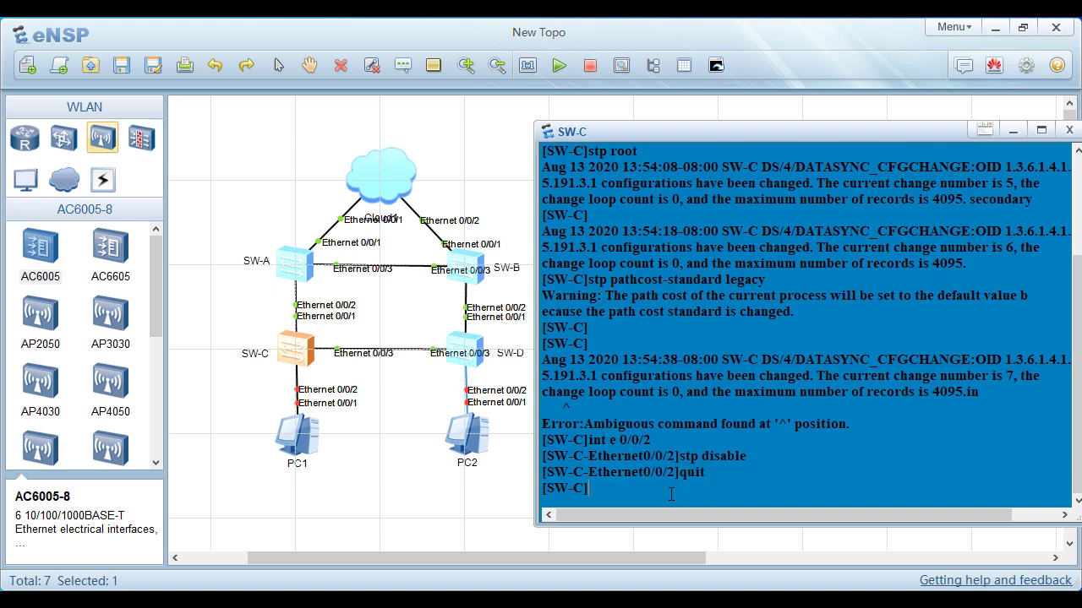
- Quit to user view on SW-C, save the configuration to the device under the default file name and close the console
{"action": "type", "text": "quit"}
{"action": "key", "text": "Return"}
{"action": "type", "text": "s"}
{"action": "type", "text": "e"}
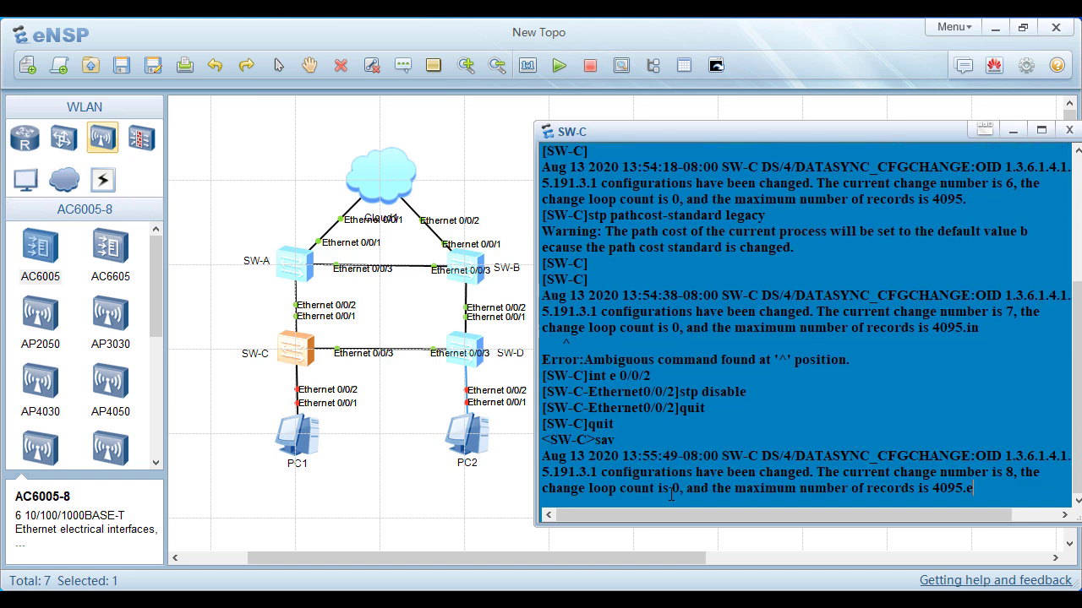
{"action": "key", "text": "Return"}
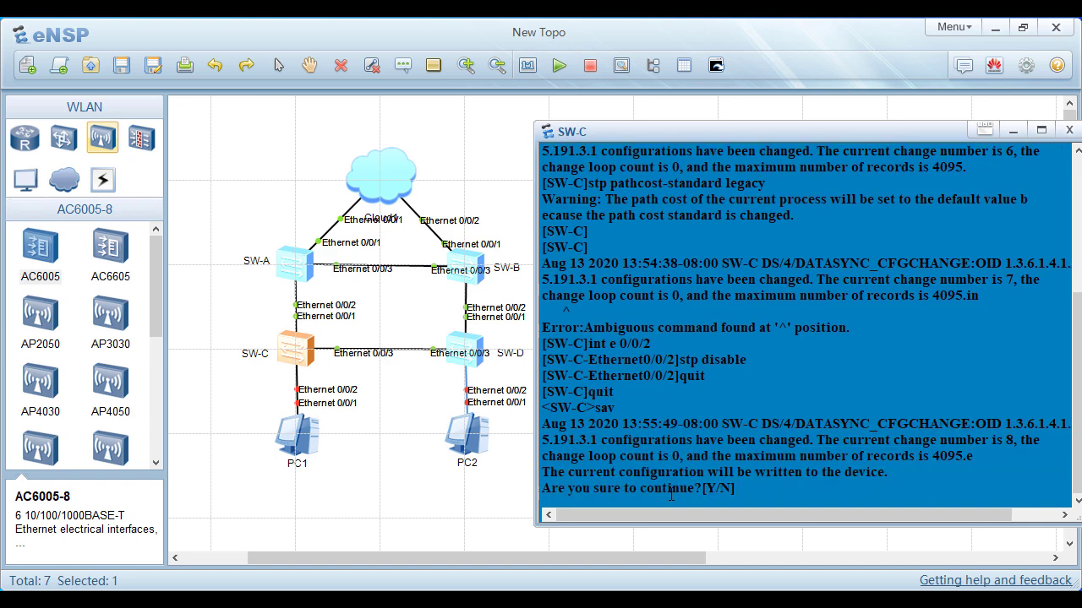
{"action": "type", "text": "y"}
{"action": "key", "text": "Return"}
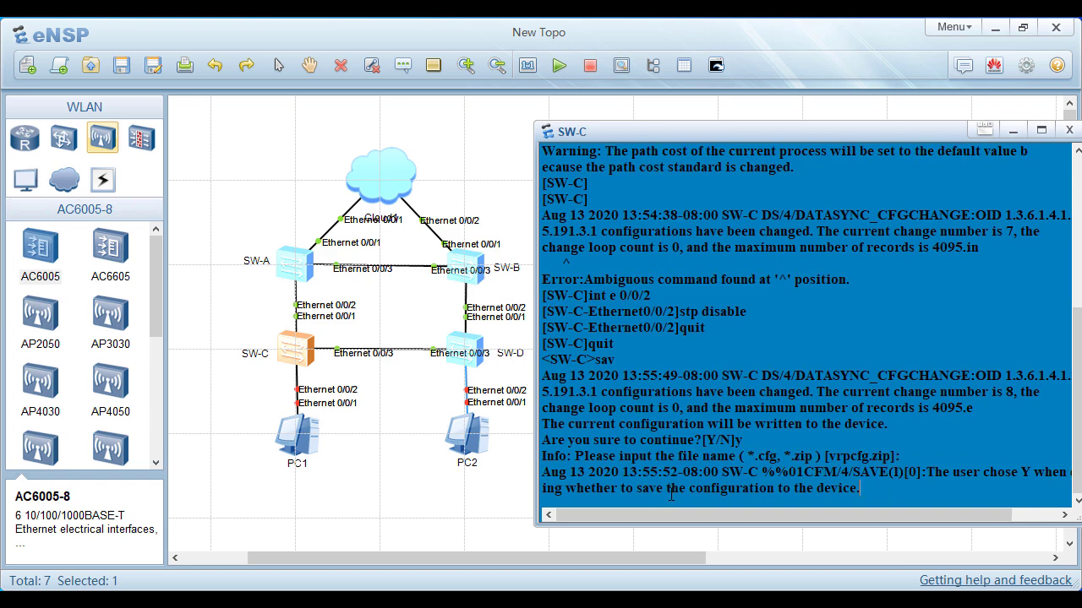
{"action": "key", "text": "Return"}
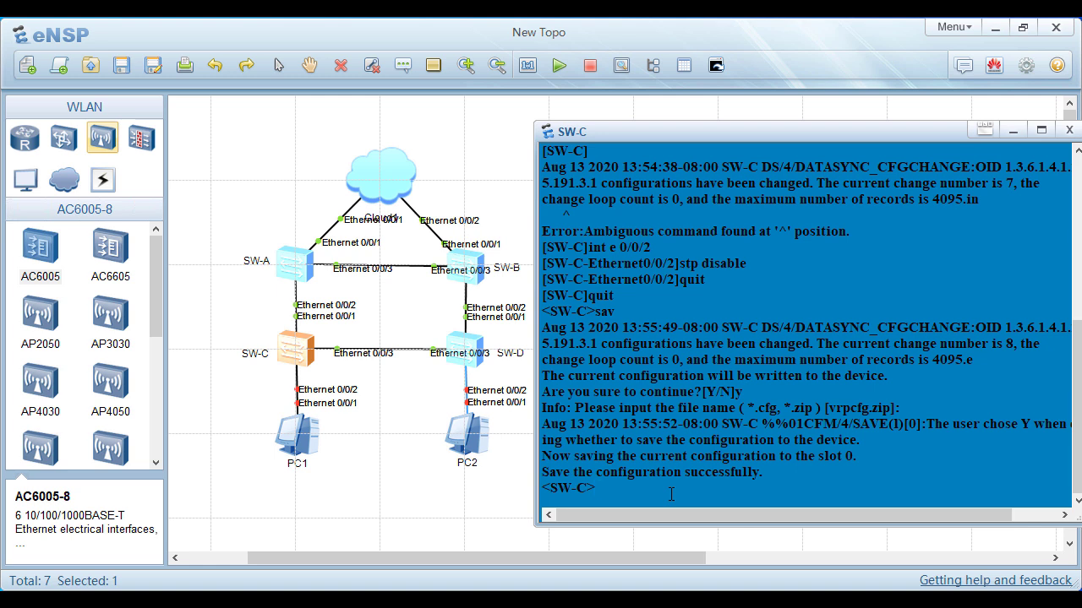
{"action": "left_click", "coordinate": [1069, 131]}
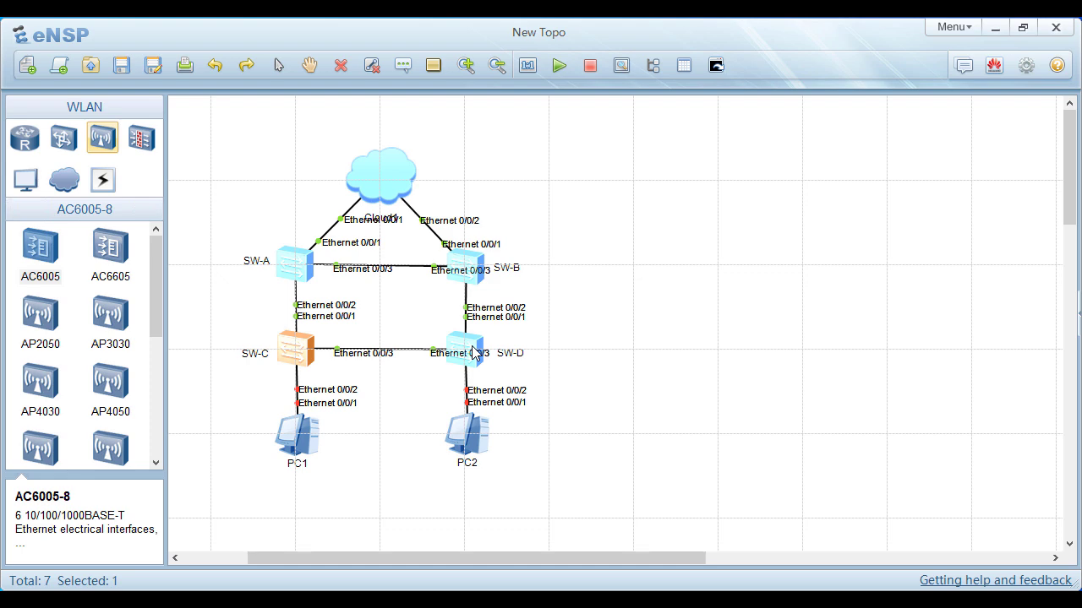
- Open the SW-D console, enter system-view and set the system name to SW-D
{"action": "double_click", "coordinate": [474, 353]}
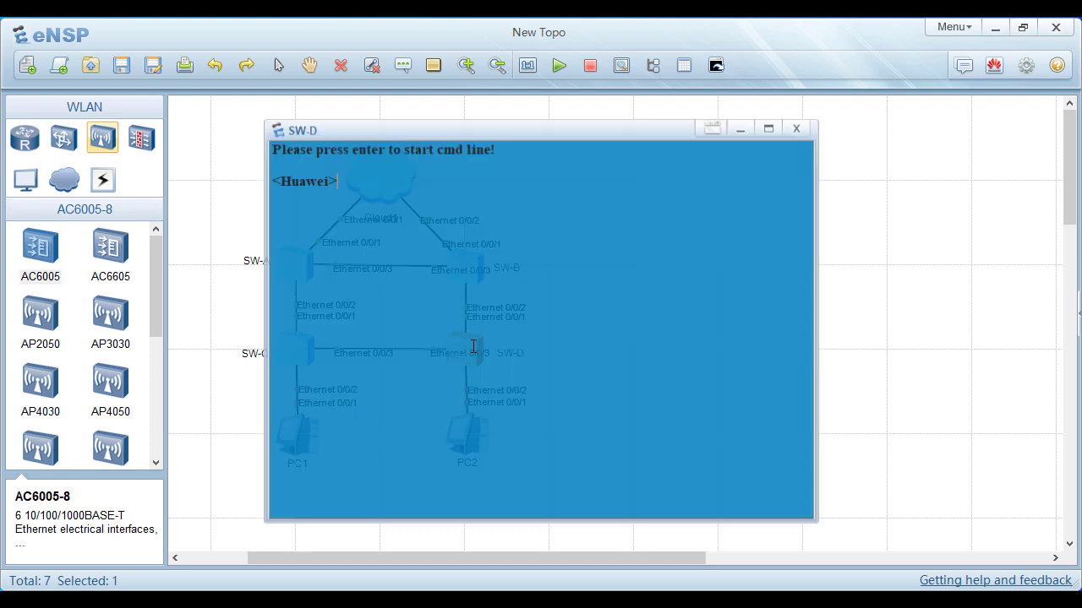
{"action": "type", "text": "sy"}
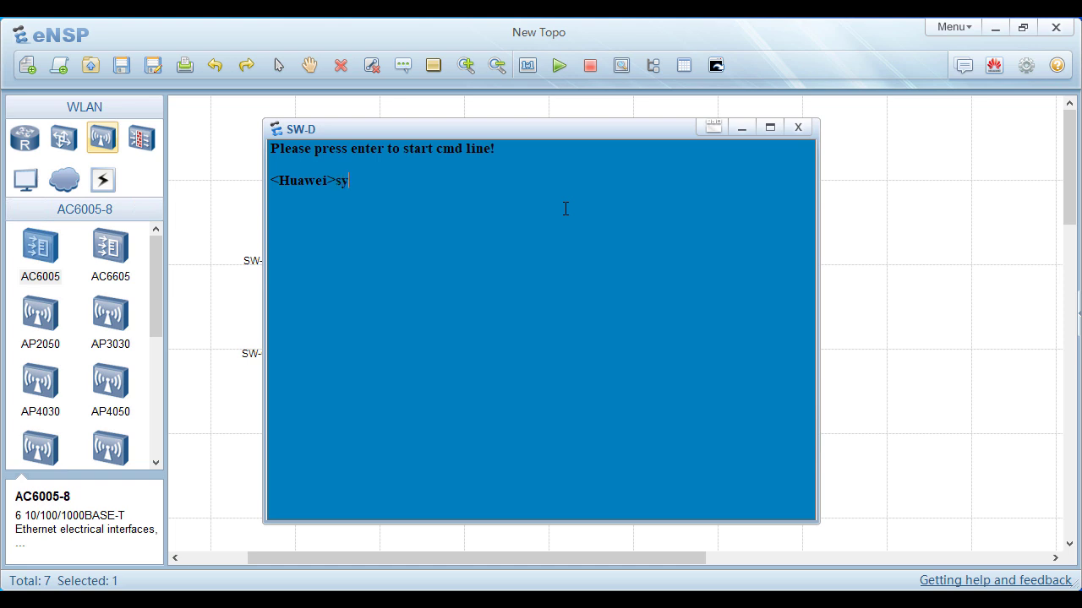
{"action": "type", "text": "stem-view"}
{"action": "key", "text": "Return"}
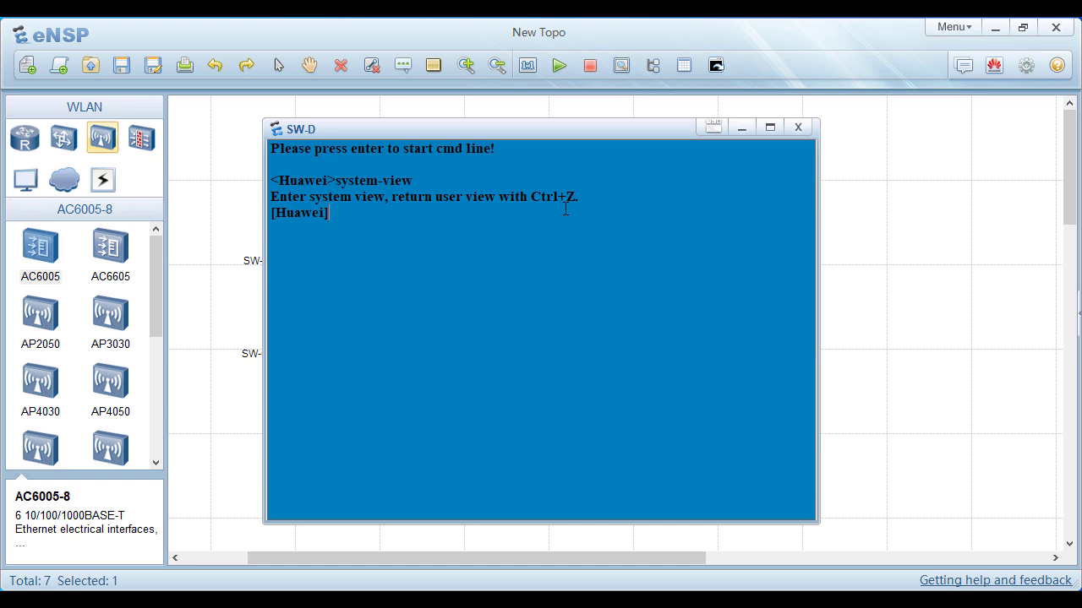
{"action": "type", "text": "sysname SW-D"}
{"action": "key", "text": "Return"}
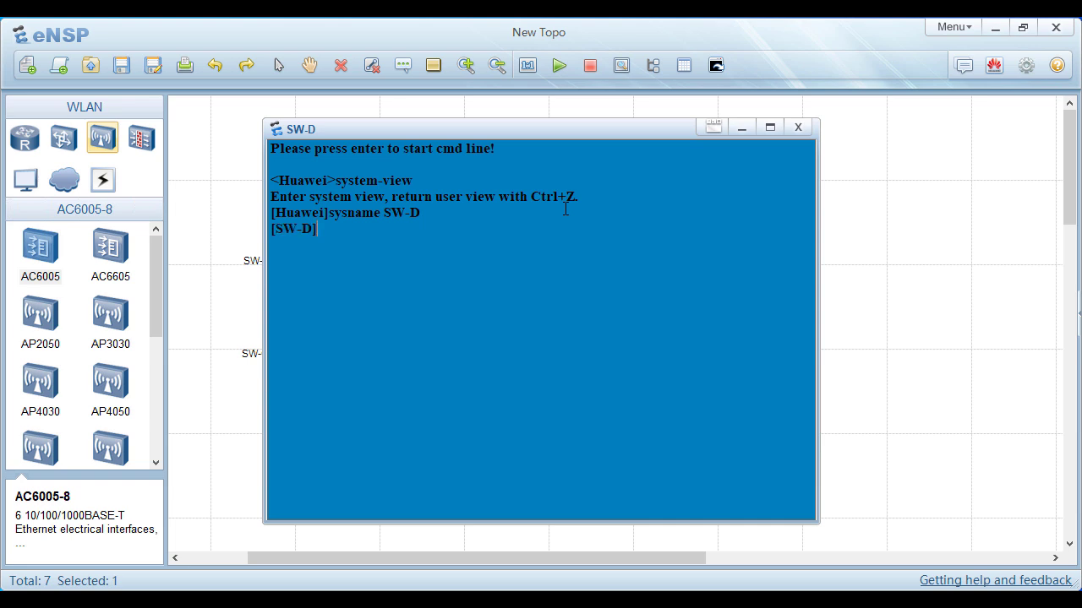
- Set the spanning tree mode on SW-D to stp with stp mode stp
{"action": "type", "text": "stp mo"}
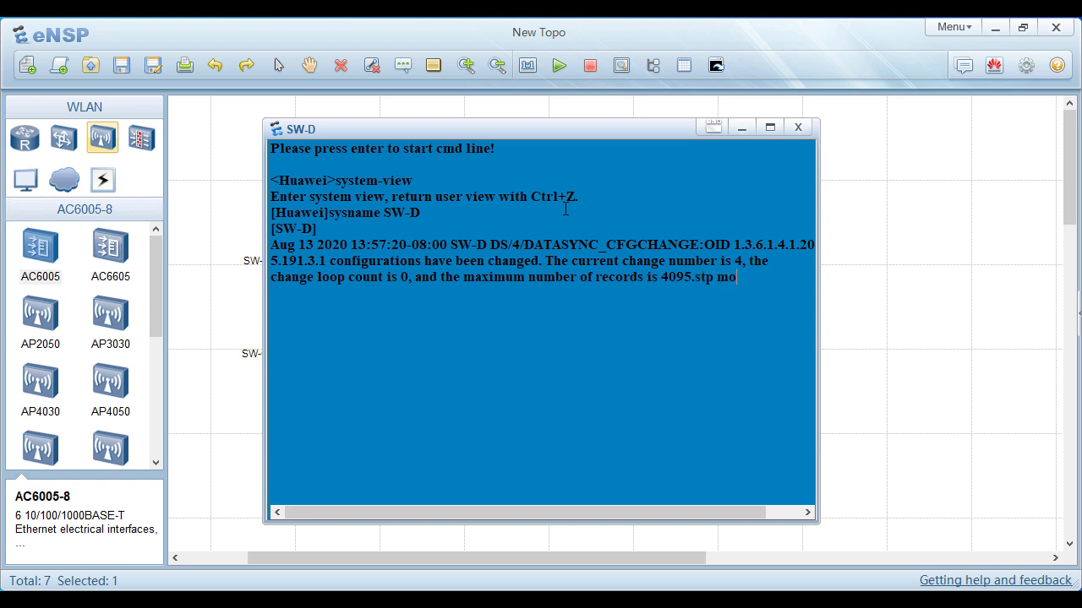
{"action": "type", "text": "de stp"}
{"action": "key", "text": "Return"}
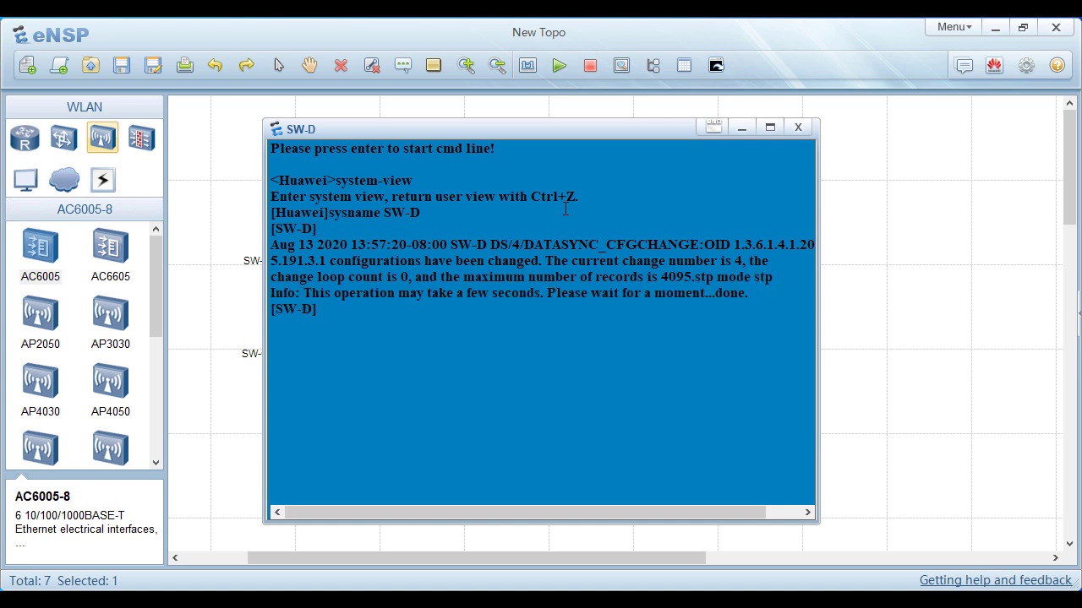
{"action": "key", "text": "Return"}
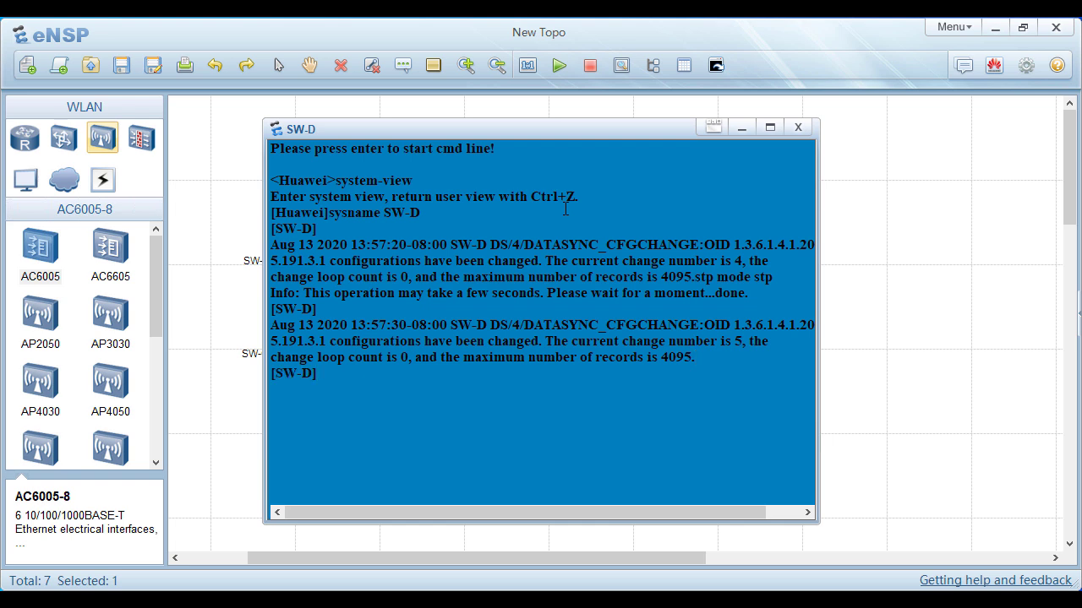
- Set the STP path cost standard on SW-D to legacy with stp pathcost-standard legacy
{"action": "key", "text": "Return"}
{"action": "type", "text": "stp path"}
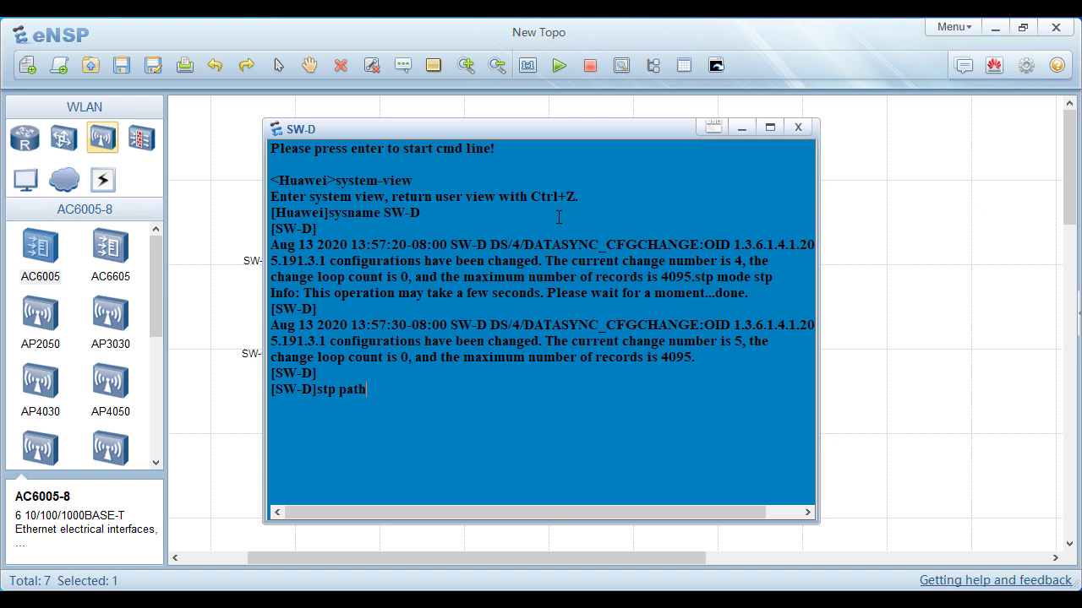
{"action": "type", "text": "cost-standard legacy"}
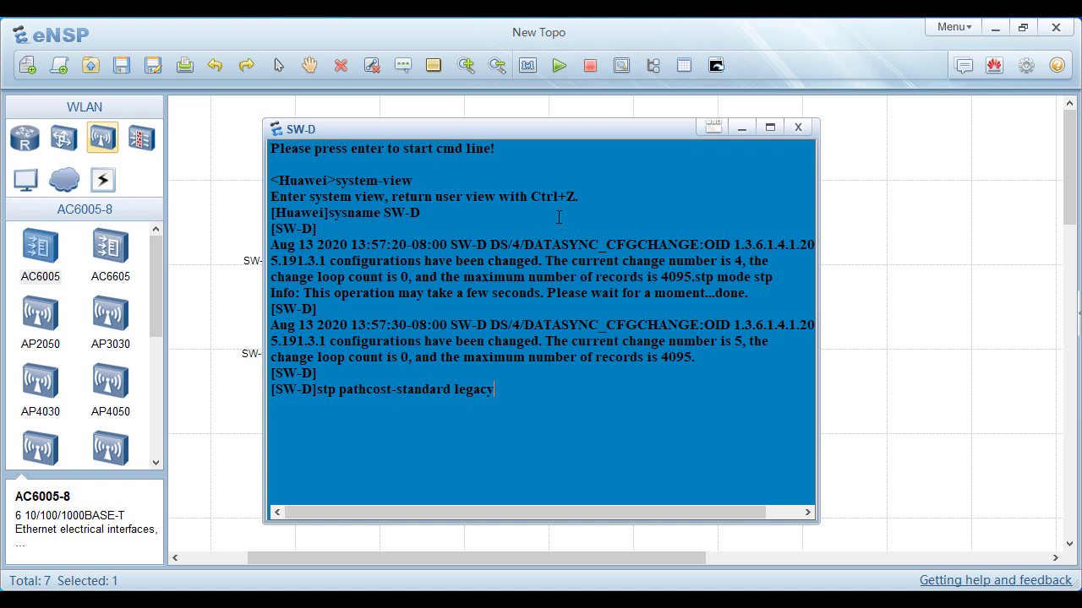
{"action": "key", "text": "Return"}
{"action": "key", "text": "Return"}
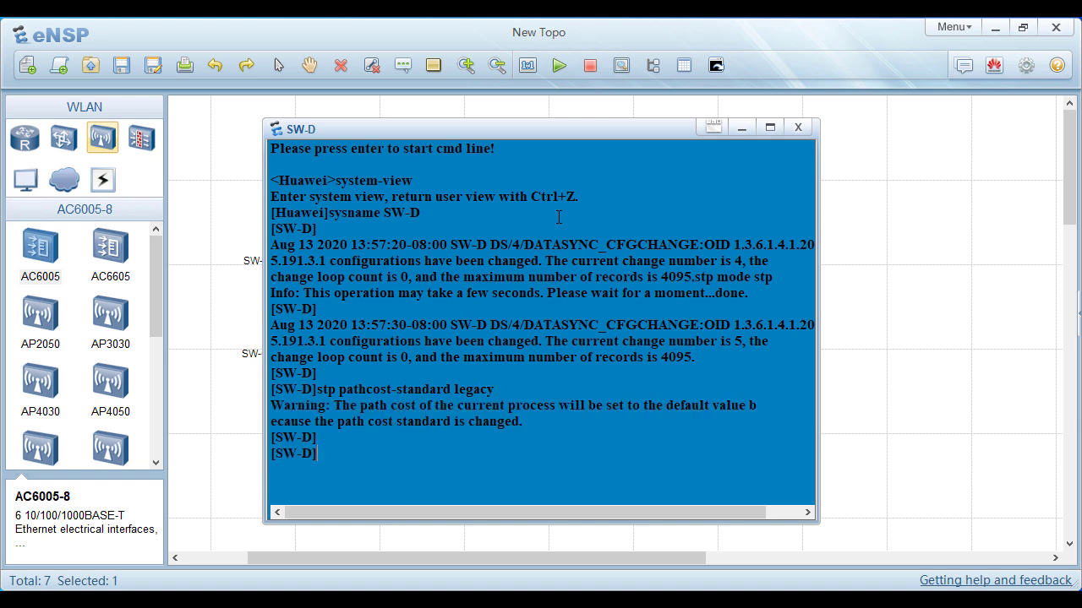
- Try to apply stp cost 20000 from the system view of SW-D
{"action": "type", "text": "stpcost"}
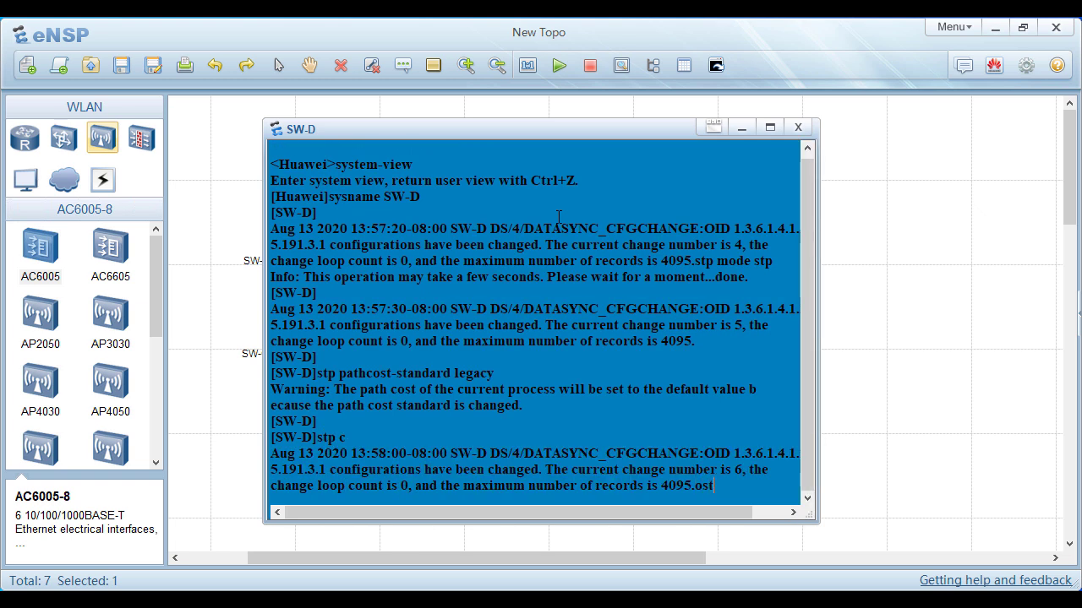
{"action": "type", "text": " 20000"}
{"action": "key", "text": "Return"}
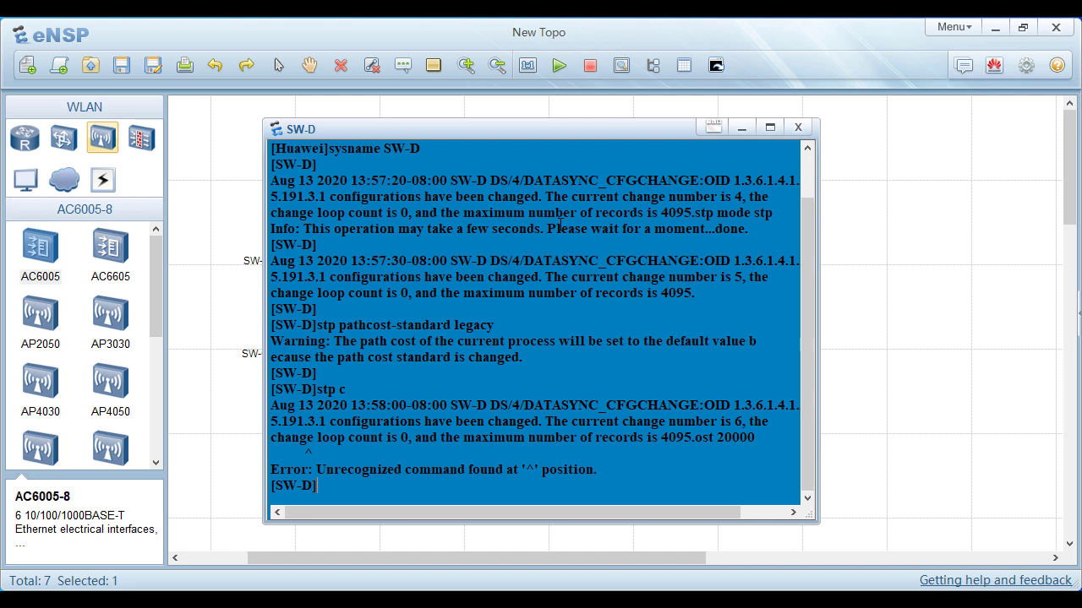
{"action": "type", "text": "stp cost 20000"}
{"action": "key", "text": "Return"}
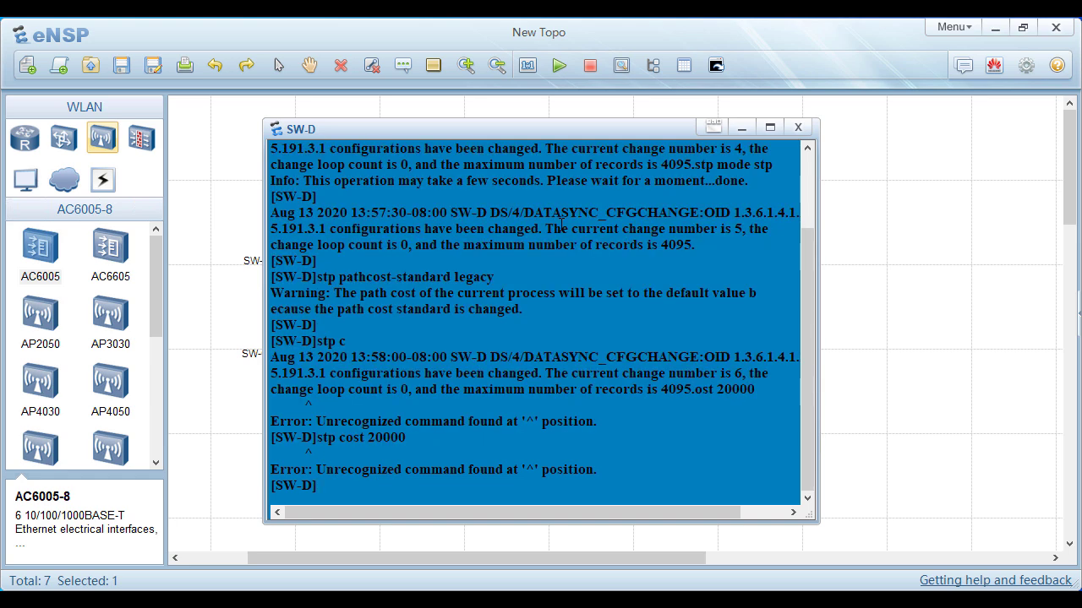
- Enter interface Ethernet0/0/1 on SW-D, set its STP cost to 20000 and quit to system view
{"action": "type", "text": "int e 0/0/2"}
{"action": "key", "text": "BackSpace"}
{"action": "type", "text": "1"}
{"action": "key", "text": "Return"}
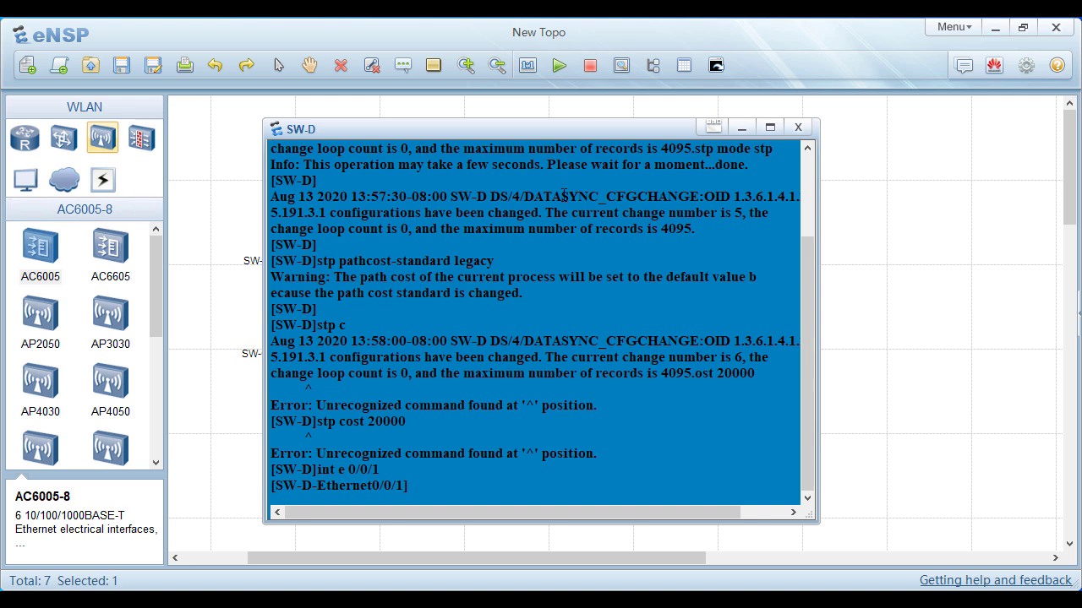
{"action": "type", "text": "stp cost 20000"}
{"action": "key", "text": "Return"}
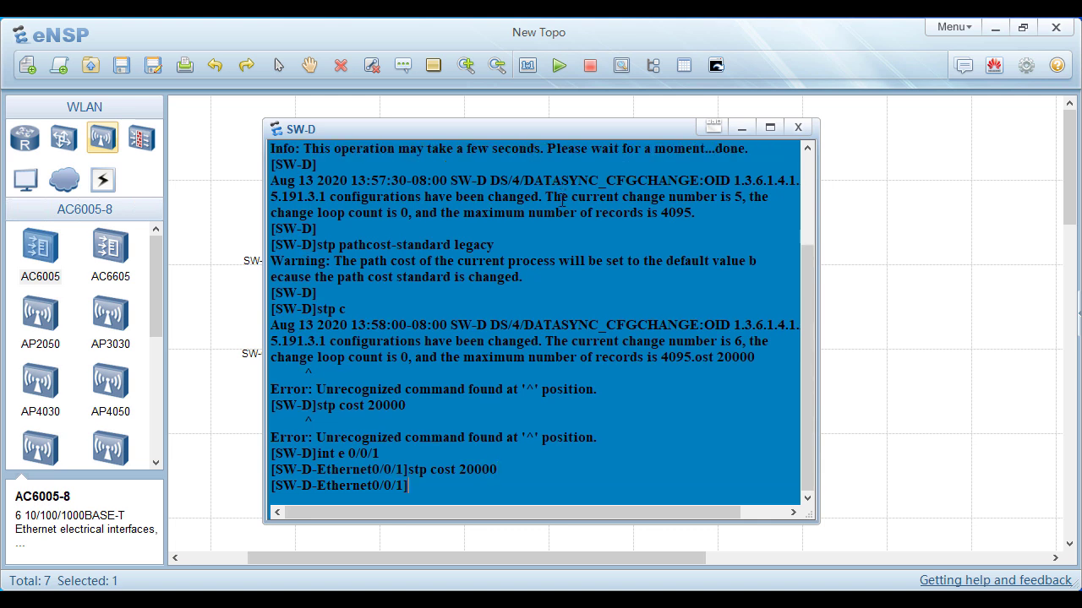
{"action": "type", "text": "quit"}
{"action": "key", "text": "Return"}
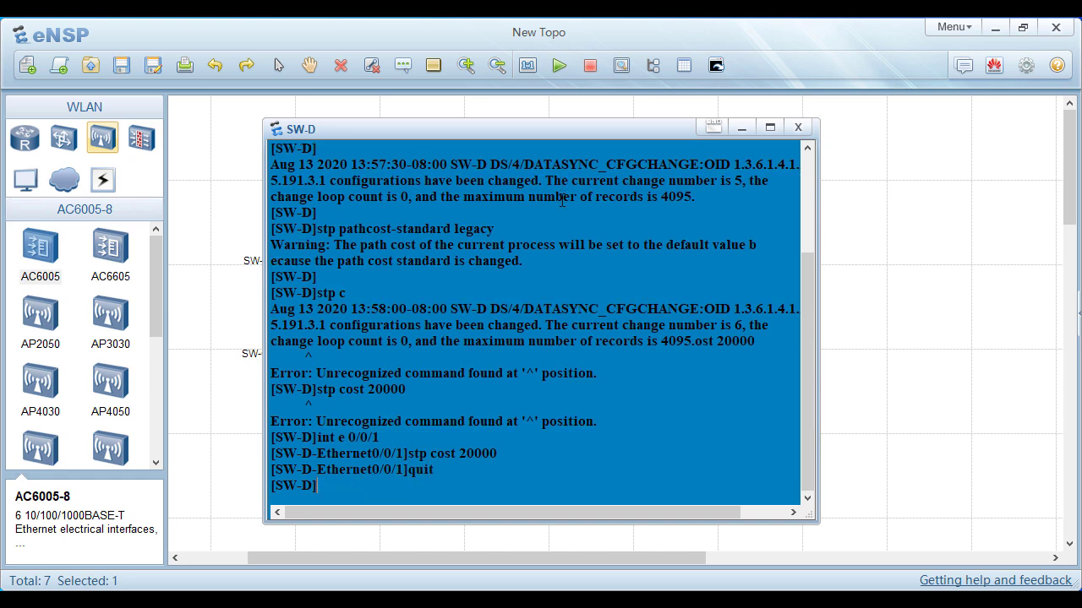
- Enter interface Ethernet0/0/2 on SW-D, disable STP on it with stp disable and quit to system view
{"action": "type", "text": "in"}
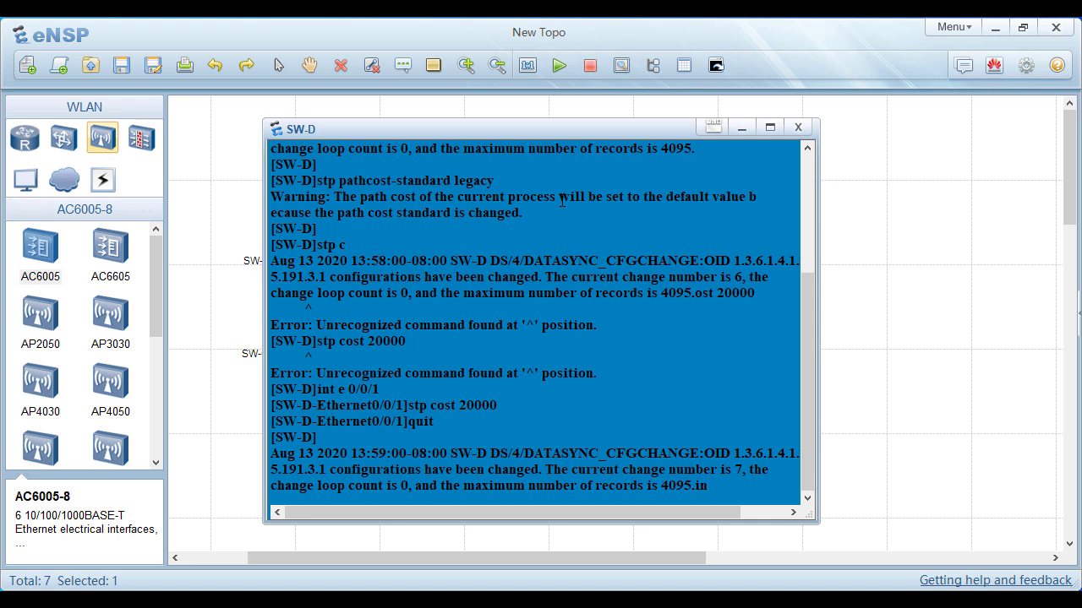
{"action": "key", "text": "BackSpace"}
{"action": "key", "text": "BackSpace"}
{"action": "key", "text": "Return"}
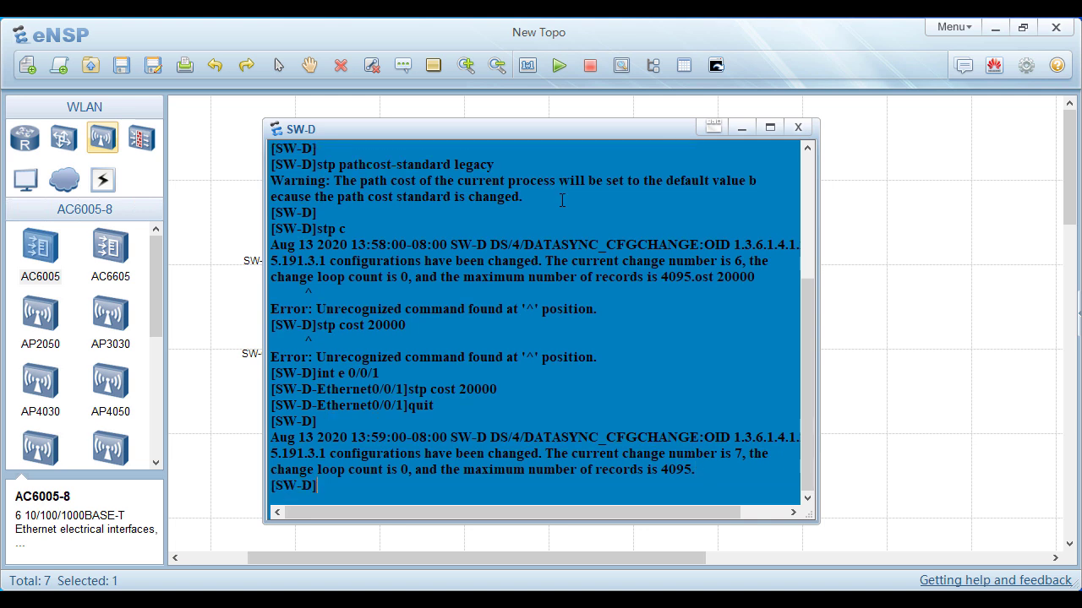
{"action": "type", "text": "int e 0/0/2"}
{"action": "key", "text": "Return"}
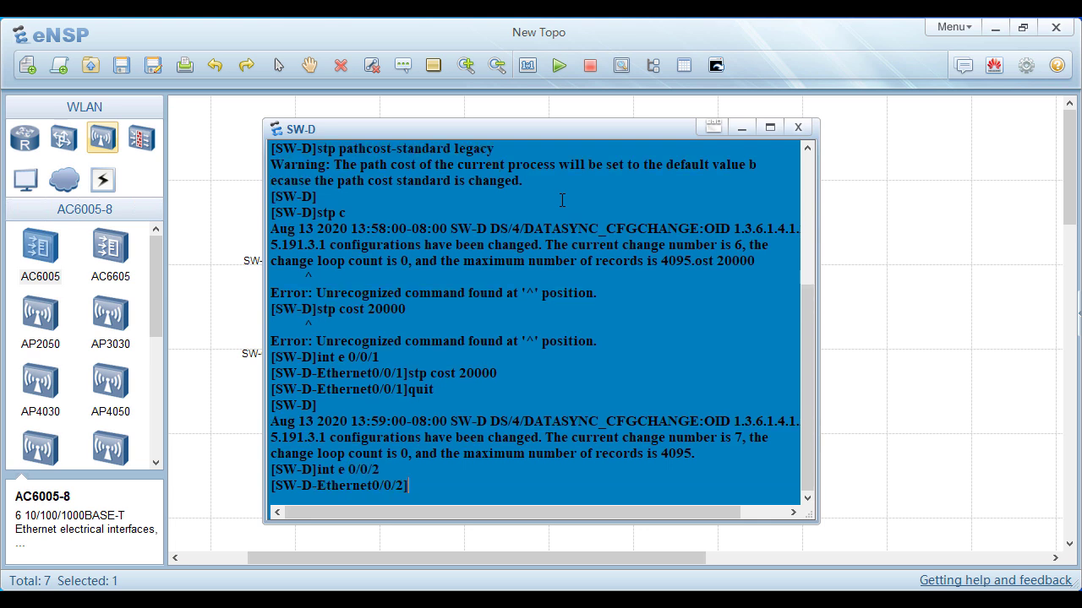
{"action": "type", "text": "stp disable"}
{"action": "key", "text": "Return"}
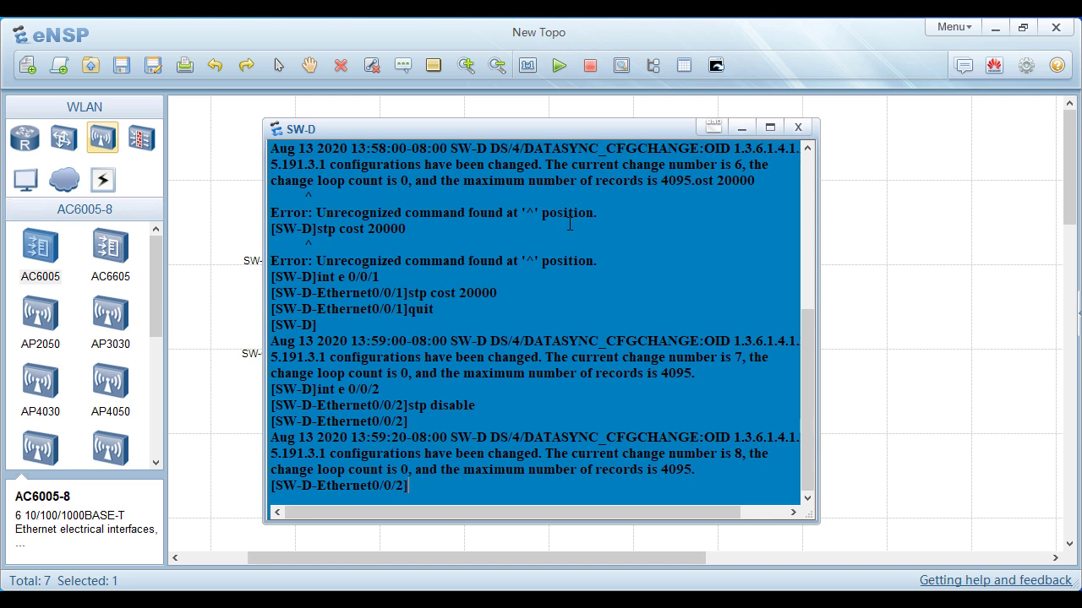
{"action": "type", "text": "quit"}
{"action": "key", "text": "Return"}
- Return to user view on SW-D and save the configuration to the device under the default file name
{"action": "type", "text": "save"}
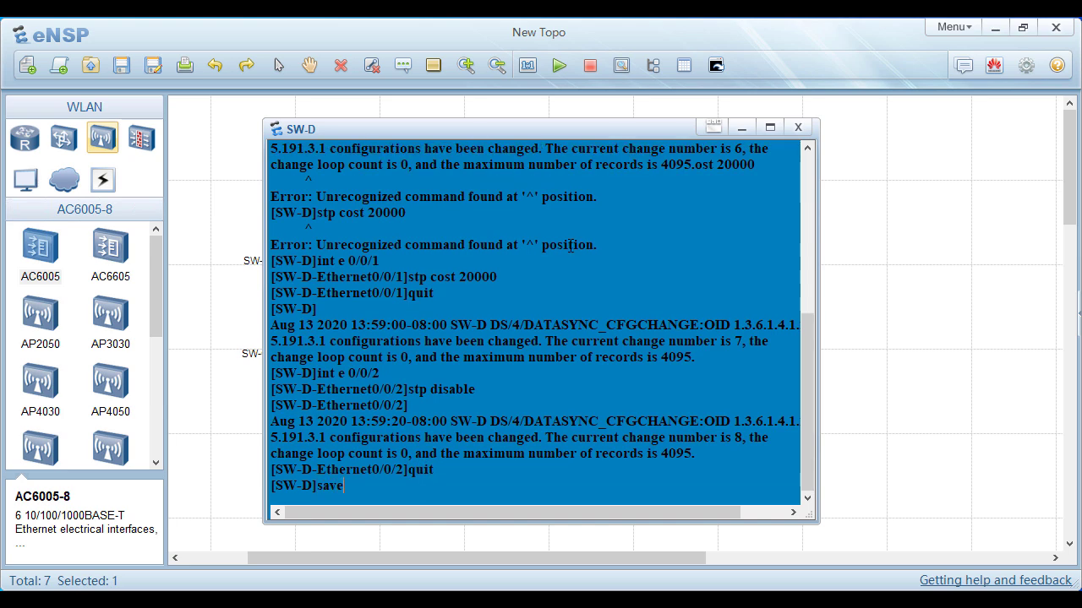
{"action": "key", "text": "Return"}
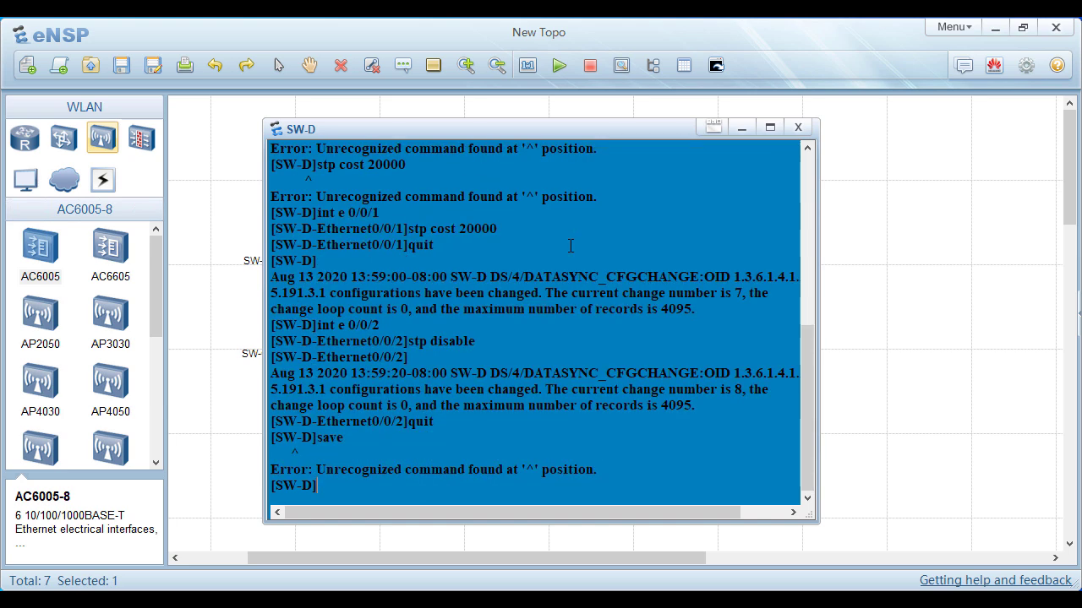
{"action": "type", "text": "quit"}
{"action": "key", "text": "Return"}
{"action": "type", "text": "save"}
{"action": "key", "text": "Return"}
{"action": "type", "text": "y"}
{"action": "key", "text": "Return"}
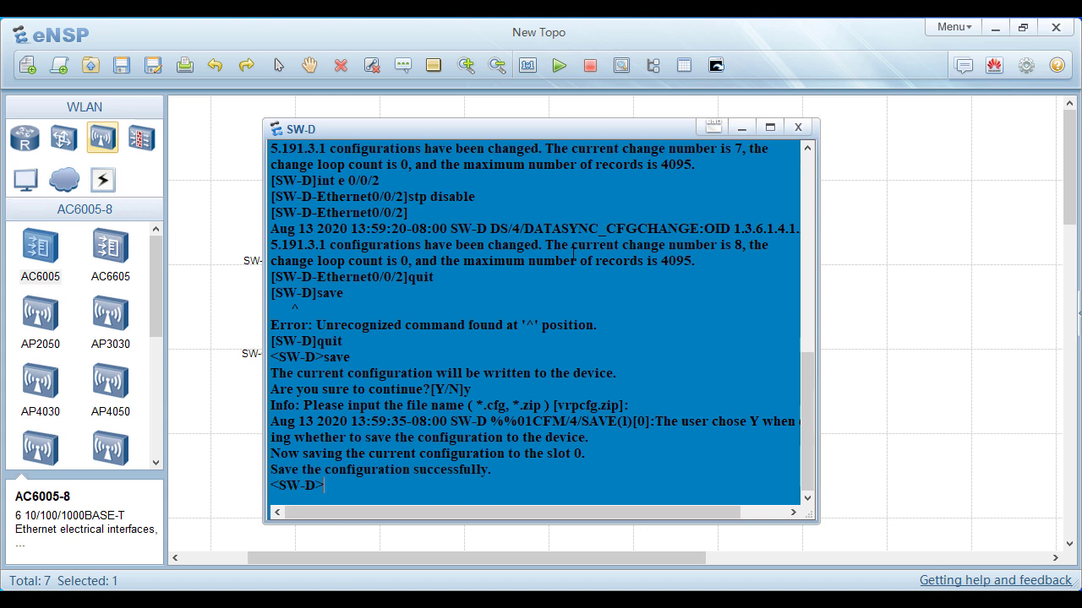
- Switch from the SW-D console to the SW-B console, enter system view and set its sysname to SW-B
{"action": "key", "text": "Return"}
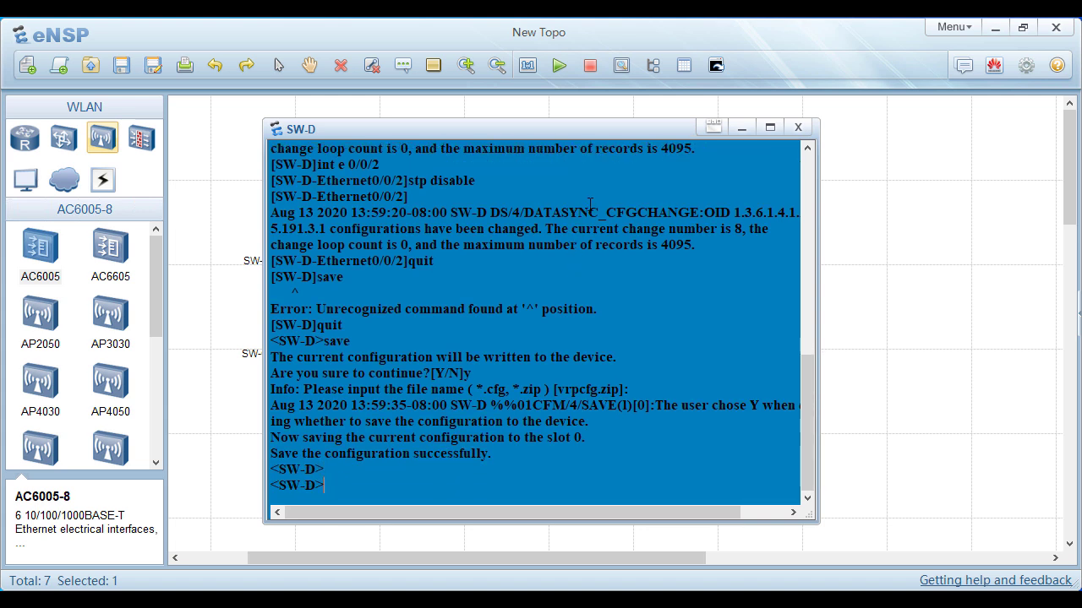
{"action": "left_click", "coordinate": [798, 129]}
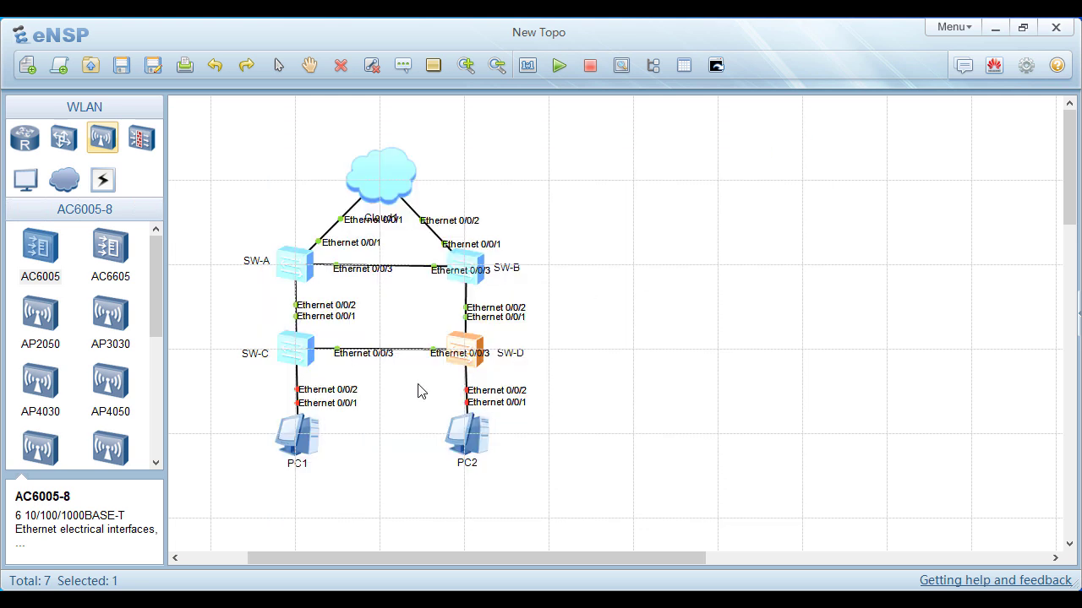
{"action": "right_click", "coordinate": [467, 264]}
{"action": "double_click", "coordinate": [461, 266]}
{"action": "type", "text": "system-view"}
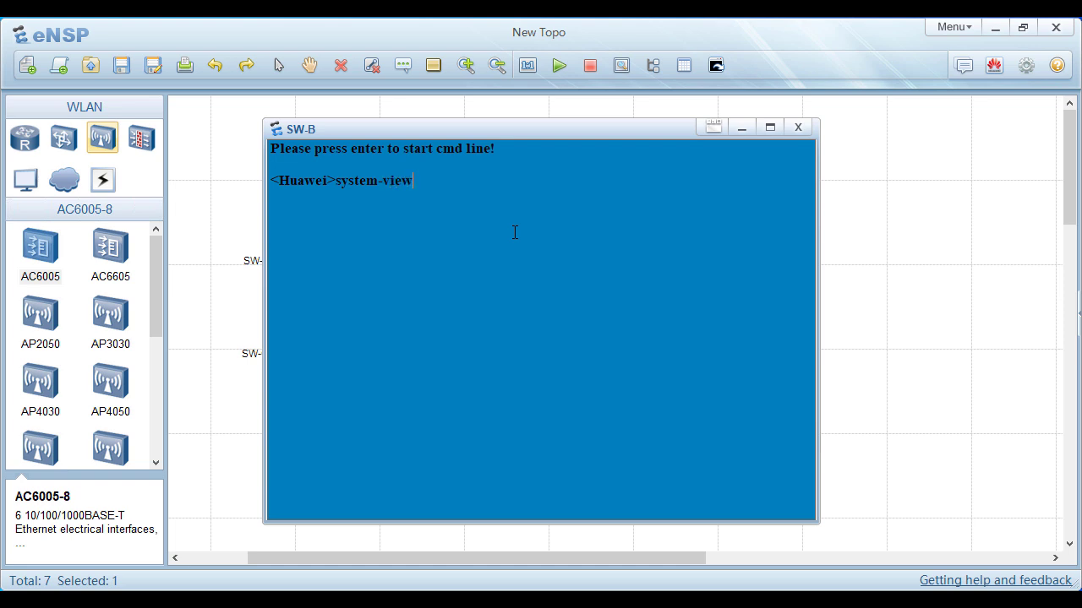
{"action": "key", "text": "Return"}
{"action": "type", "text": "sysnam"}
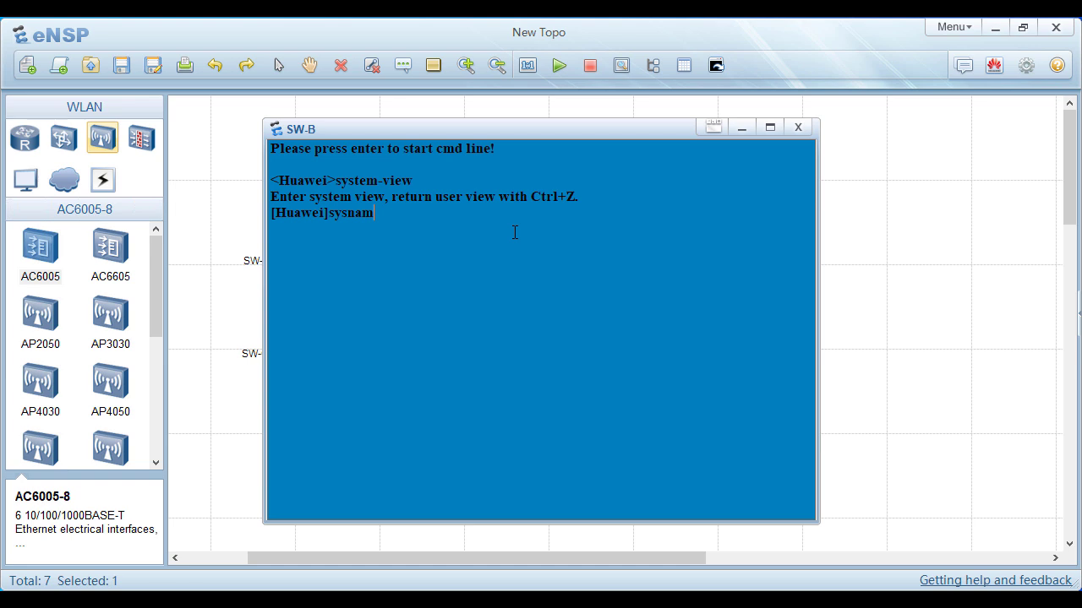
{"action": "type", "text": "e SW-B"}
{"action": "key", "text": "Return"}
- Set the spanning tree mode on SW-B with stp mode stp
{"action": "type", "text": "stp"}
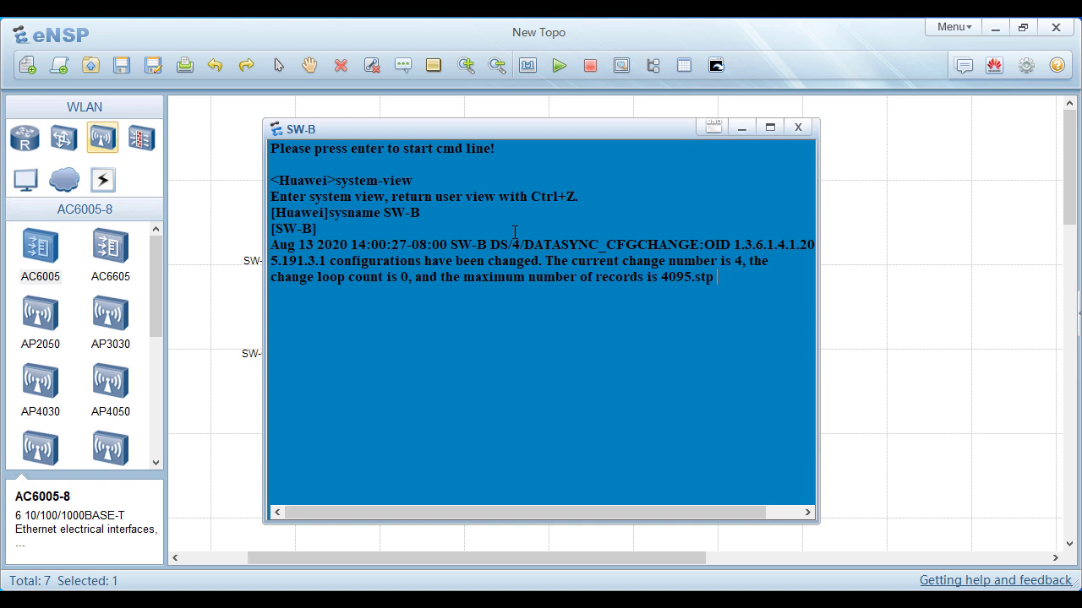
{"action": "key", "text": "Return"}
{"action": "type", "text": "s"}
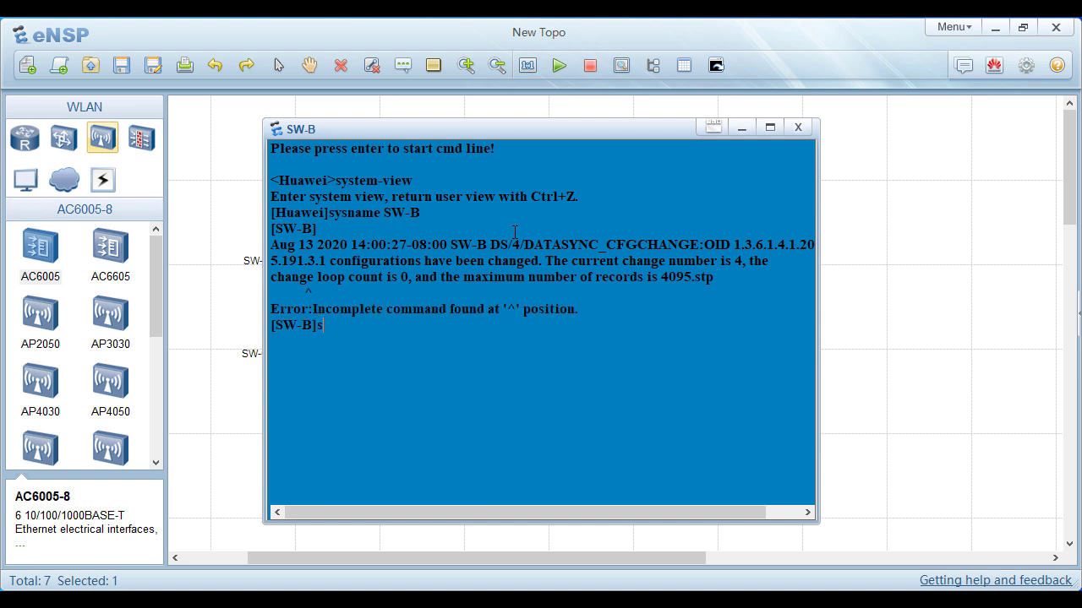
{"action": "type", "text": "tp mode stp"}
{"action": "key", "text": "Return"}
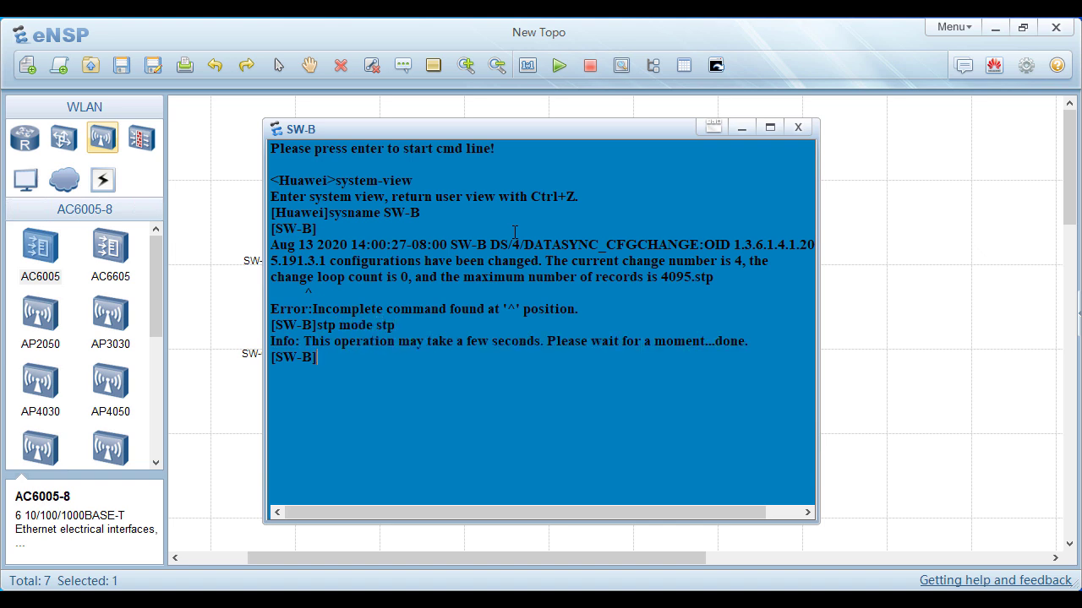
- Set the STP path cost calculation on SW-B to legacy with stp pathcost-standard legacy
{"action": "type", "text": "stp"}
{"action": "type", "text": "pa"}
{"action": "type", "text": "th"}
{"action": "type", "text": "cost"}
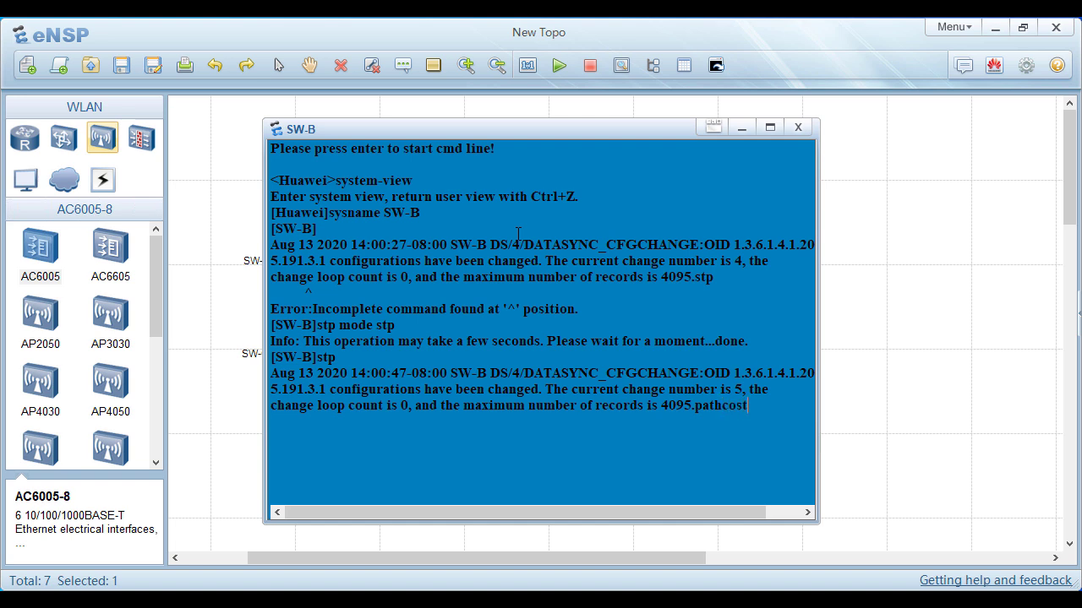
{"action": "type", "text": "-cost"}
{"action": "key", "text": "BackSpace"}
{"action": "key", "text": "BackSpace"}
{"action": "key", "text": "BackSpace"}
{"action": "key", "text": "BackSpace"}
{"action": "type", "text": "standard legacy"}
{"action": "key", "text": "Return"}
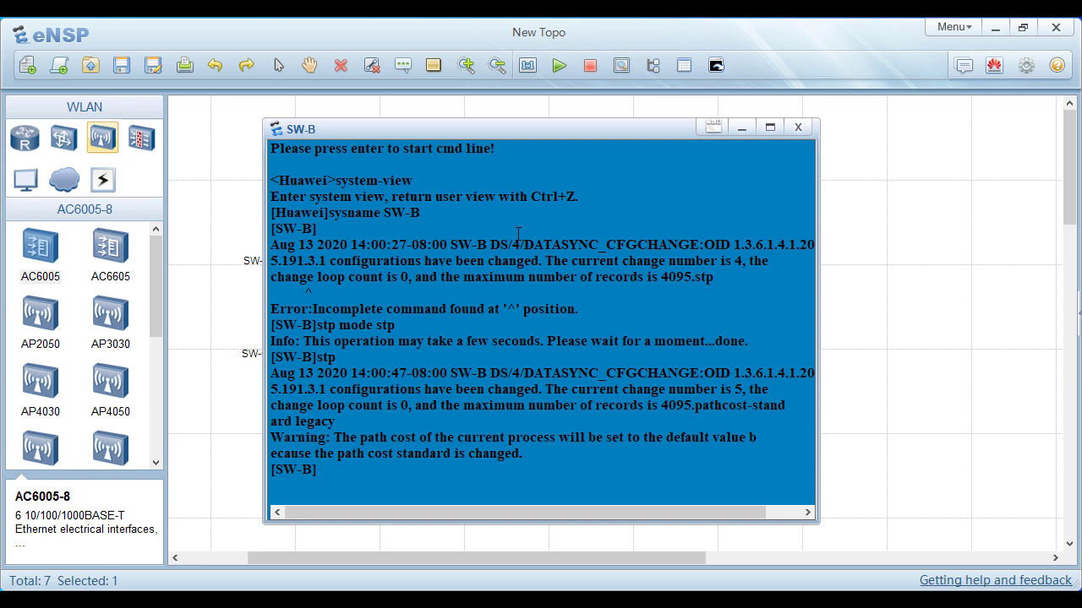
{"action": "key", "text": "Return"}
{"action": "key", "text": "Return"}
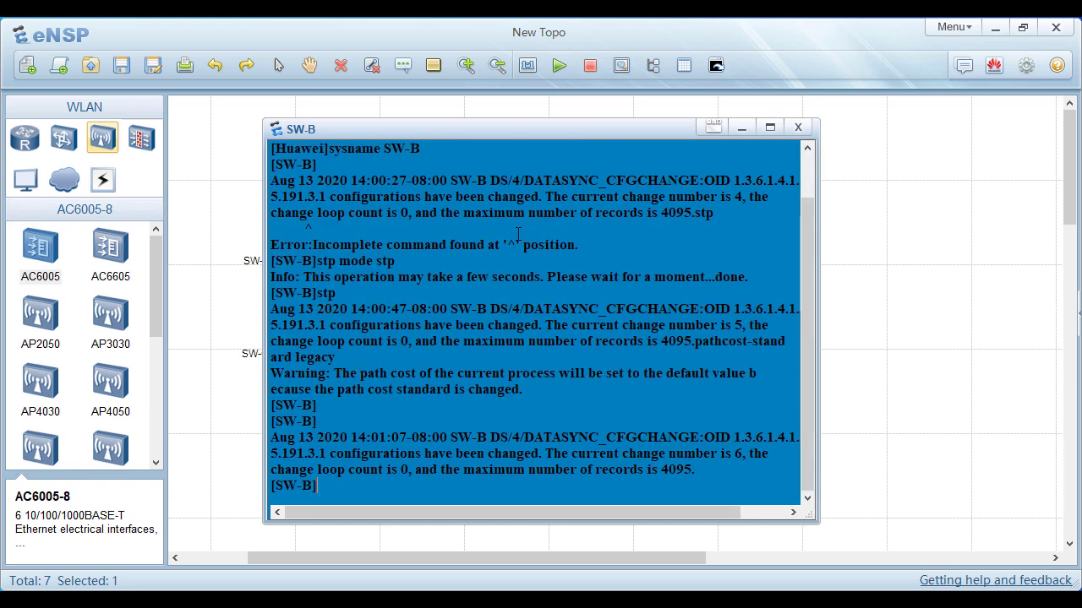
- Return to user view on SW-B, save the configuration under the default file name and close its console
{"action": "type", "text": "quit"}
{"action": "key", "text": "Return"}
{"action": "type", "text": "save"}
{"action": "key", "text": "Return"}
{"action": "type", "text": "y"}
{"action": "key", "text": "Return"}
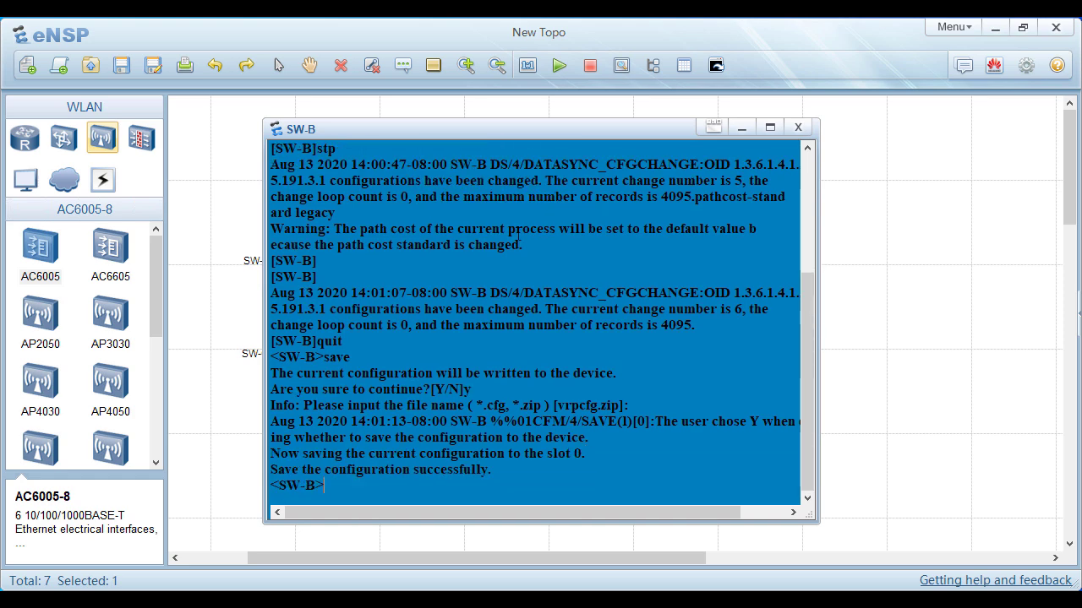
{"action": "left_click", "coordinate": [796, 128]}
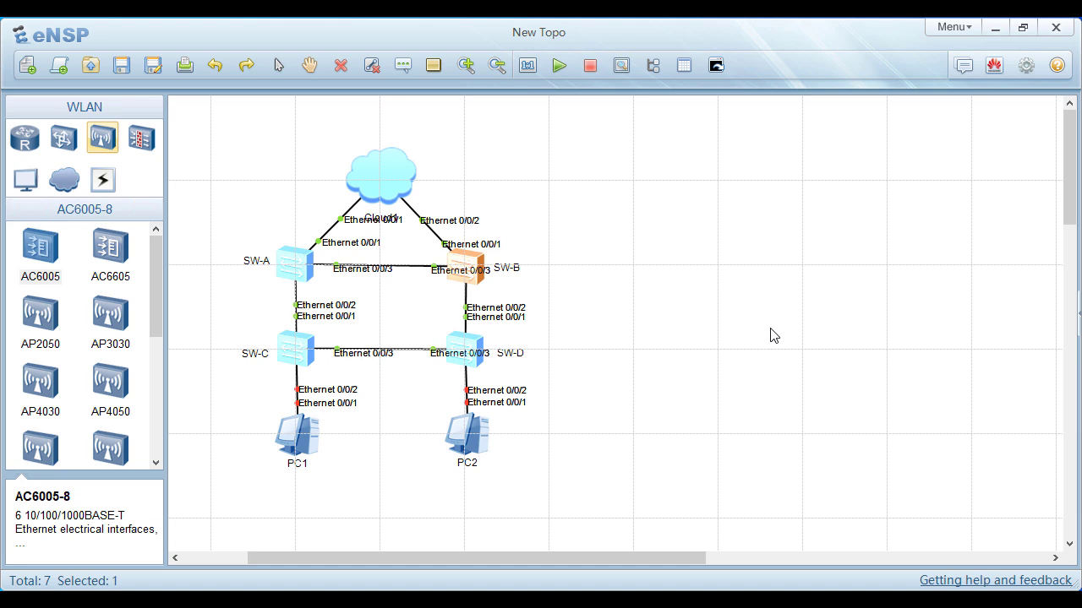
- Open the SW-A console, enter system view and turn on STP globally with stp enable
{"action": "double_click", "coordinate": [295, 264]}
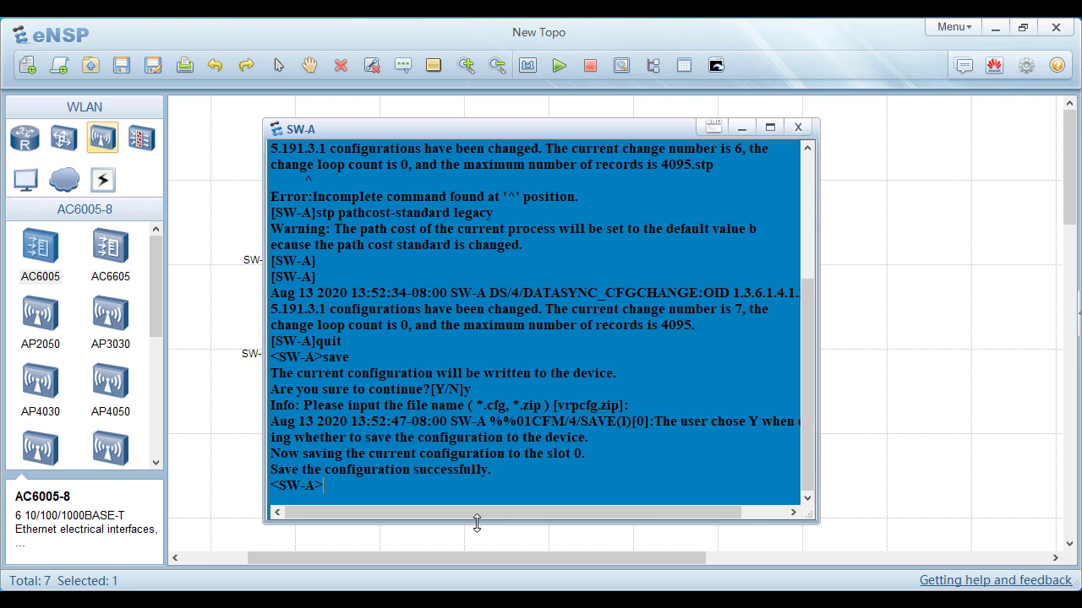
{"action": "type", "text": "system-view"}
{"action": "key", "text": "Return"}
{"action": "type", "text": "stp enable"}
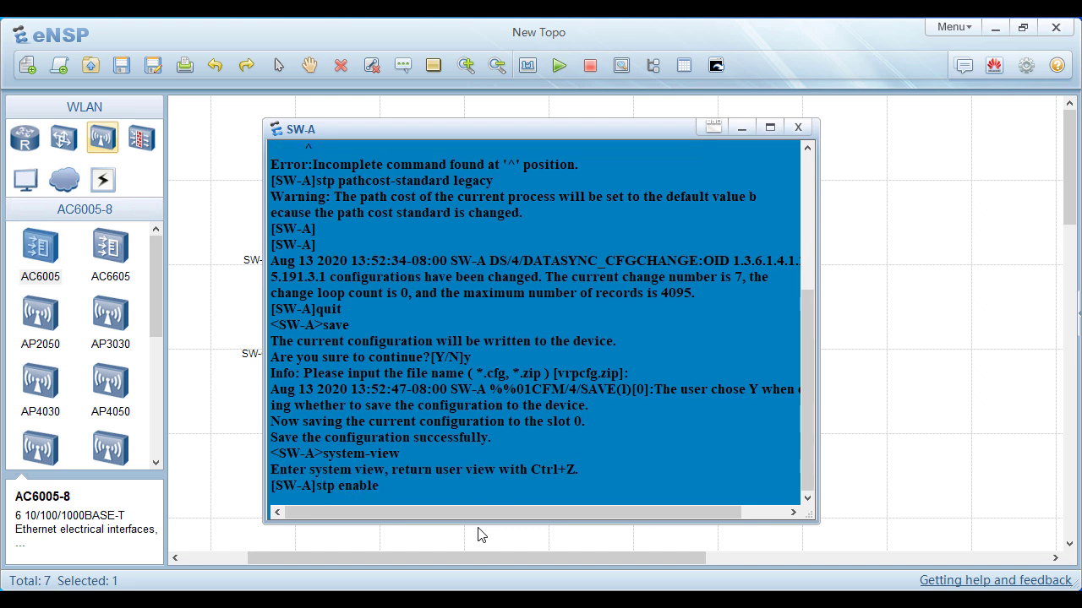
{"action": "key", "text": "Return"}
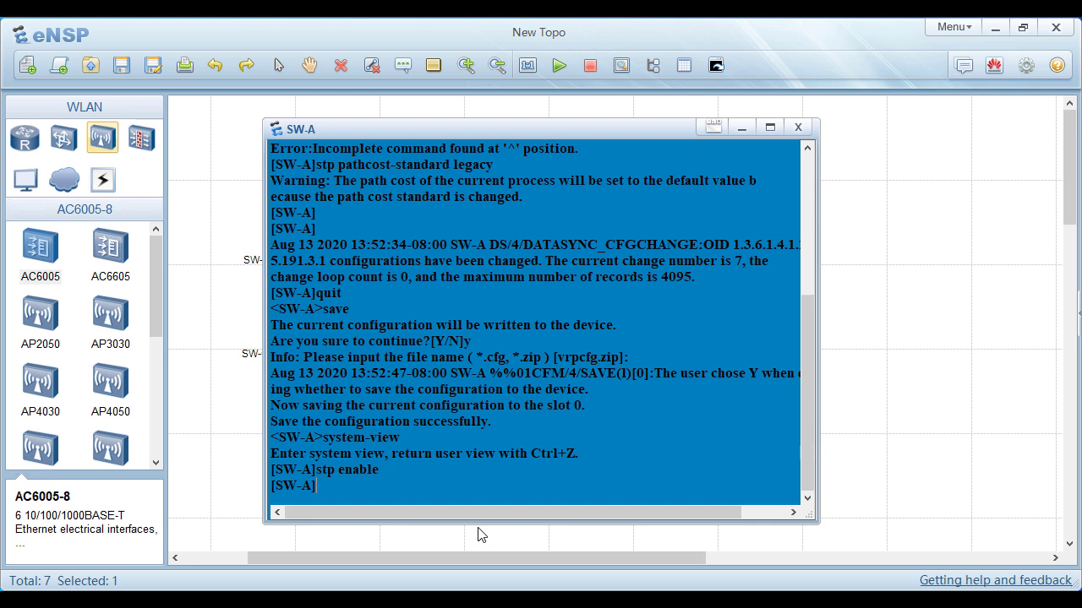
- Return to user view on SW-A, save the configuration to the device and close its console
{"action": "type", "text": "quit"}
{"action": "key", "text": "Return"}
{"action": "type", "text": "save"}
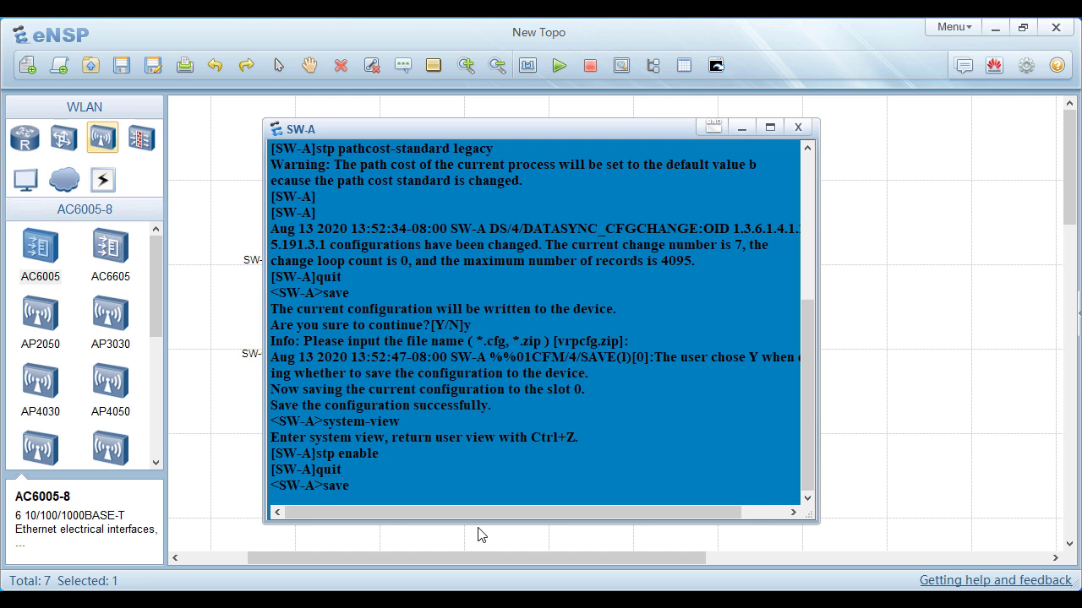
{"action": "key", "text": "Return"}
{"action": "type", "text": "y"}
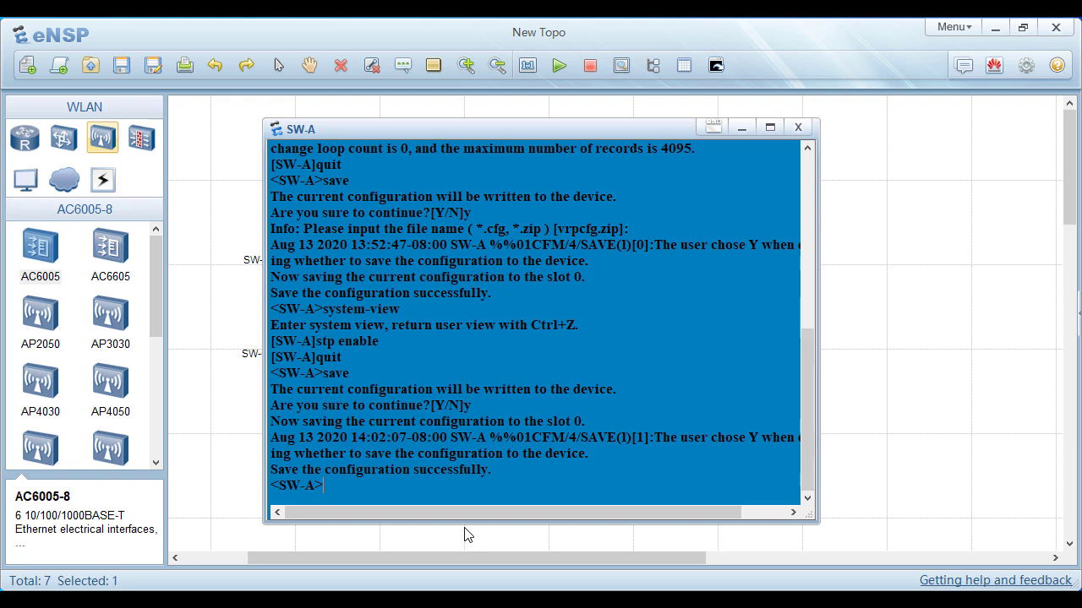
{"action": "left_click", "coordinate": [796, 129]}
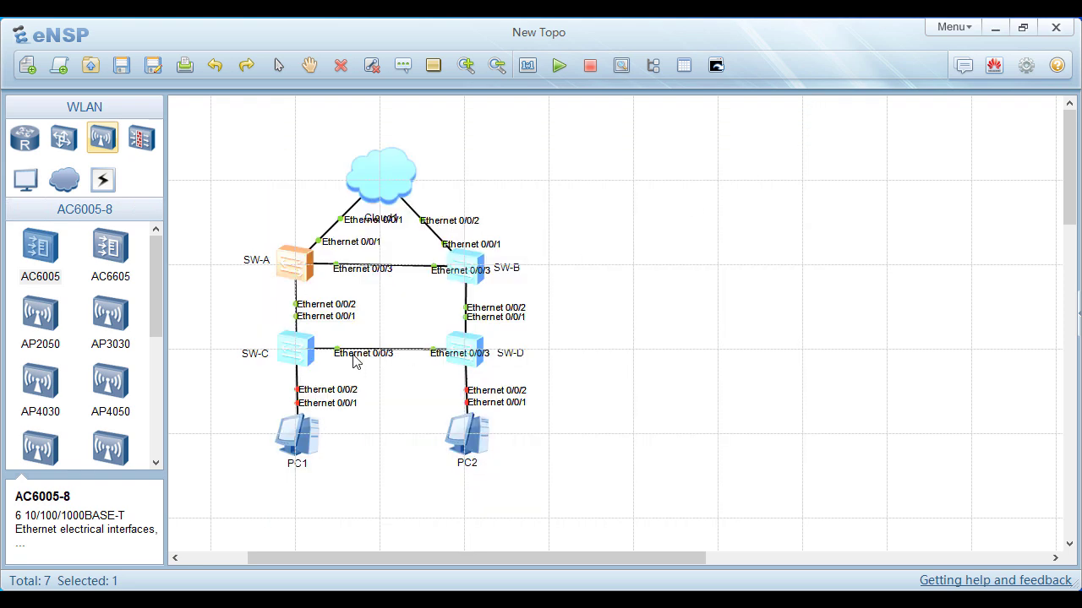
- Open the SW-C console, enter system view and turn on STP globally with stp enable
{"action": "double_click", "coordinate": [303, 349]}
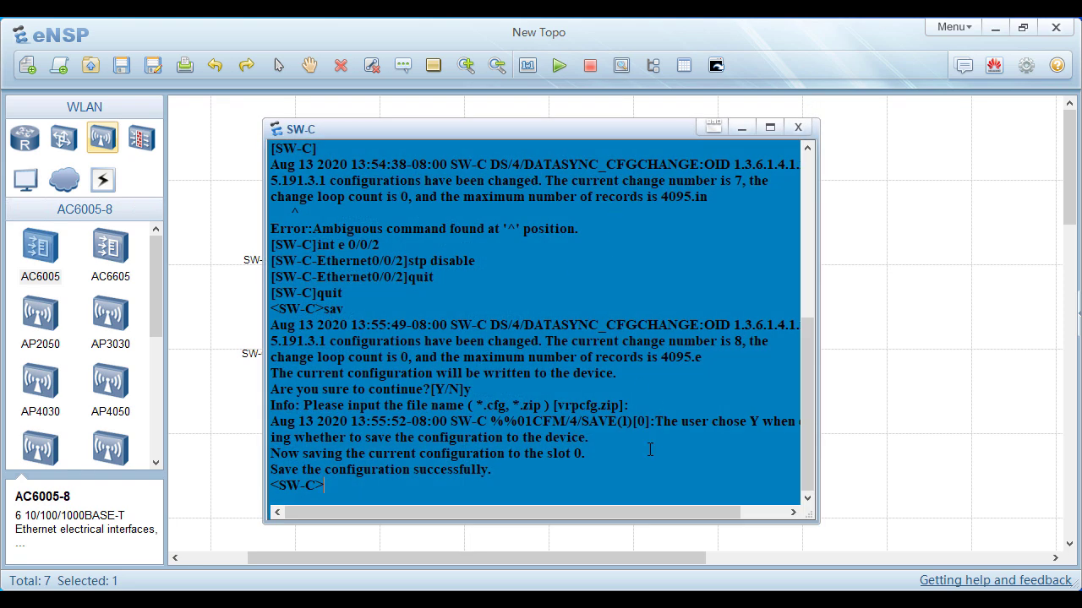
{"action": "type", "text": "sytem-view"}
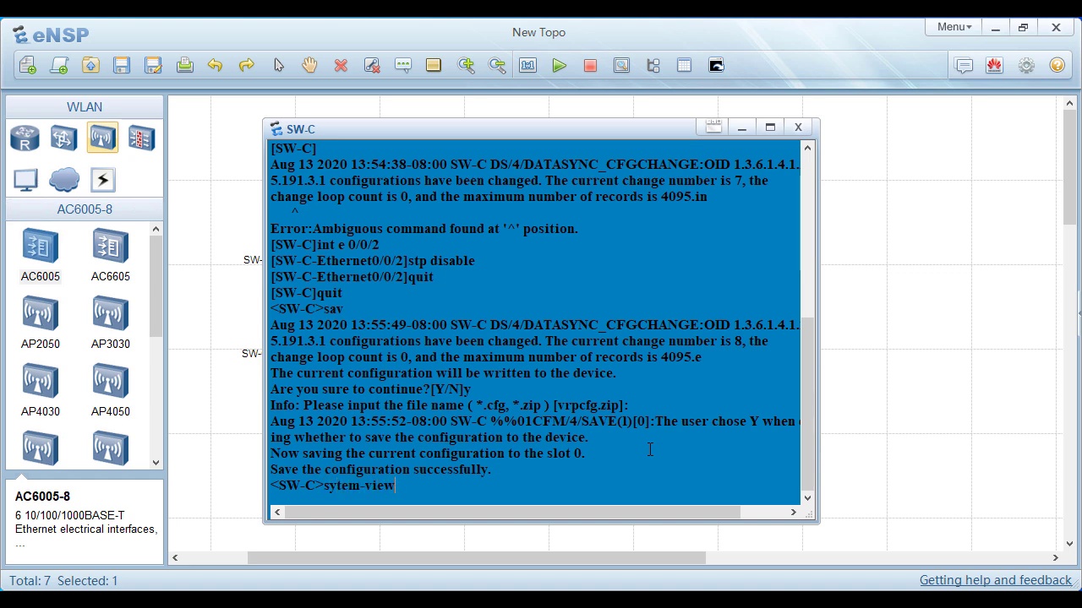
{"action": "key", "text": "Return"}
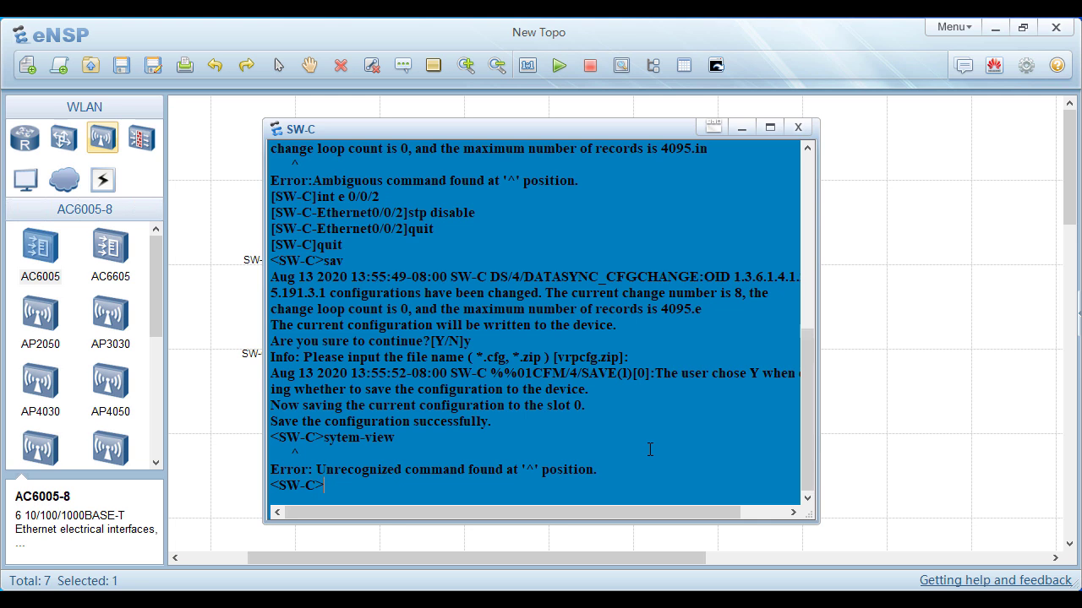
{"action": "type", "text": "system-view"}
{"action": "key", "text": "Return"}
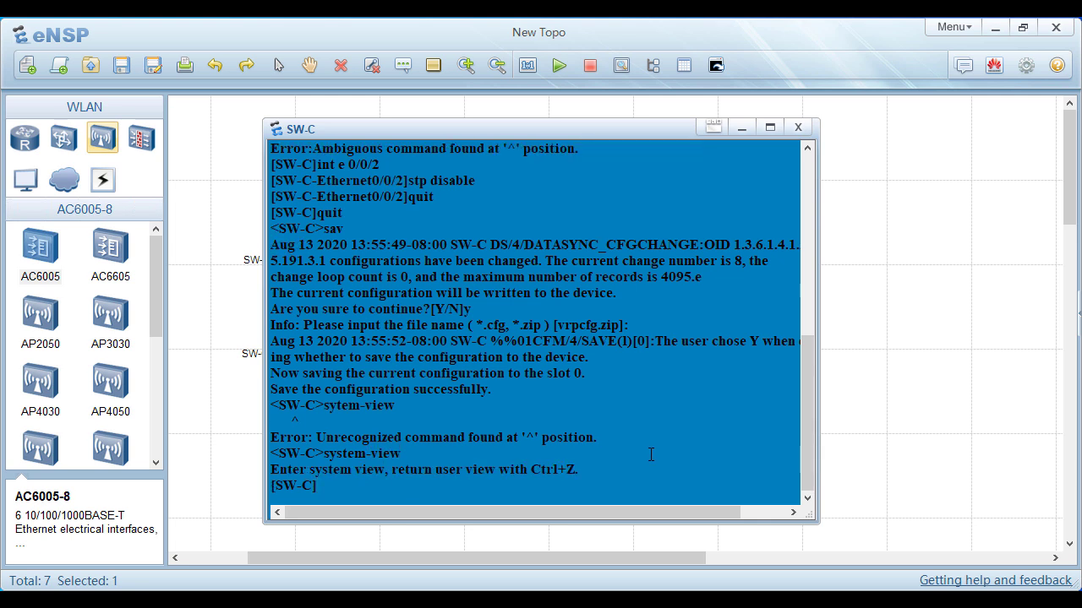
{"action": "type", "text": "stp enable"}
{"action": "key", "text": "Return"}
- Return to user view on SW-C, save the configuration to the device and close its console
{"action": "type", "text": "quit"}
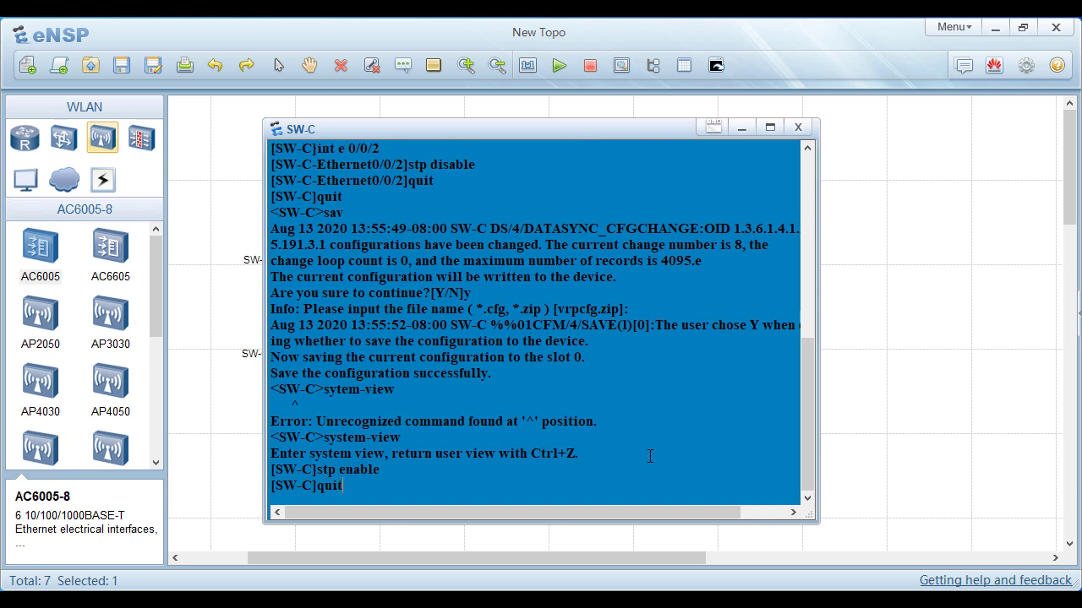
{"action": "key", "text": "Return"}
{"action": "type", "text": "save"}
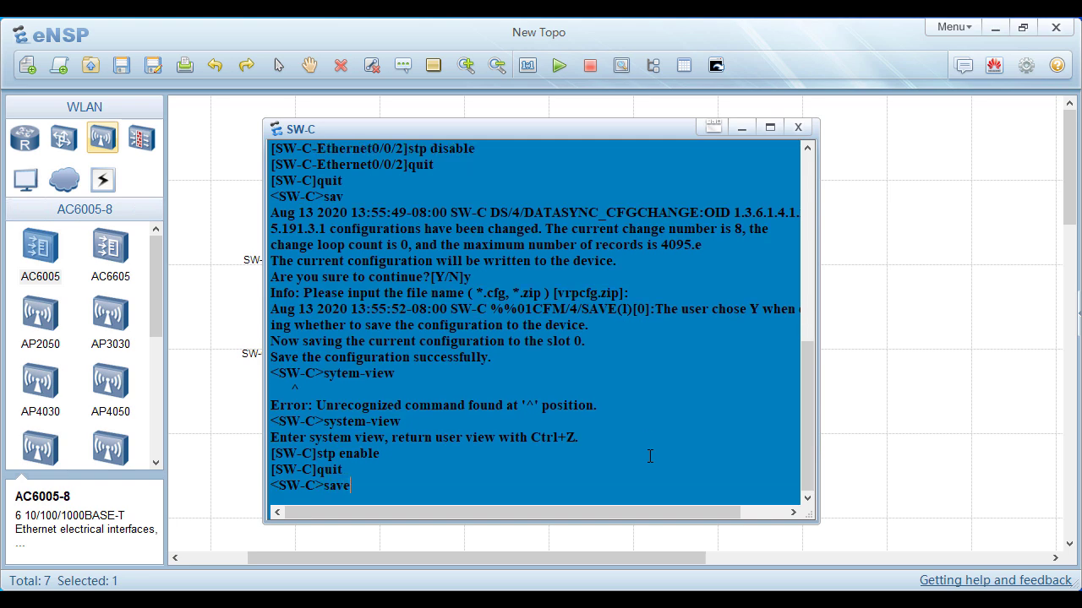
{"action": "key", "text": "Return"}
{"action": "type", "text": "y"}
{"action": "key", "text": "Return"}
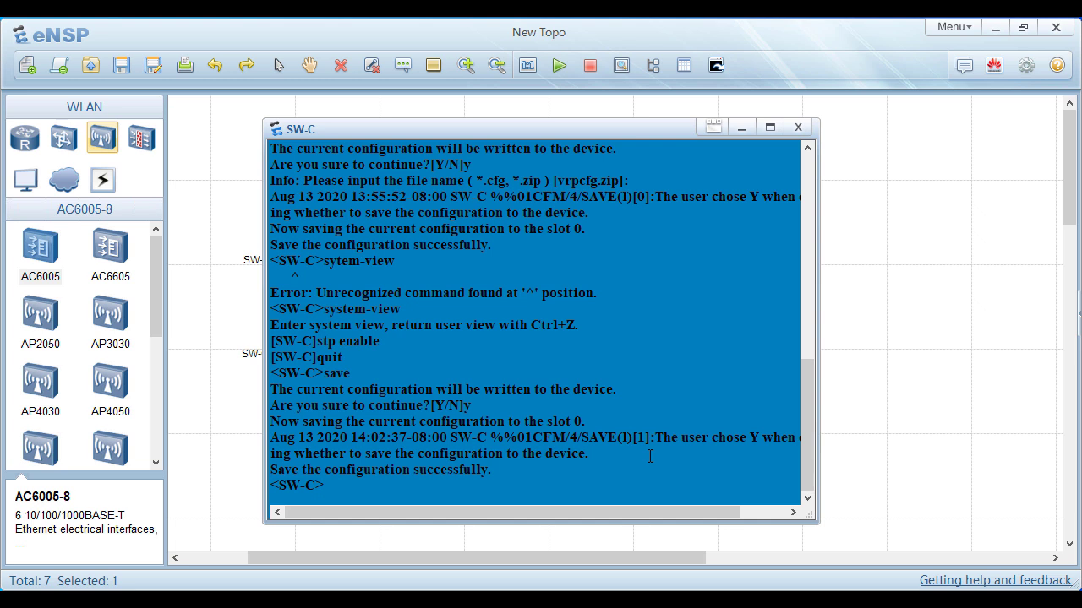
{"action": "left_click", "coordinate": [797, 128]}
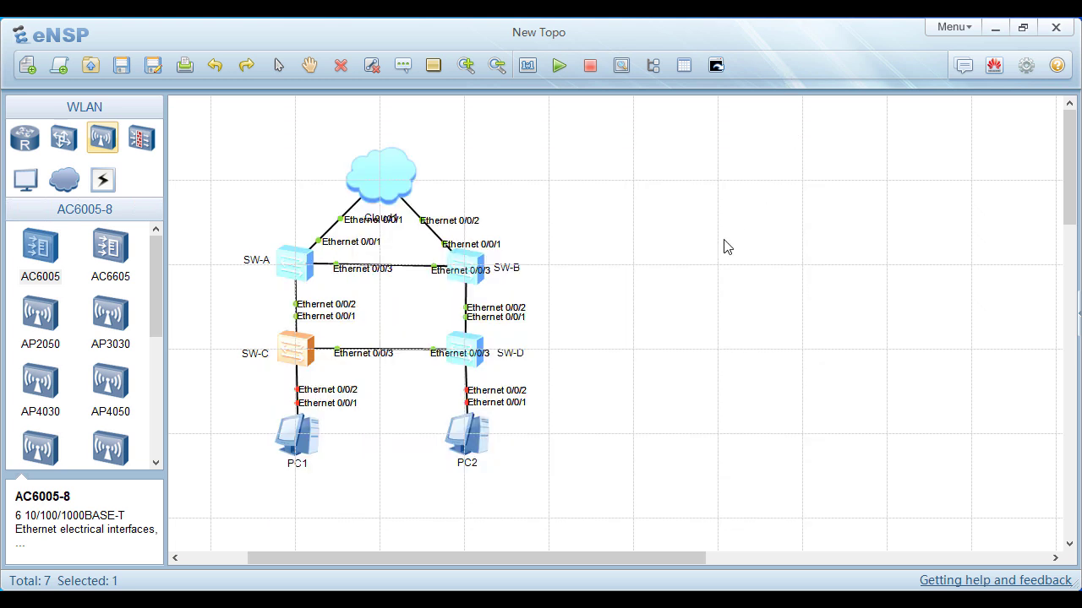
- Open the SW-D console, enter system view and turn on STP globally with stp enable
{"action": "double_click", "coordinate": [463, 353]}
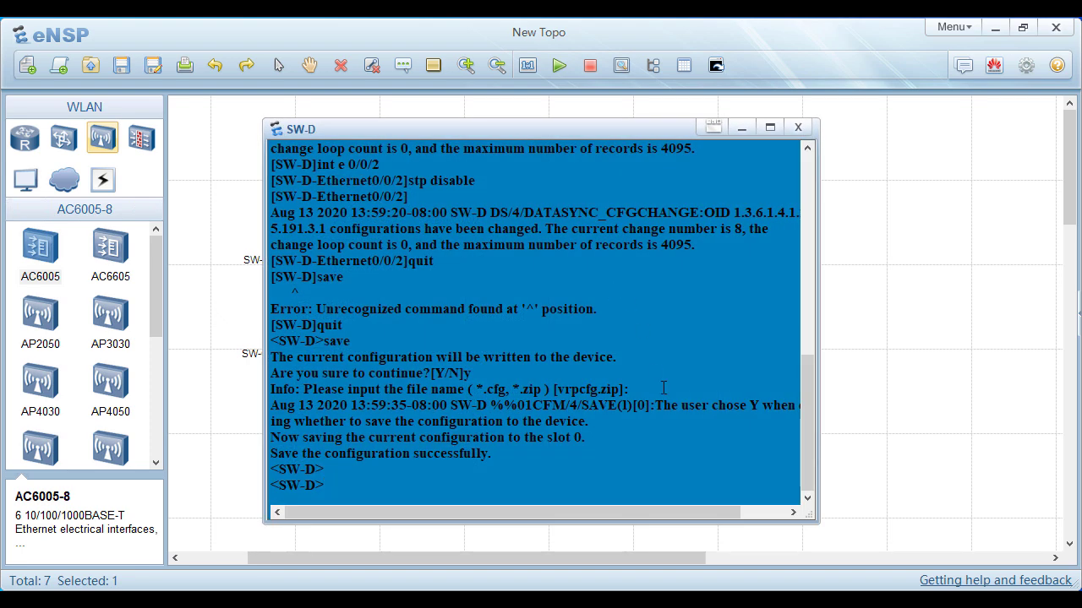
{"action": "type", "text": "system-view"}
{"action": "key", "text": "Return"}
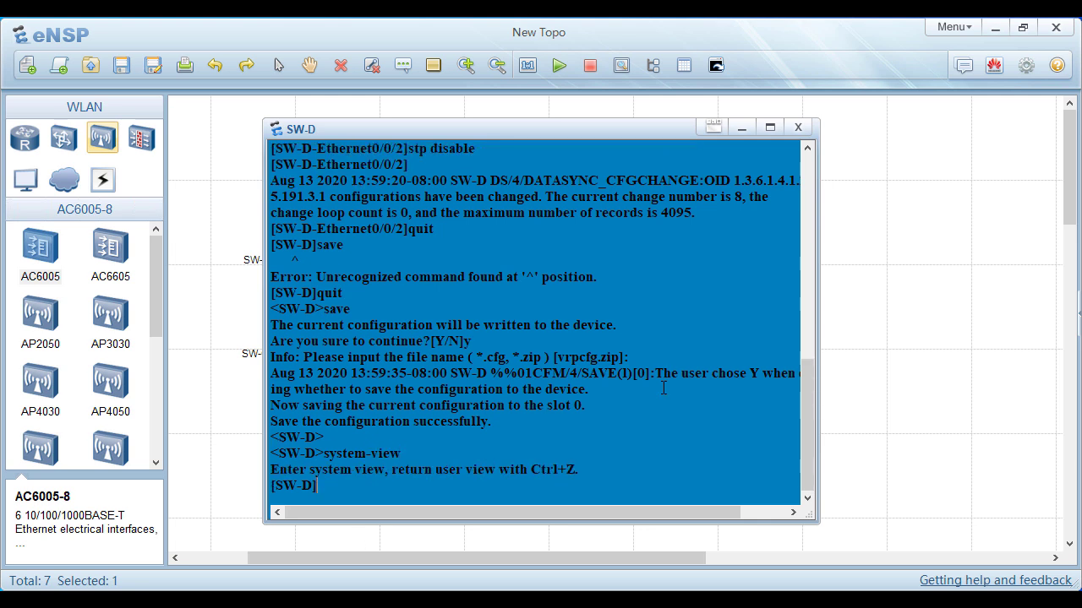
{"action": "type", "text": "stp enable"}
{"action": "key", "text": "Return"}
- Return to user view on SW-D, save the configuration to the device and close its console
{"action": "type", "text": "quit"}
{"action": "key", "text": "Return"}
{"action": "type", "text": "save"}
{"action": "key", "text": "Return"}
{"action": "type", "text": "y"}
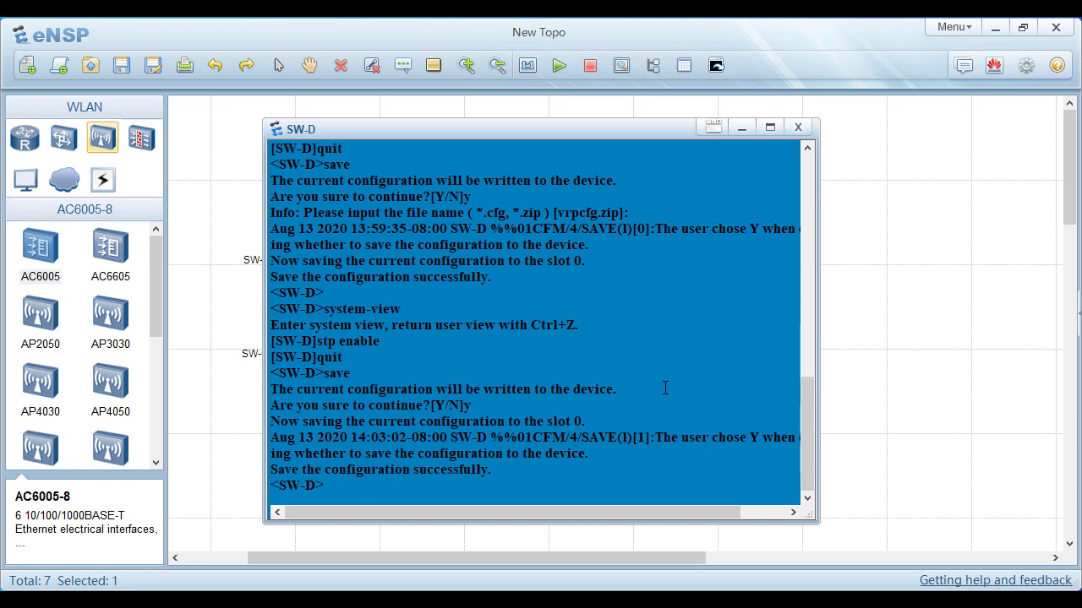
{"action": "left_click", "coordinate": [797, 127]}
- Open the SW-B console, enter system view and turn on STP globally with stp enable
{"action": "double_click", "coordinate": [466, 261]}
{"action": "type", "text": "system-view"}
{"action": "key", "text": "Return"}
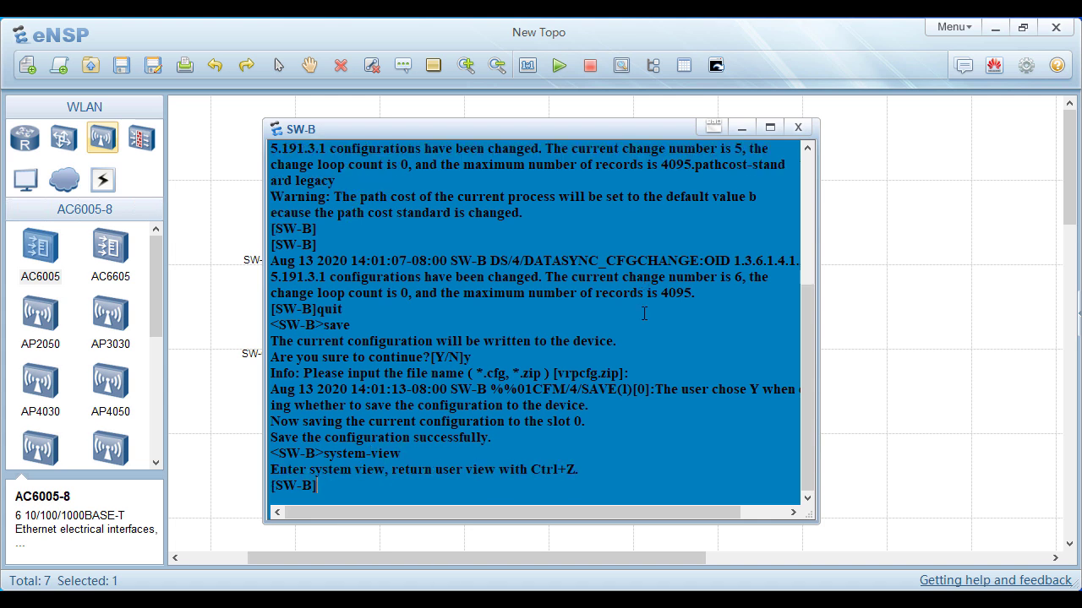
{"action": "type", "text": "stp enable"}
{"action": "key", "text": "Return"}
- Return to user view on SW-B, save the configuration to the device and close its console
{"action": "type", "text": "quit"}
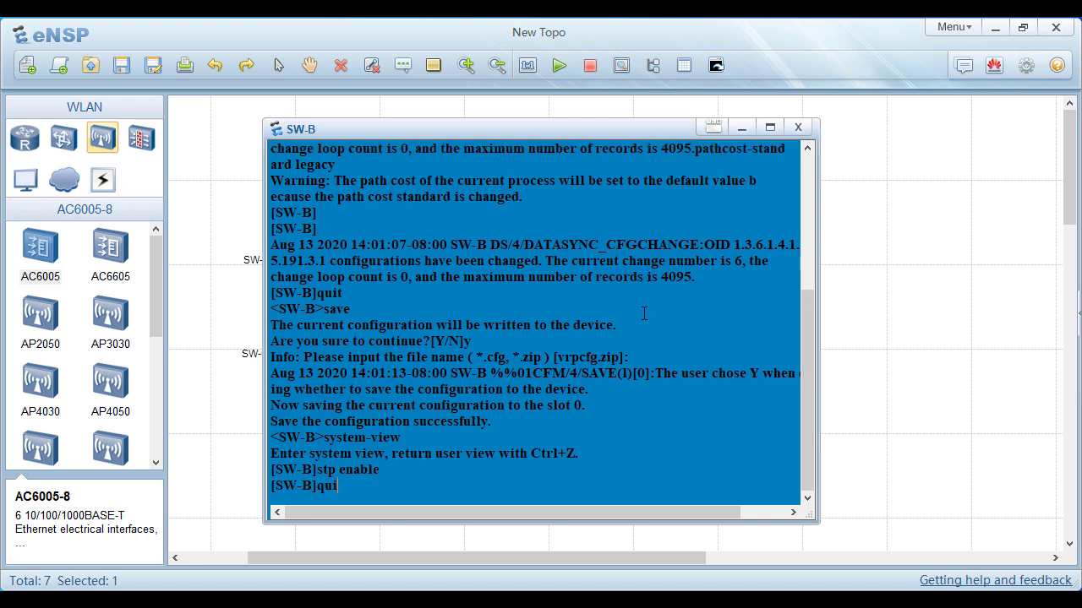
{"action": "key", "text": "Return"}
{"action": "type", "text": "save"}
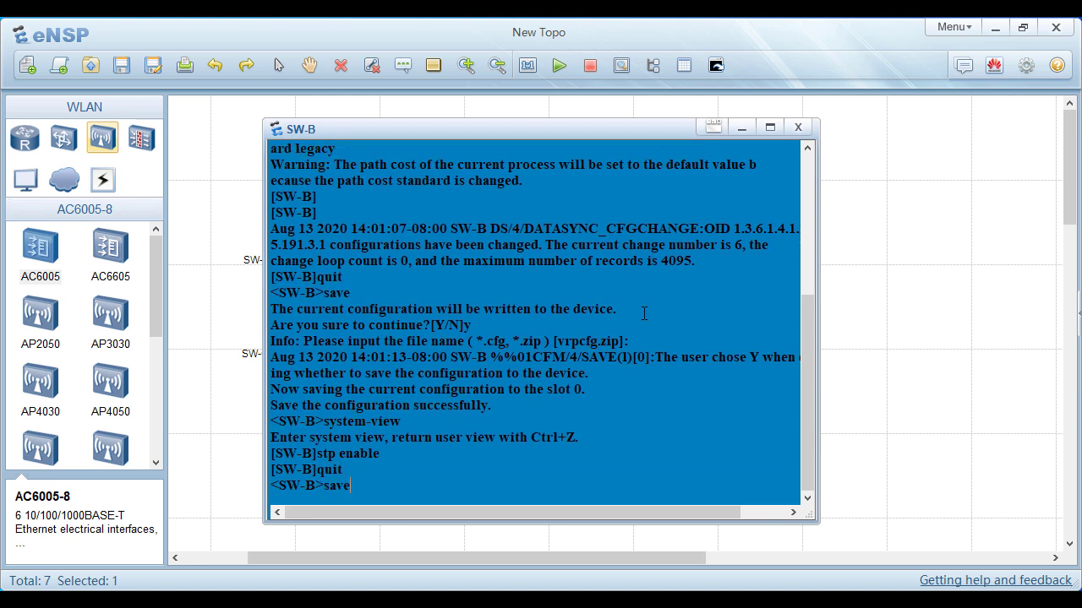
{"action": "key", "text": "Return"}
{"action": "type", "text": "y"}
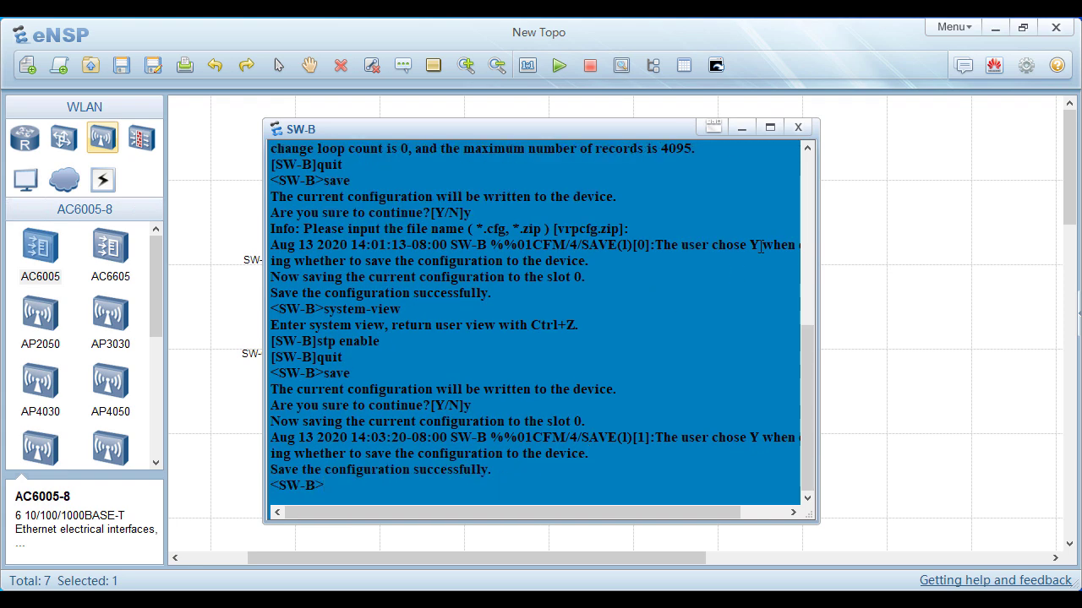
{"action": "left_click", "coordinate": [797, 127]}
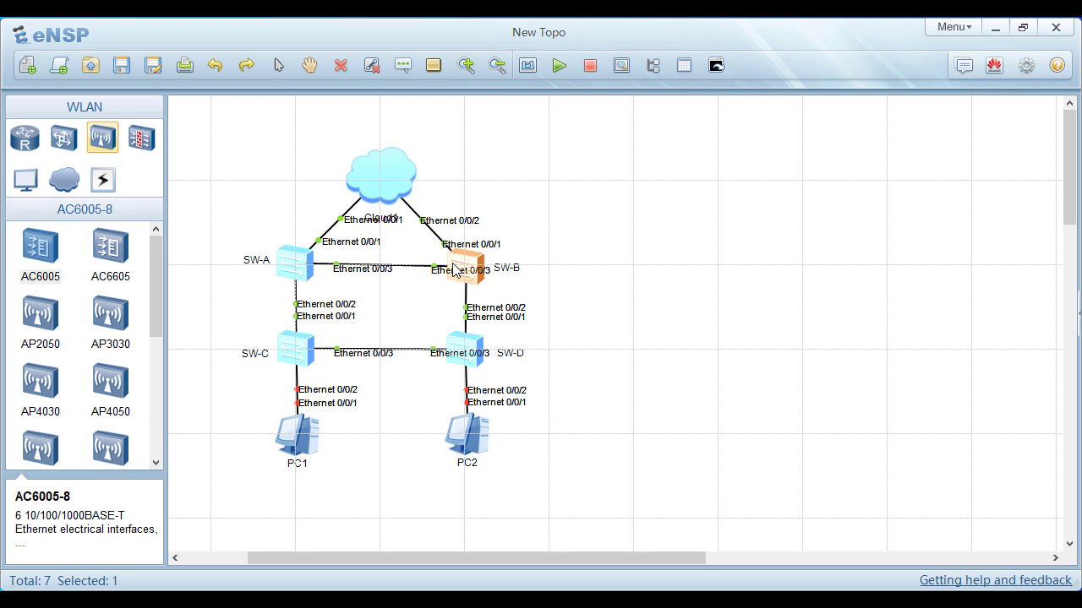
- Open the SW-A console, run display stp brief to check its port roles and states, and close the console
{"action": "double_click", "coordinate": [302, 266]}
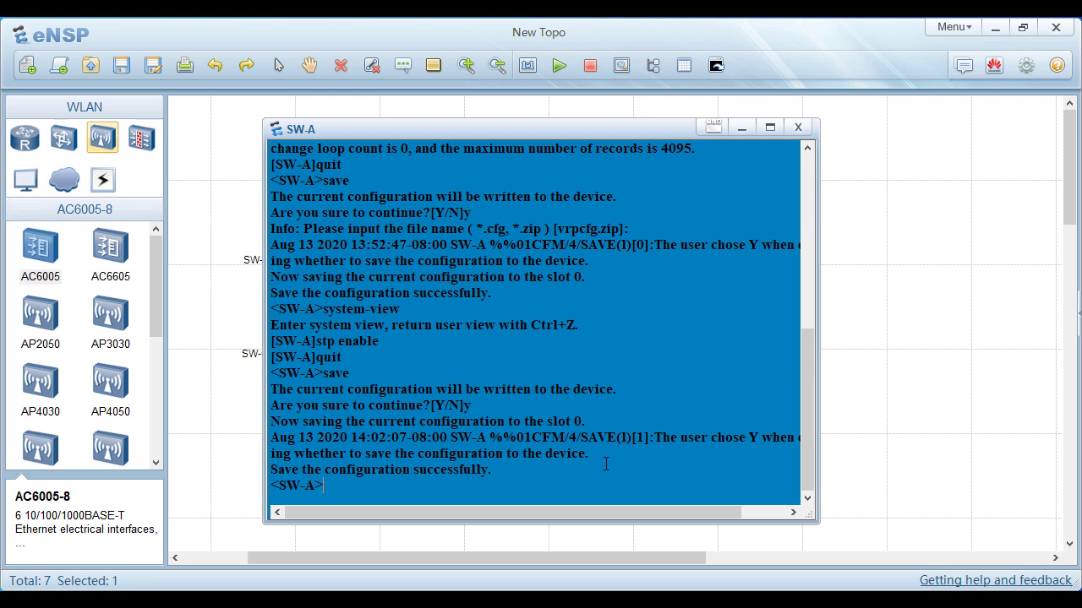
{"action": "type", "text": "display stp brief"}
{"action": "key", "text": "Return"}
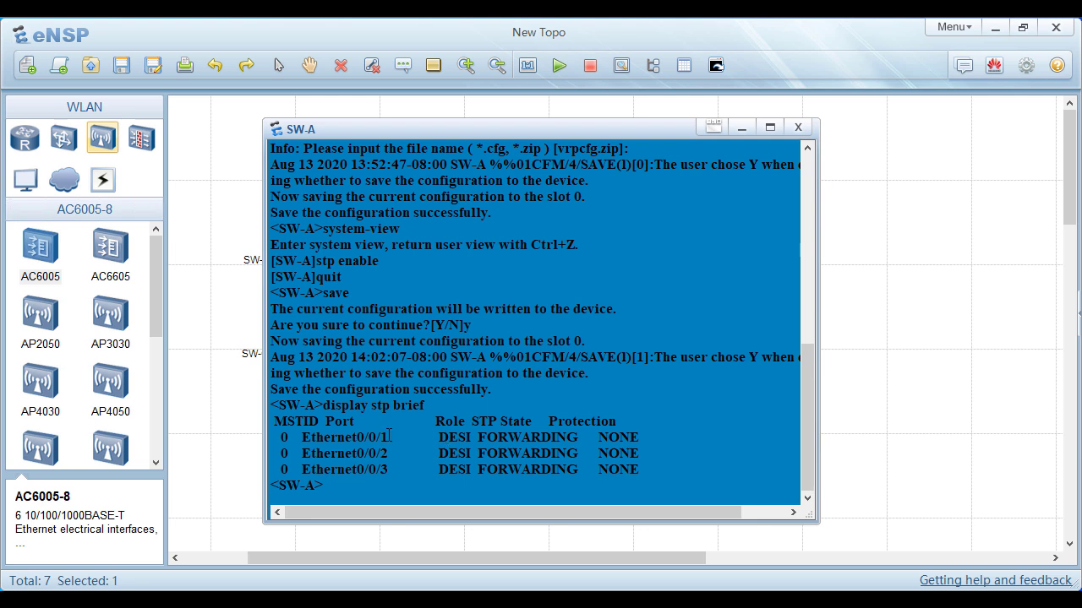
{"action": "left_click_drag", "start_coordinate": [302, 437], "coordinate": [668, 469]}
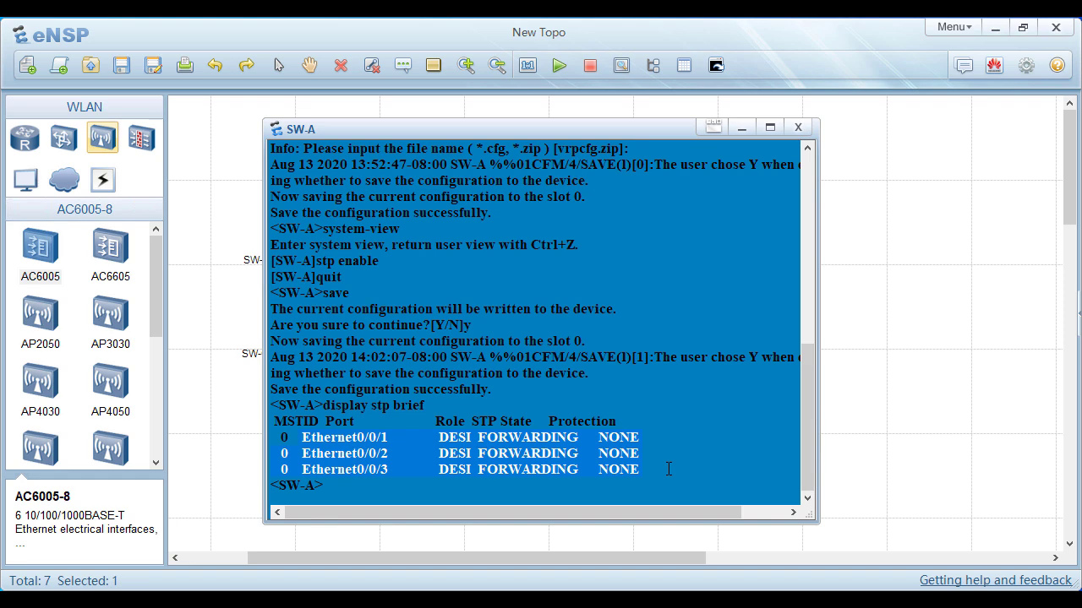
{"action": "left_click", "coordinate": [797, 126]}
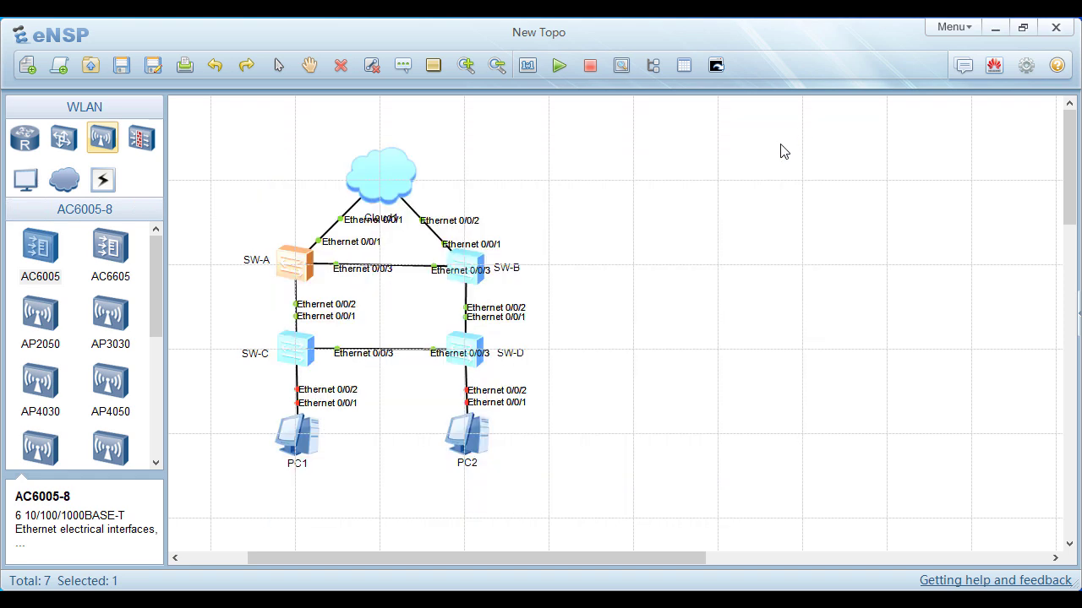
- Open the SW-C console, run display stp brief, review the Ethernet0/0/1 and Ethernet0/0/3 entries, and close the console
{"action": "double_click", "coordinate": [313, 359]}
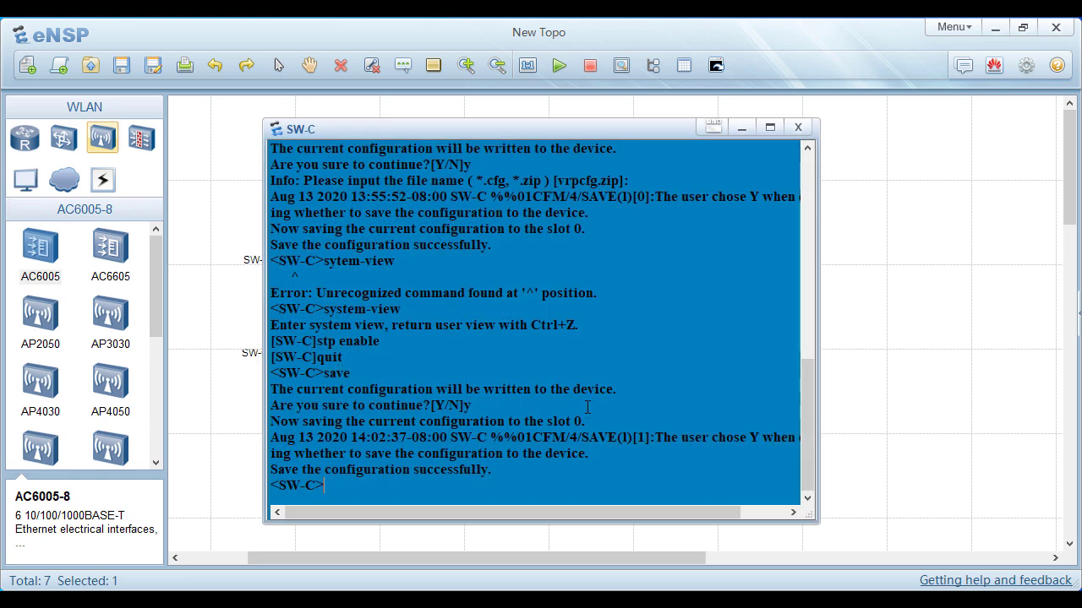
{"action": "type", "text": "display stp "}
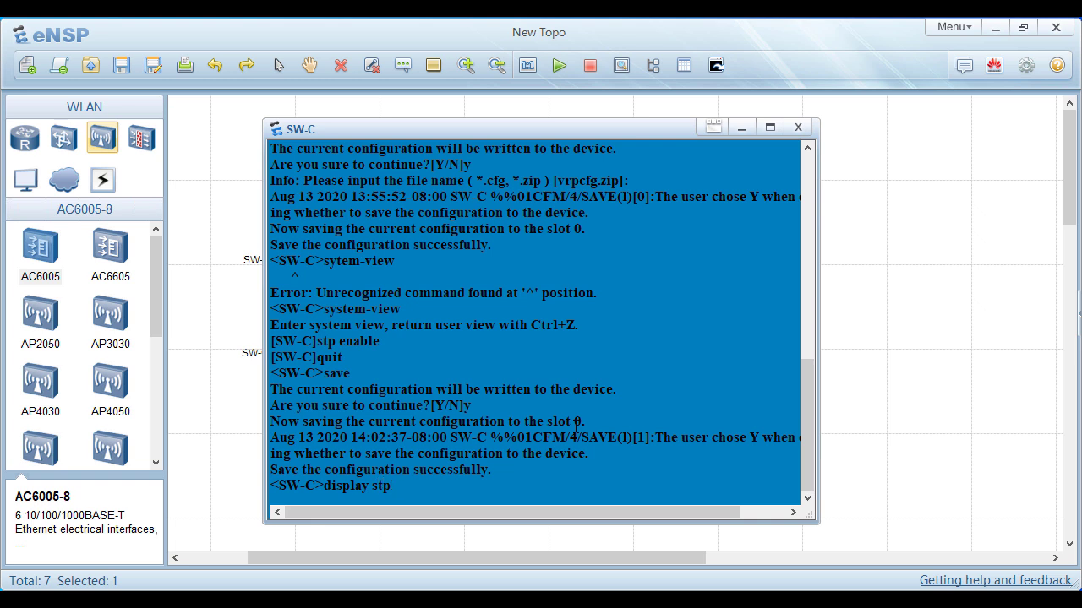
{"action": "type", "text": "brief"}
{"action": "key", "text": "Return"}
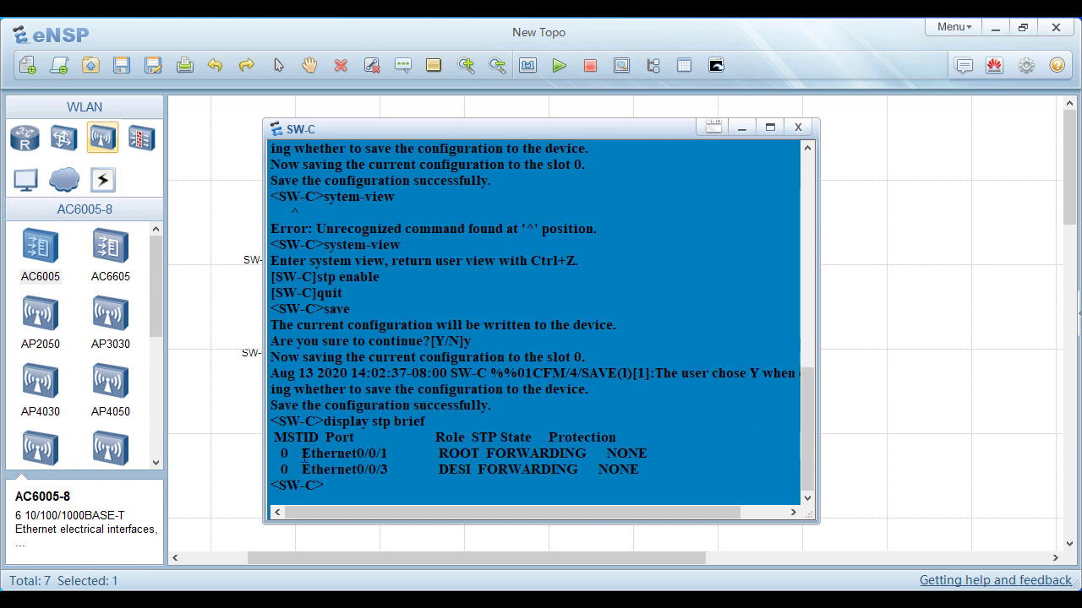
{"action": "left_click_drag", "start_coordinate": [301, 454], "coordinate": [652, 448]}
{"action": "left_click_drag", "start_coordinate": [298, 466], "coordinate": [602, 470]}
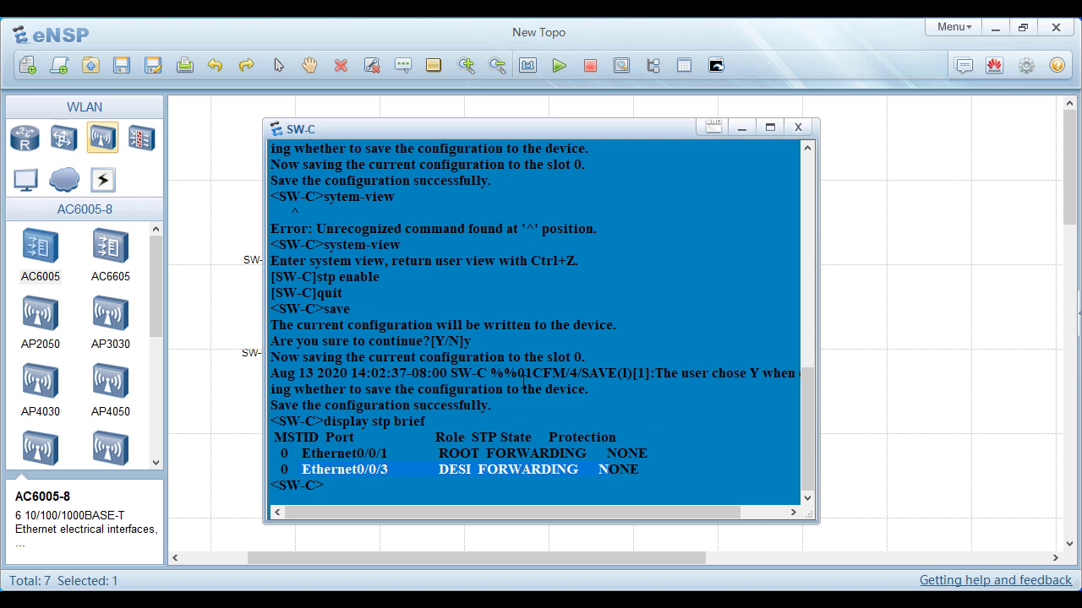
{"action": "left_click_drag", "start_coordinate": [303, 457], "coordinate": [515, 454]}
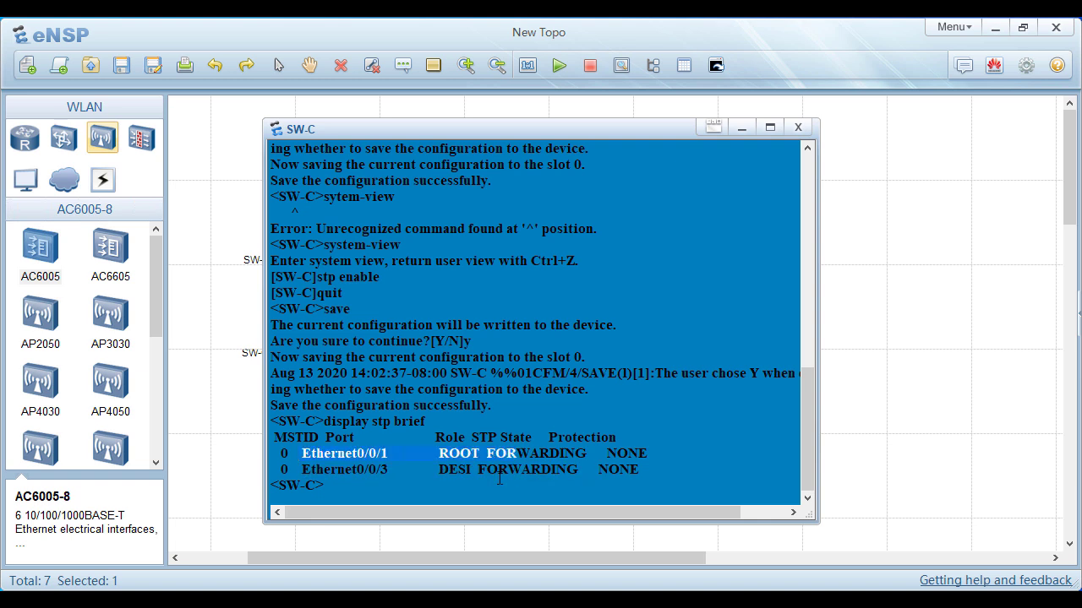
{"action": "left_click_drag", "start_coordinate": [443, 473], "coordinate": [592, 470]}
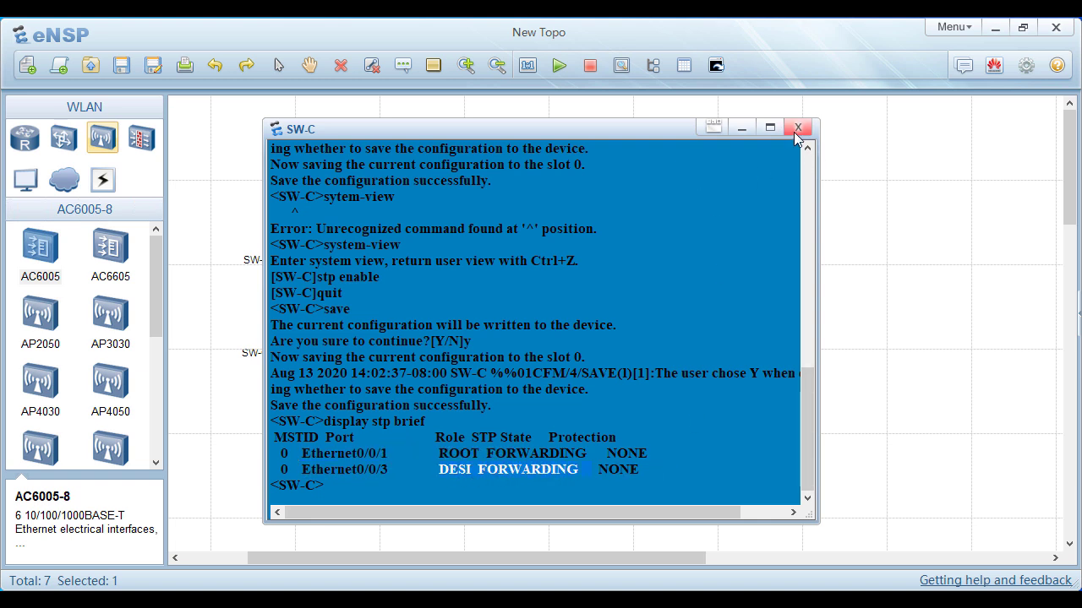
{"action": "left_click_drag", "start_coordinate": [611, 129], "coordinate": [819, 139]}
{"action": "left_click", "coordinate": [1052, 139]}
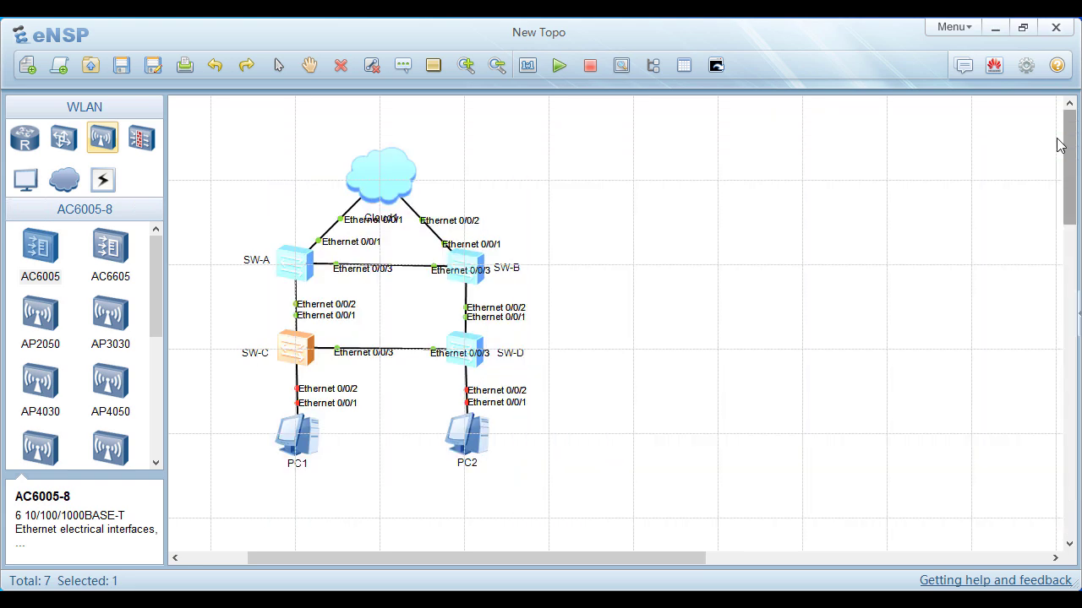
- Open the SW-D console, run display stp brief, review the Ethernet0/0/1 and Ethernet0/0/3 entries, and close the console
{"action": "left_click", "coordinate": [472, 354]}
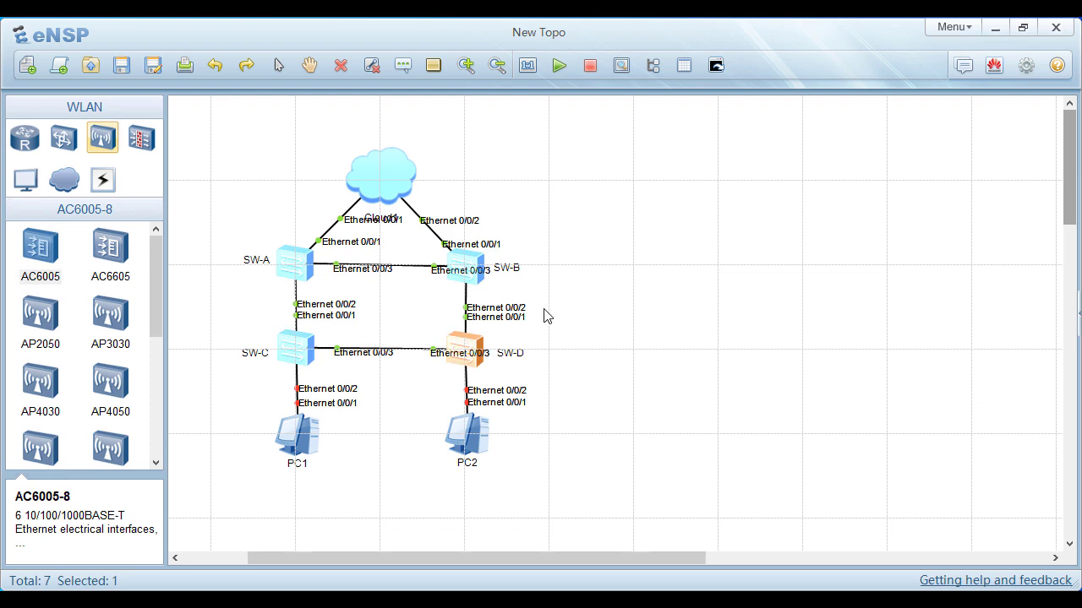
{"action": "double_click", "coordinate": [459, 348]}
{"action": "left_click_drag", "start_coordinate": [529, 135], "coordinate": [791, 125]}
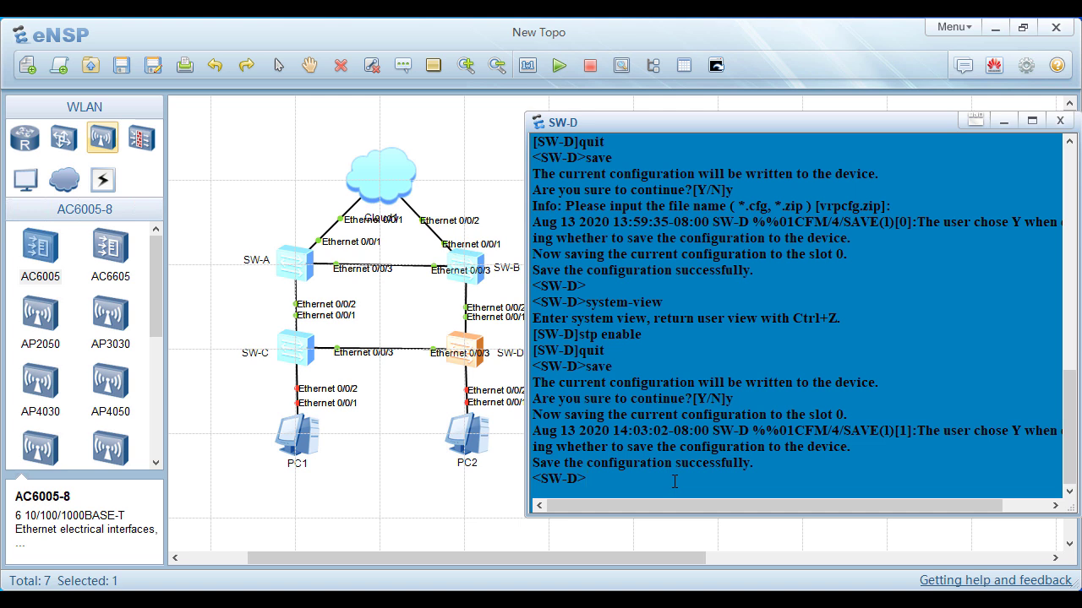
{"action": "type", "text": "display stp brief"}
{"action": "key", "text": "Return"}
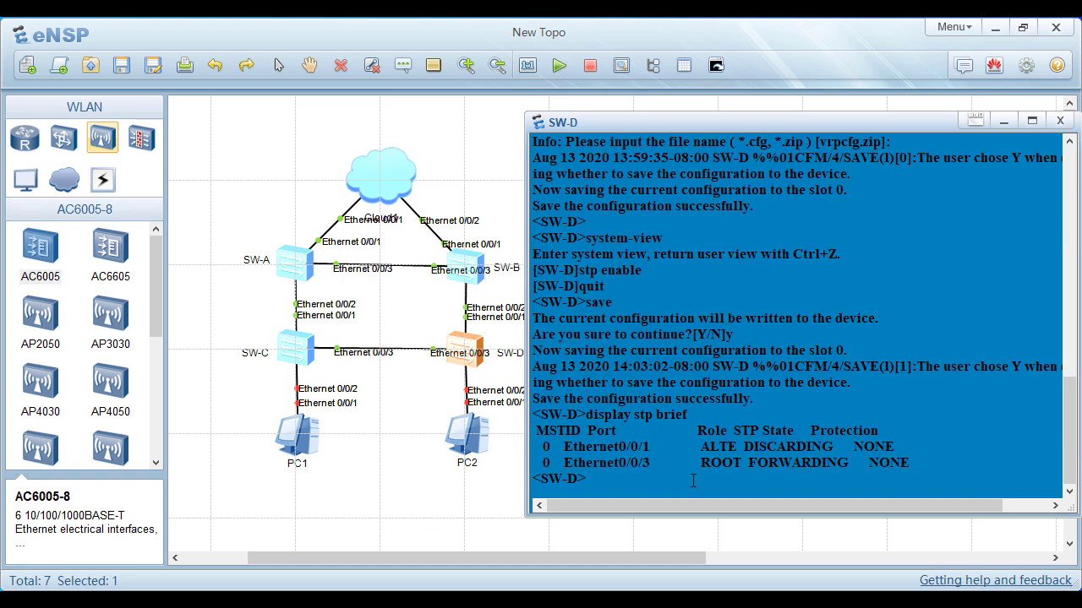
{"action": "left_click_drag", "start_coordinate": [703, 452], "coordinate": [888, 446]}
{"action": "left_click_drag", "start_coordinate": [563, 462], "coordinate": [928, 456]}
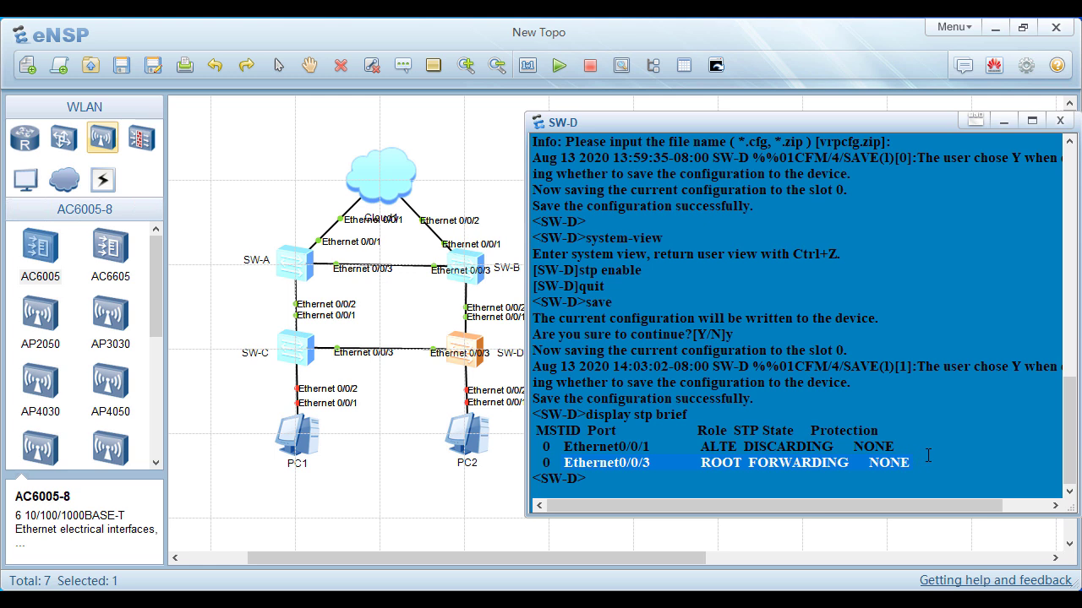
{"action": "left_click", "coordinate": [1071, 127]}
- Open the SW-B console, run display stp brief, review the entries of its three Ethernet ports, and close the console
{"action": "double_click", "coordinate": [472, 267]}
{"action": "left_click_drag", "start_coordinate": [553, 127], "coordinate": [738, 94]}
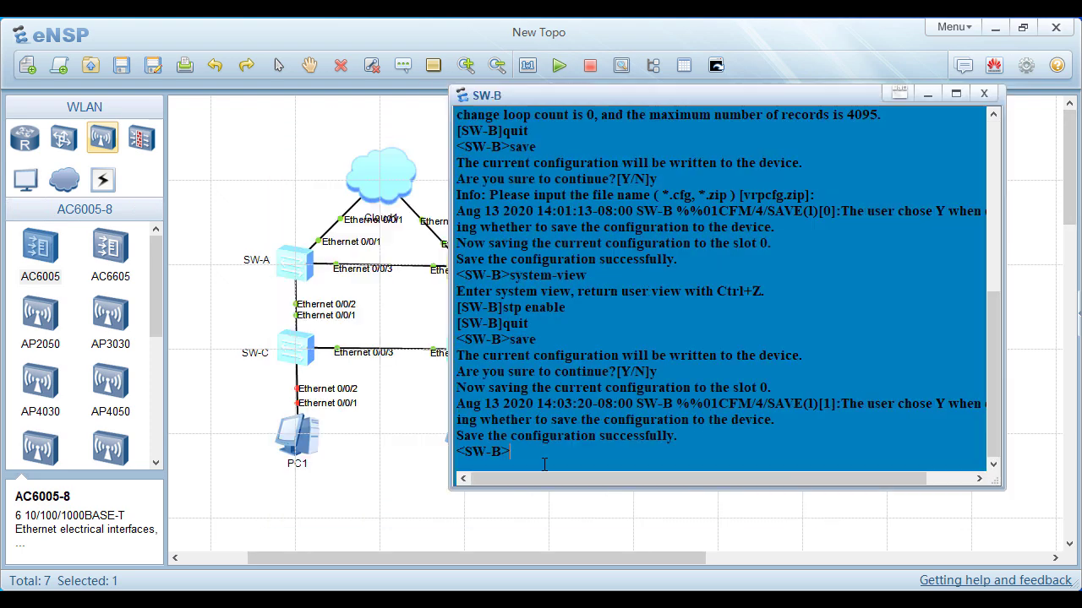
{"action": "type", "text": "dispal"}
{"action": "type", "text": "y"}
{"action": "key", "text": "BackSpace"}
{"action": "key", "text": "BackSpace"}
{"action": "key", "text": "BackSpace"}
{"action": "key", "text": "BackSpace"}
{"action": "type", "text": "lay stp brief"}
{"action": "key", "text": "Return"}
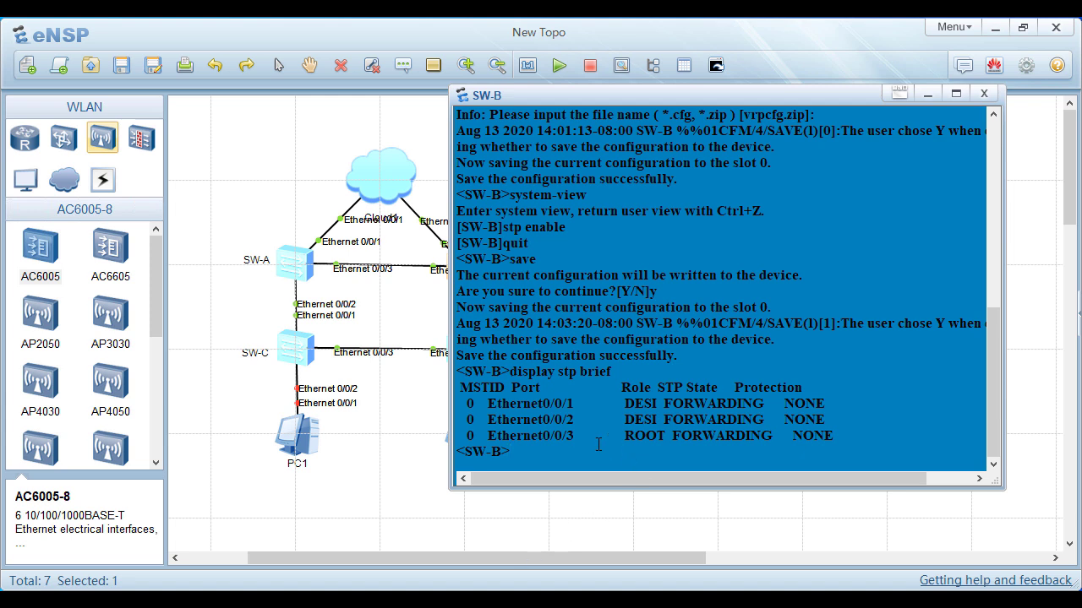
{"action": "left_click_drag", "start_coordinate": [623, 402], "coordinate": [822, 406]}
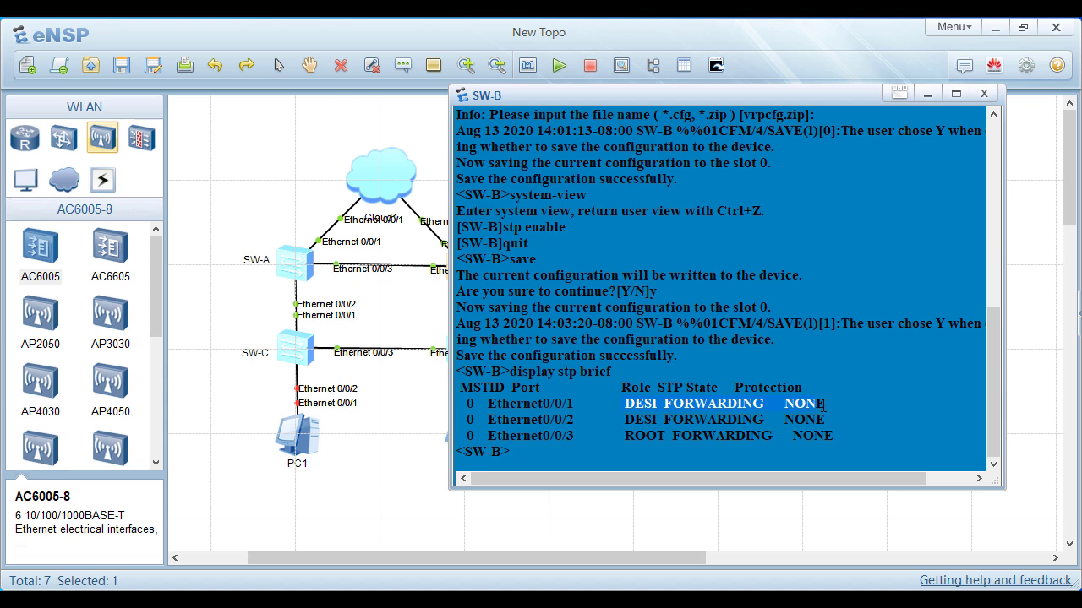
{"action": "left_click_drag", "start_coordinate": [479, 433], "coordinate": [764, 421]}
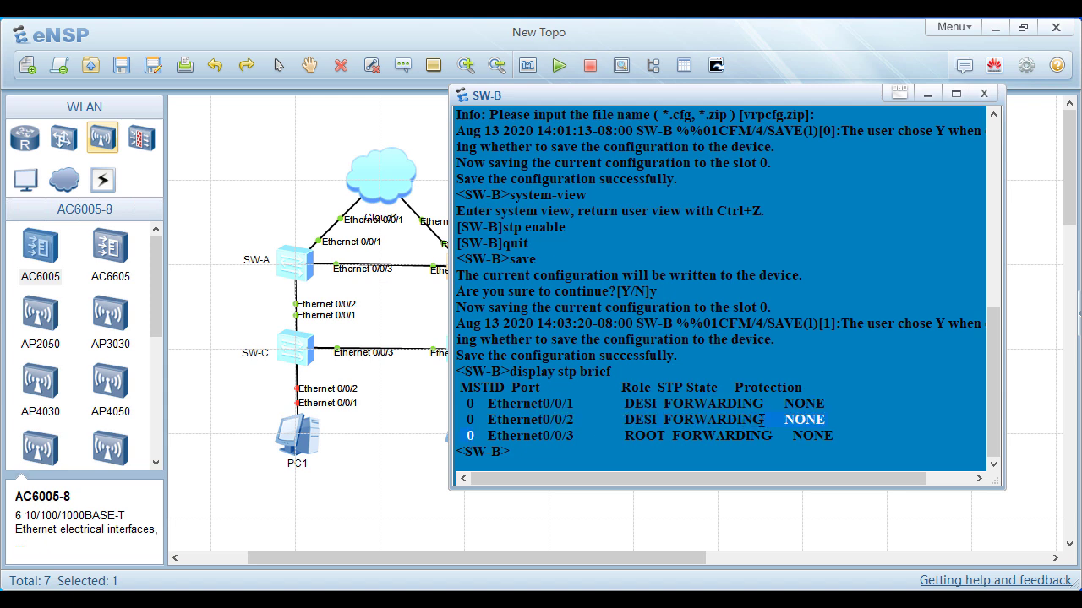
{"action": "left_click_drag", "start_coordinate": [490, 436], "coordinate": [834, 431]}
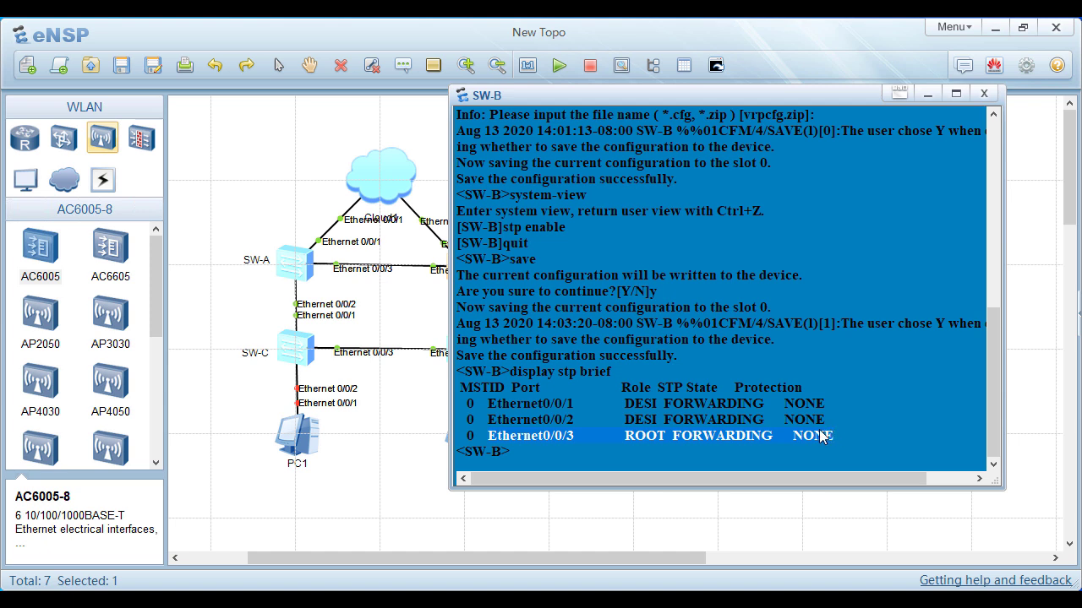
{"action": "left_click", "coordinate": [986, 101]}
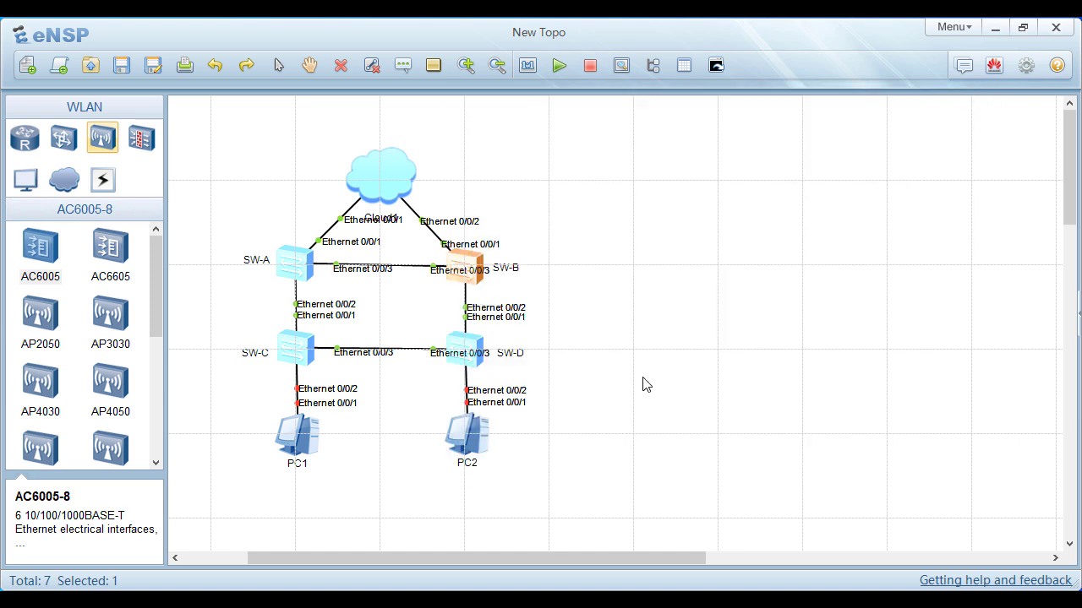